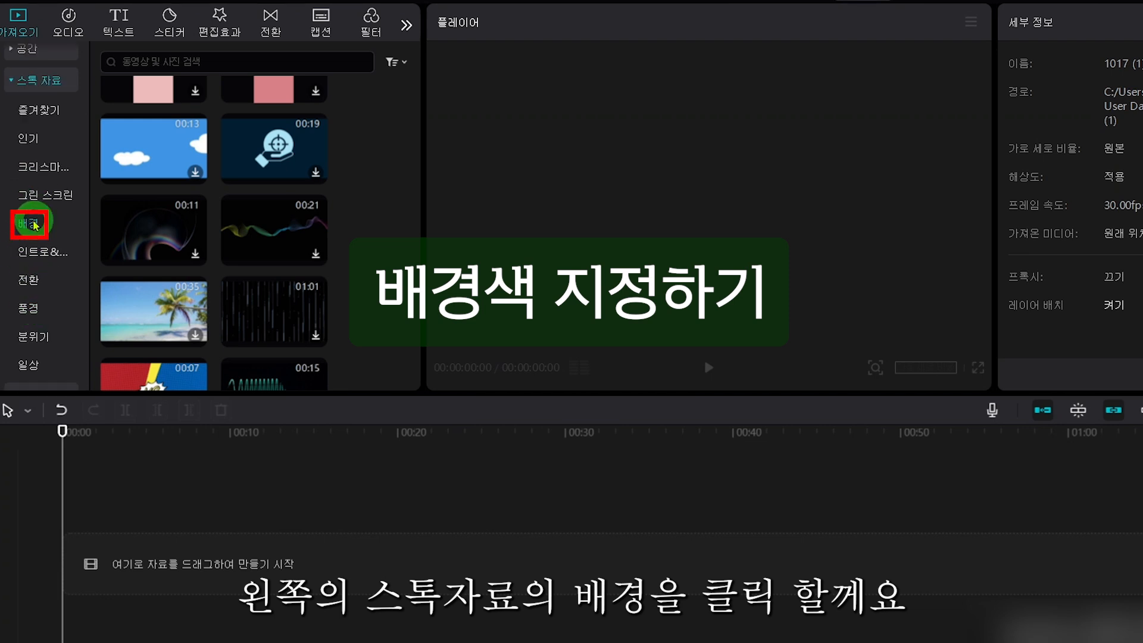
Step: Browse the stock backgrounds and add the plain white clip from the 인기 stock category to the timeline
click(33, 224)
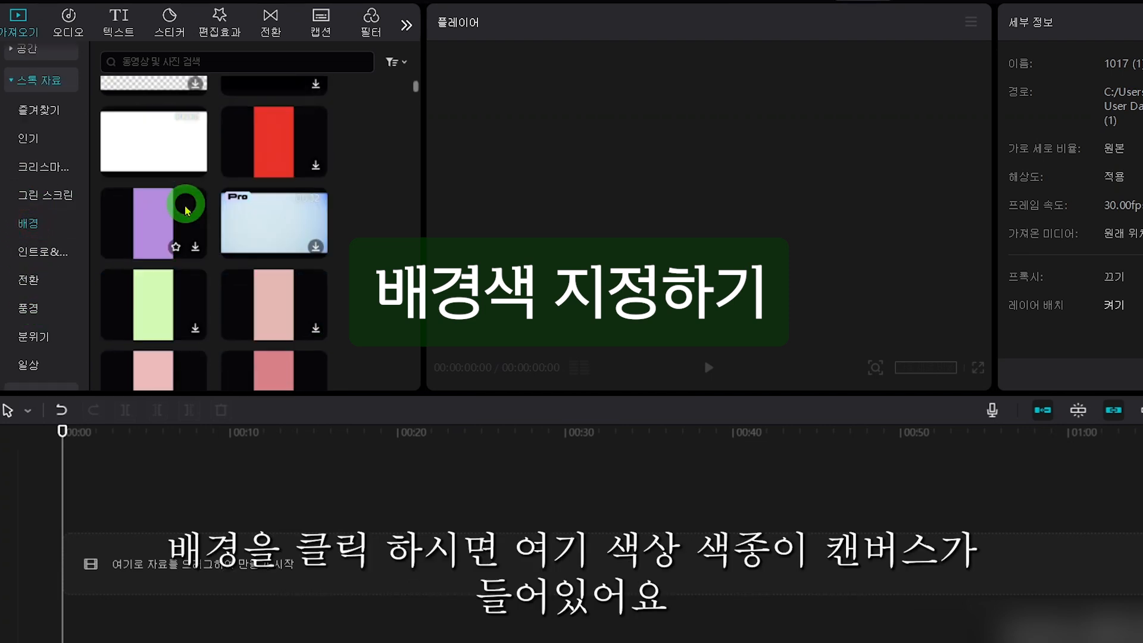
scroll(312, 268, down, 5)
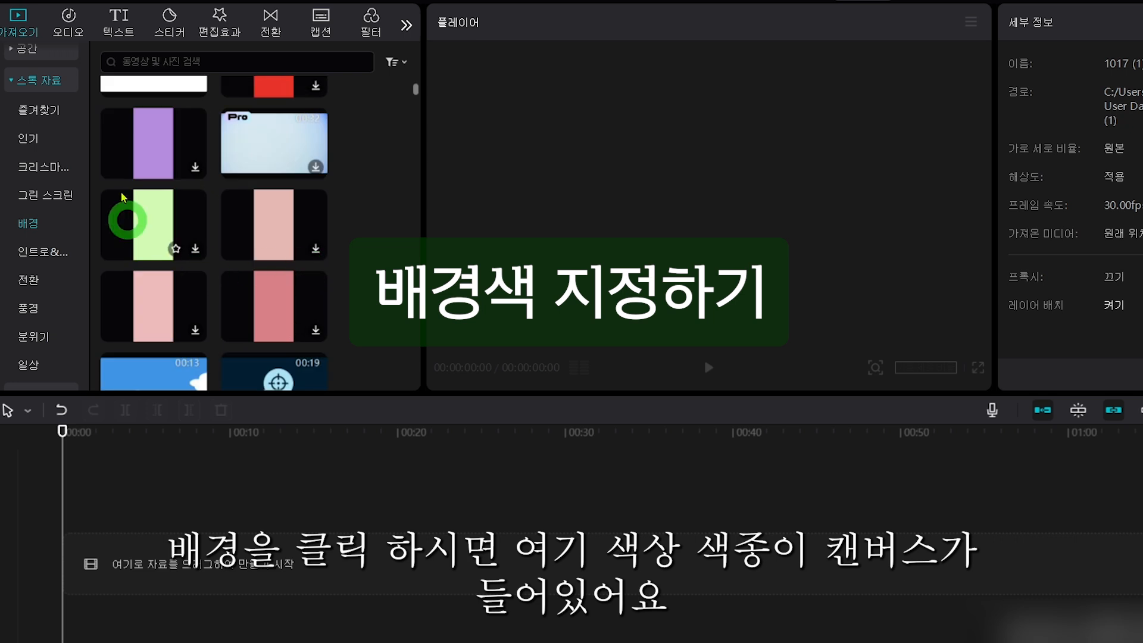
scroll(314, 268, down, 2)
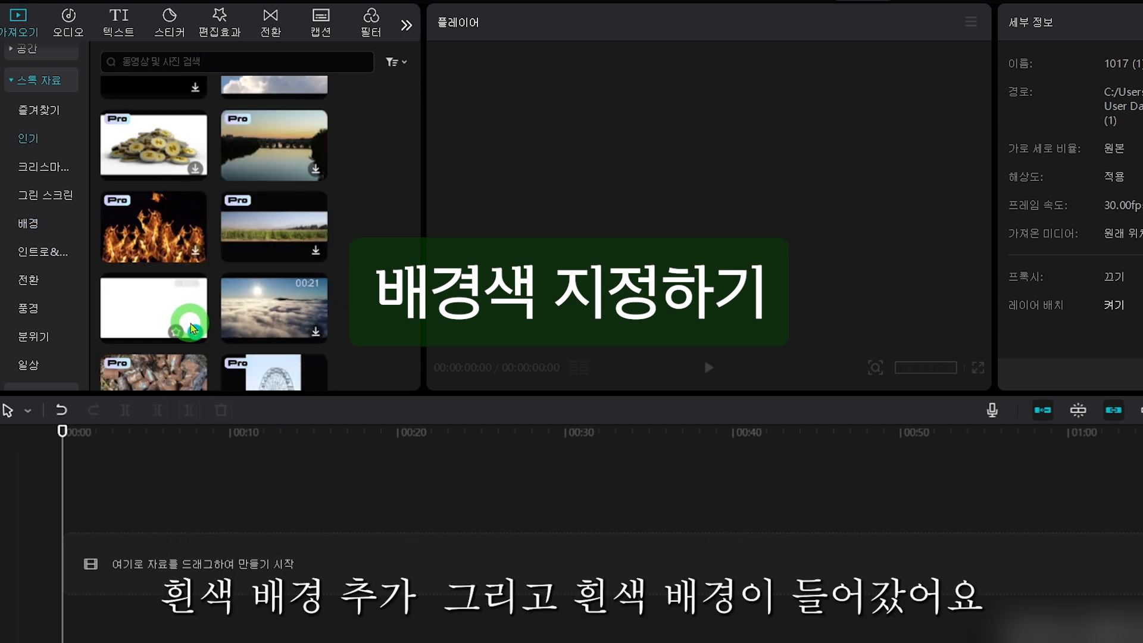
click(196, 332)
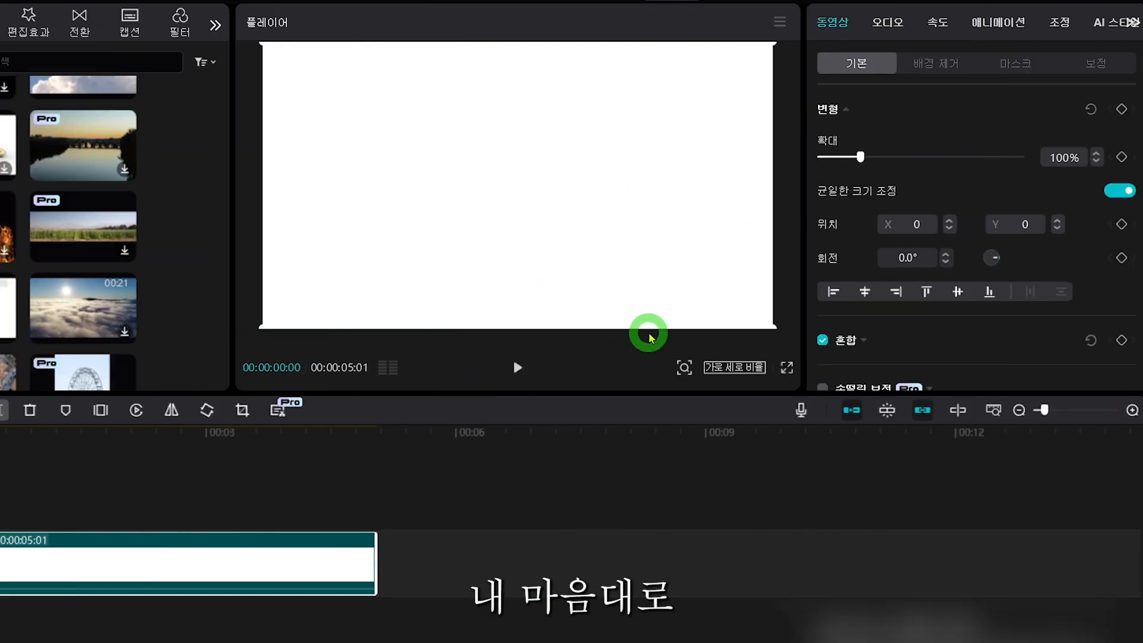
Step: Expand the white clip's 캔버스 (canvas) settings and set the canvas type to 색상 (color)
scroll(839, 205, down, 6)
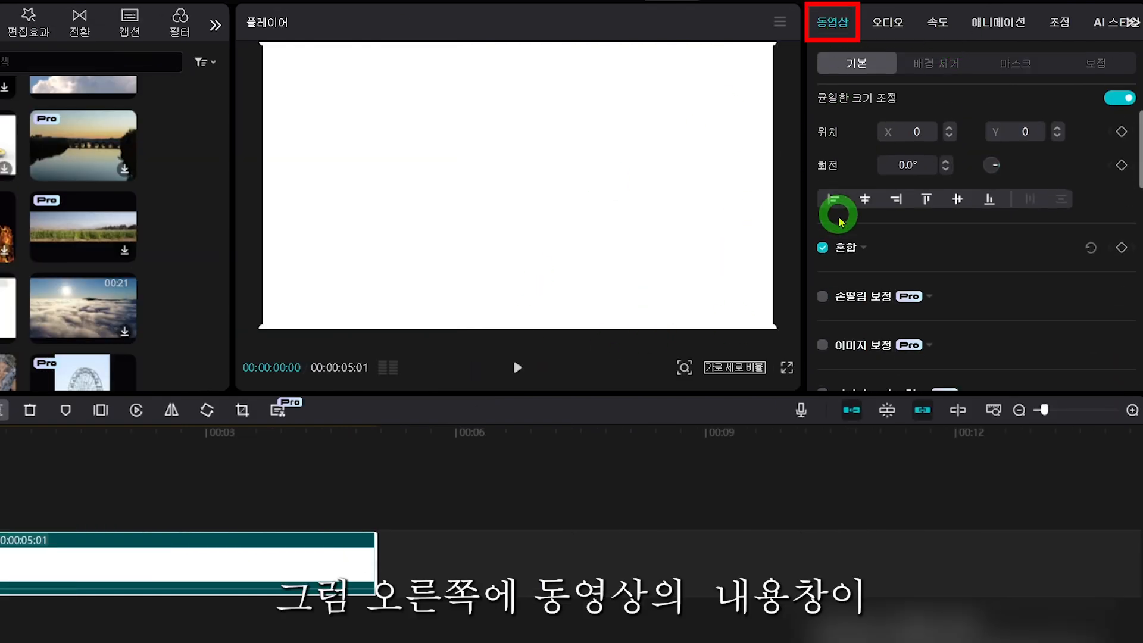
scroll(840, 222, down, 3)
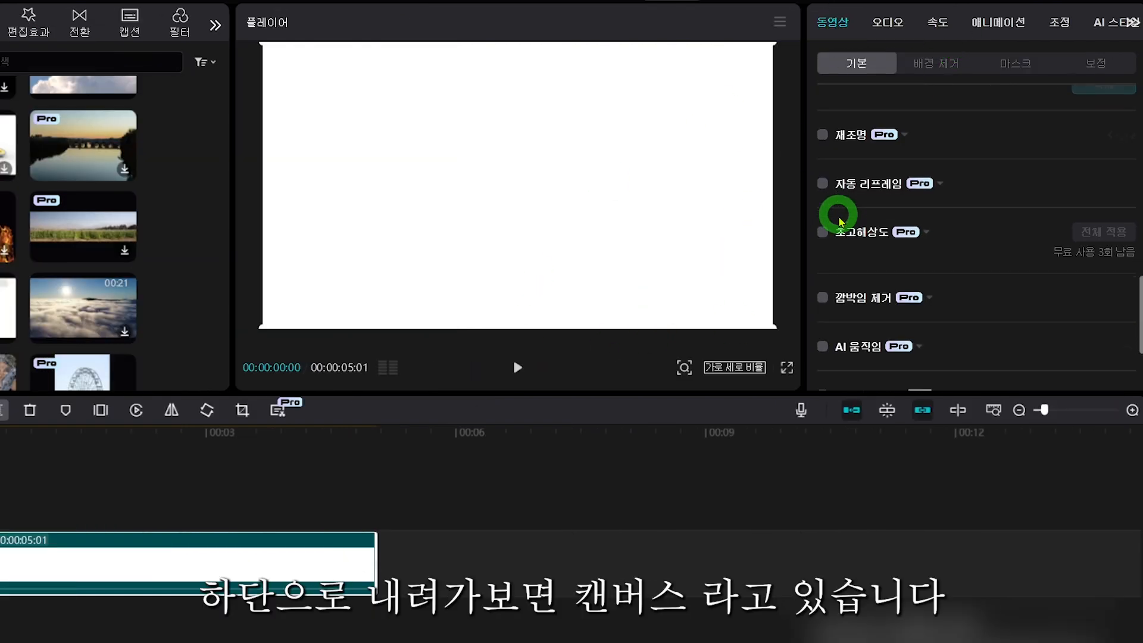
scroll(841, 222, down, 3)
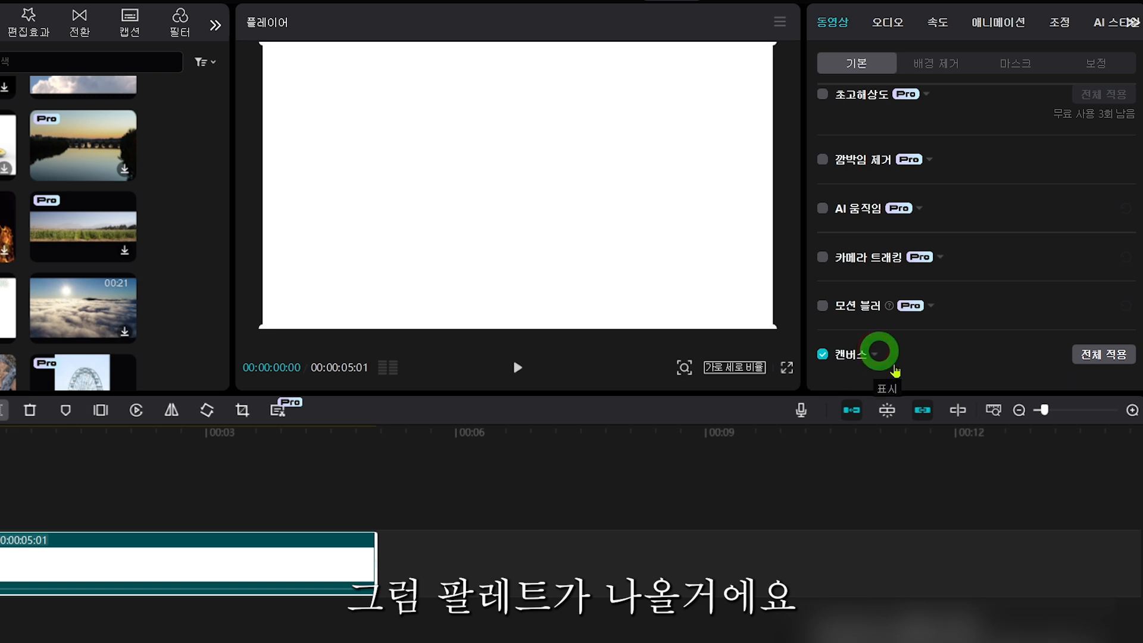
click(846, 358)
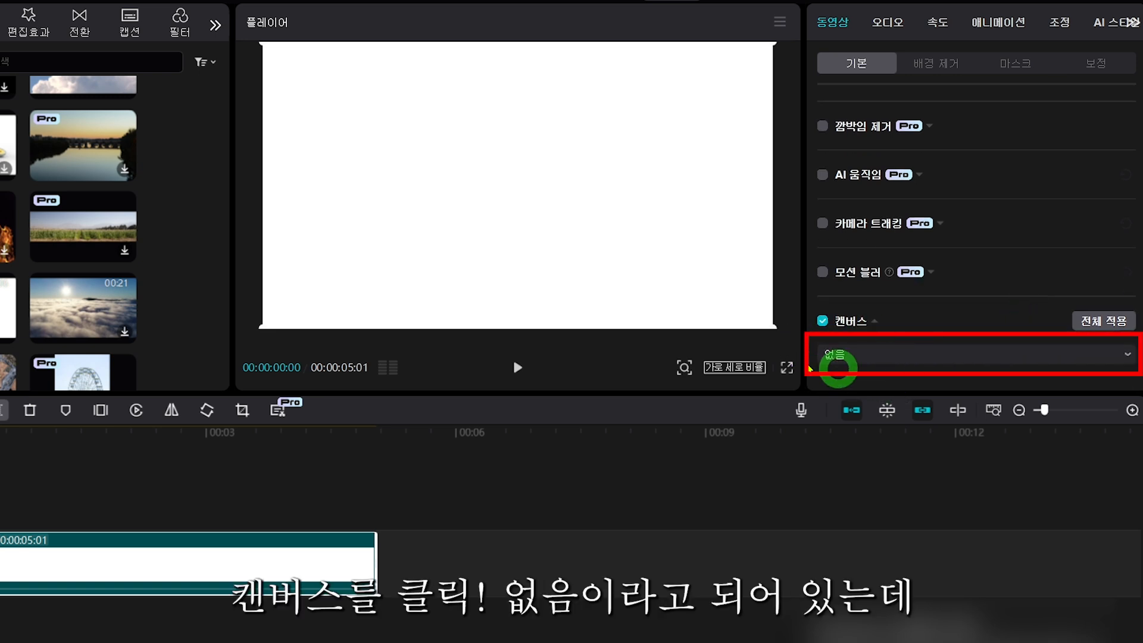
click(1126, 358)
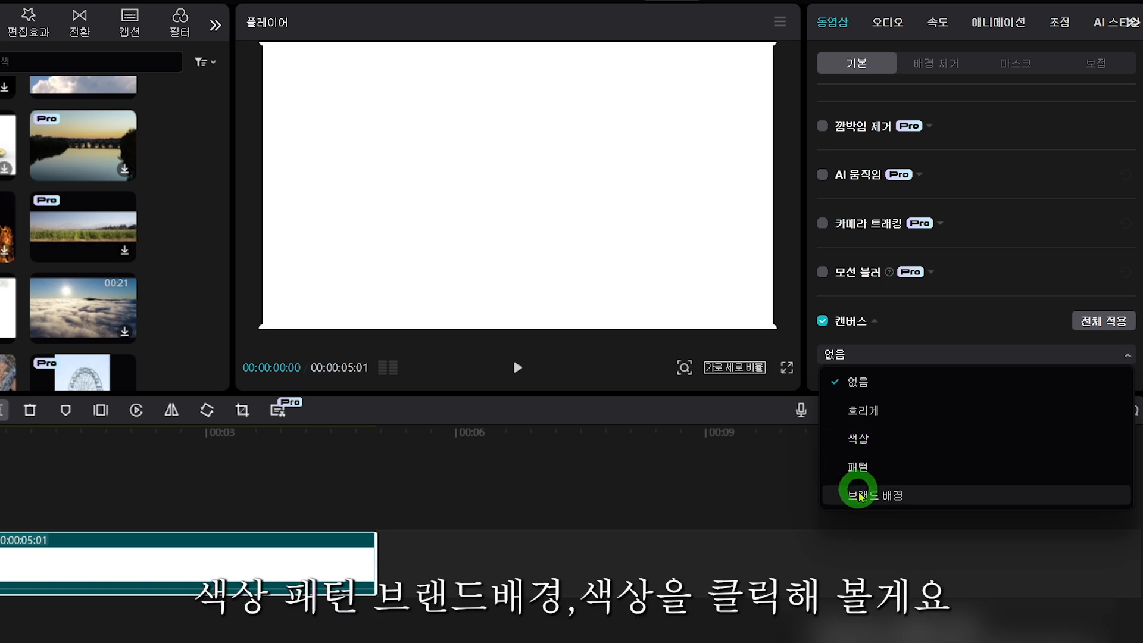
click(860, 444)
Step: Look through the canvas color palette and shrink the timeline area to give the palette more room
scroll(975, 317, down, 2)
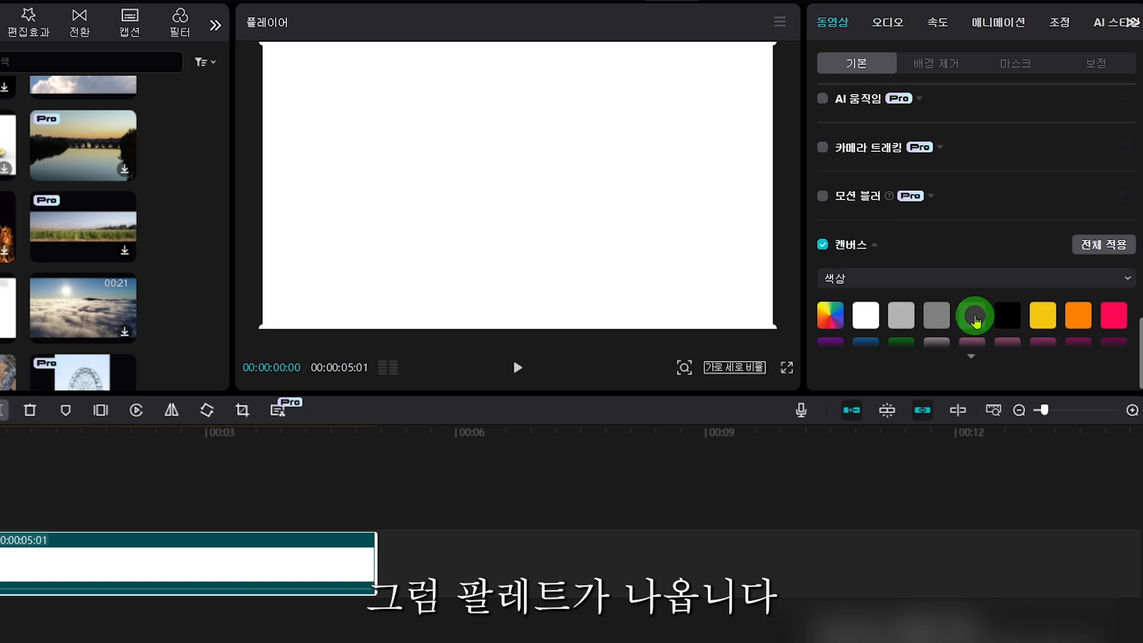
scroll(931, 331, down, 4)
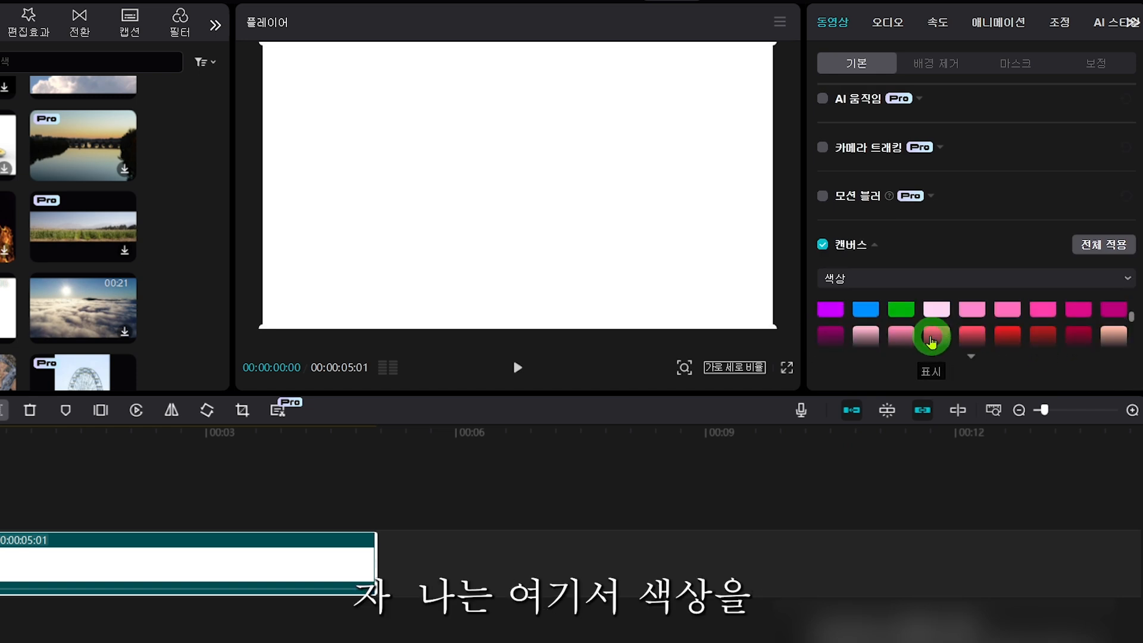
scroll(931, 341, down, 8)
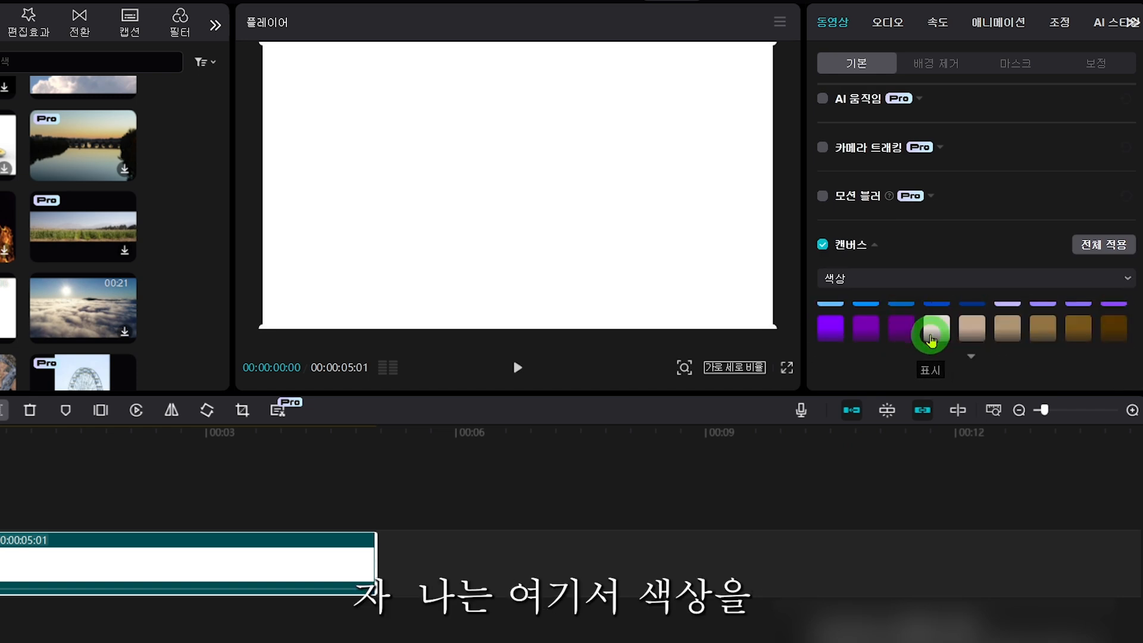
scroll(932, 336, down, 8)
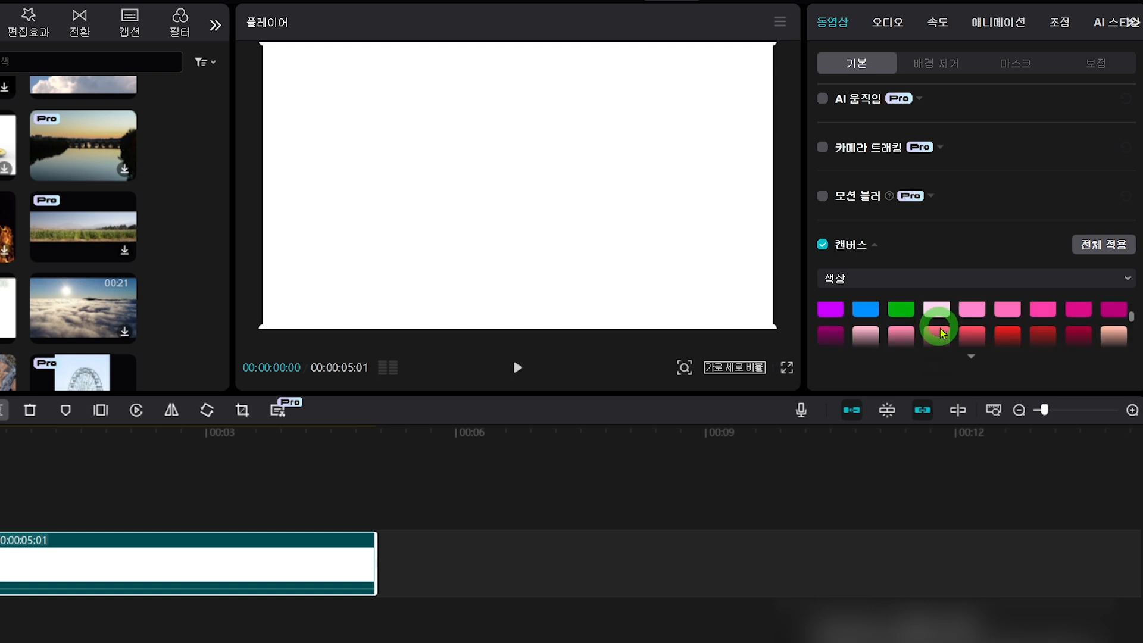
scroll(1066, 321, up, 10)
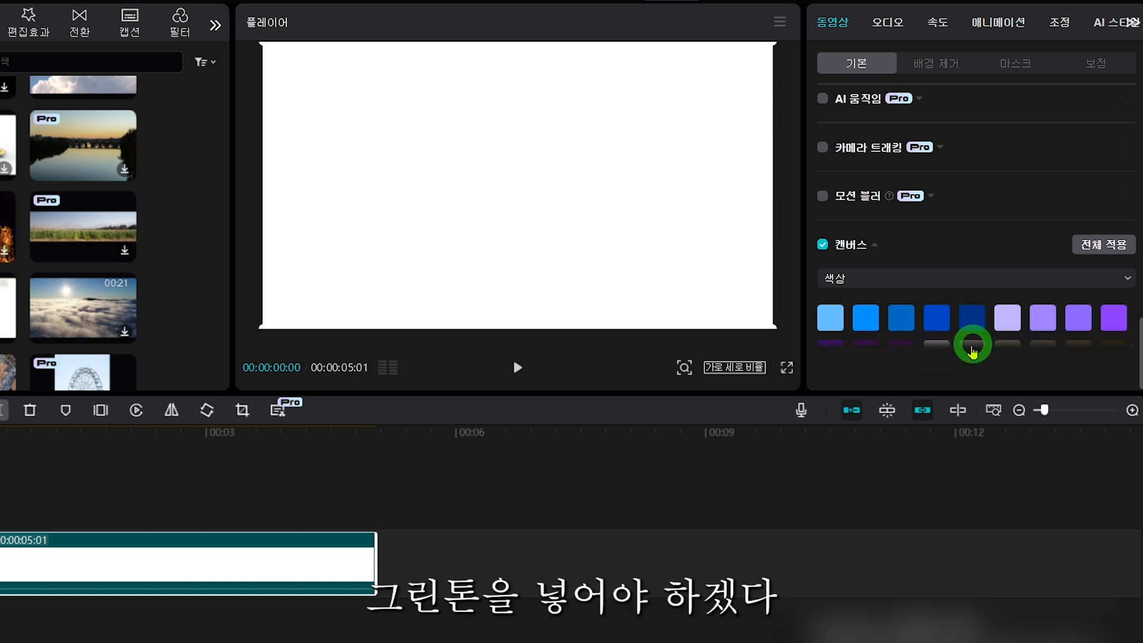
drag(1140, 332, 1140, 370)
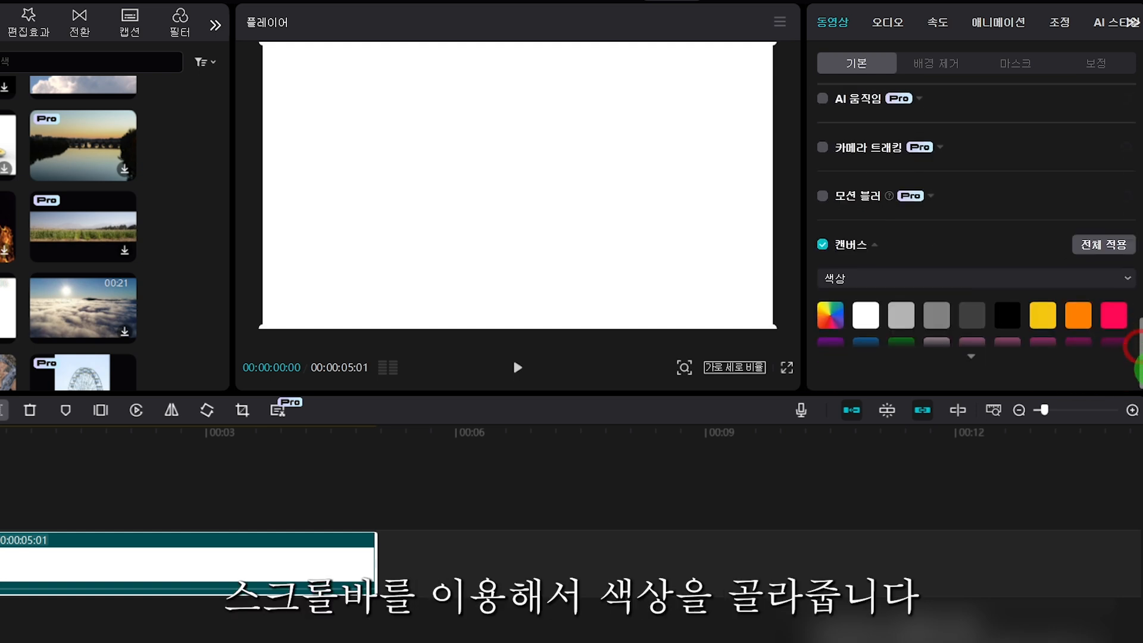
scroll(834, 309, down, 6)
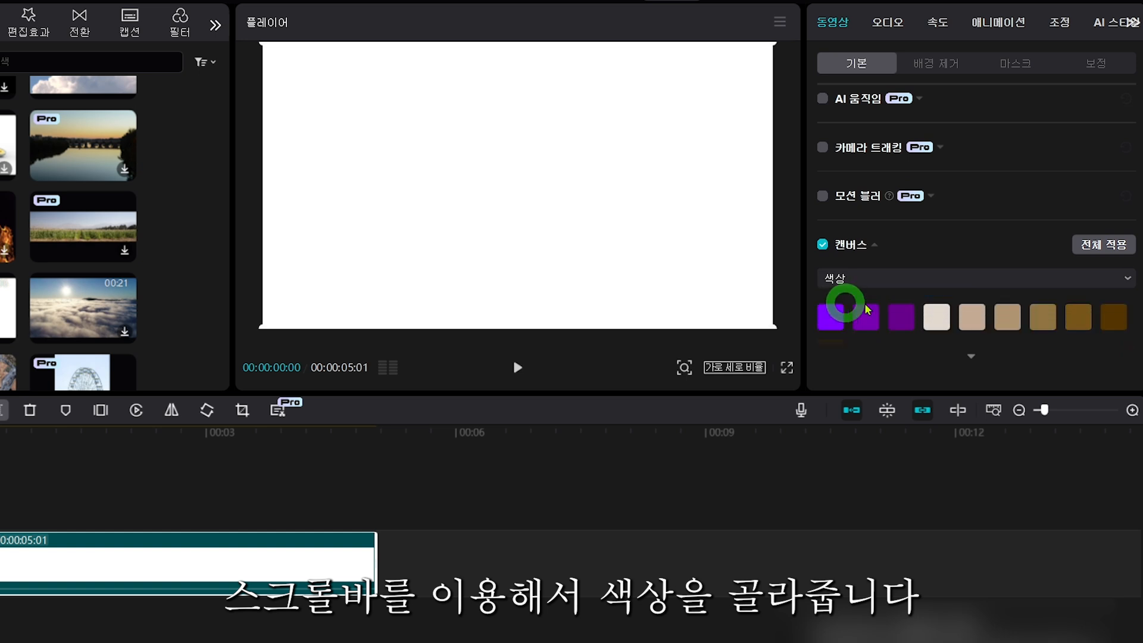
drag(843, 395, 814, 523)
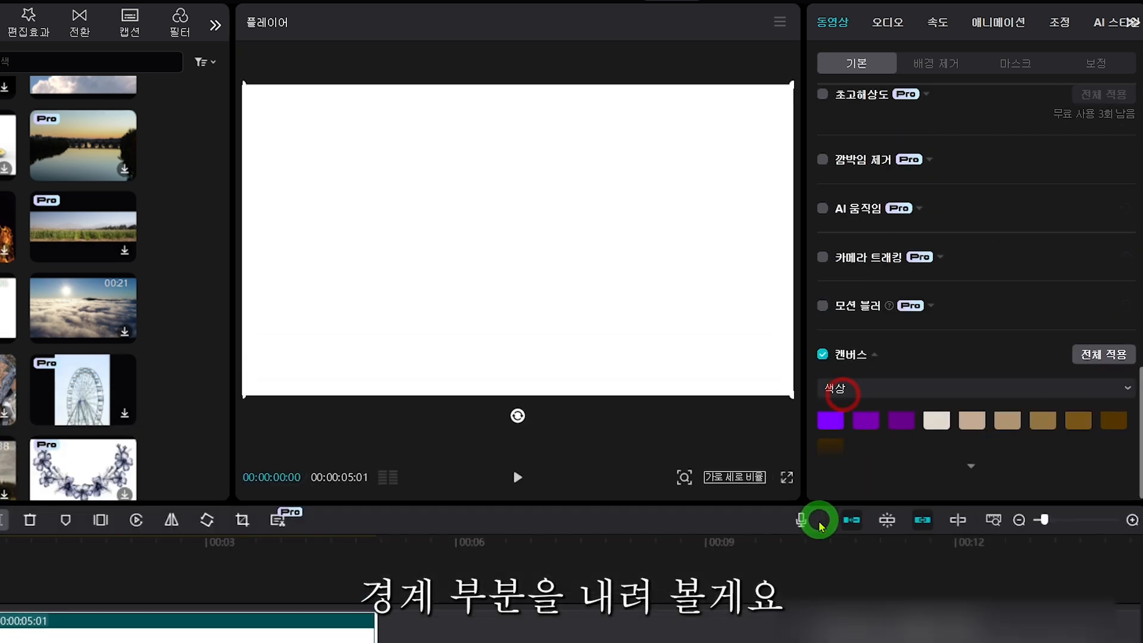
Step: Set the canvas color to green and move the white clip downward out of the preview frame to uncover it
click(972, 469)
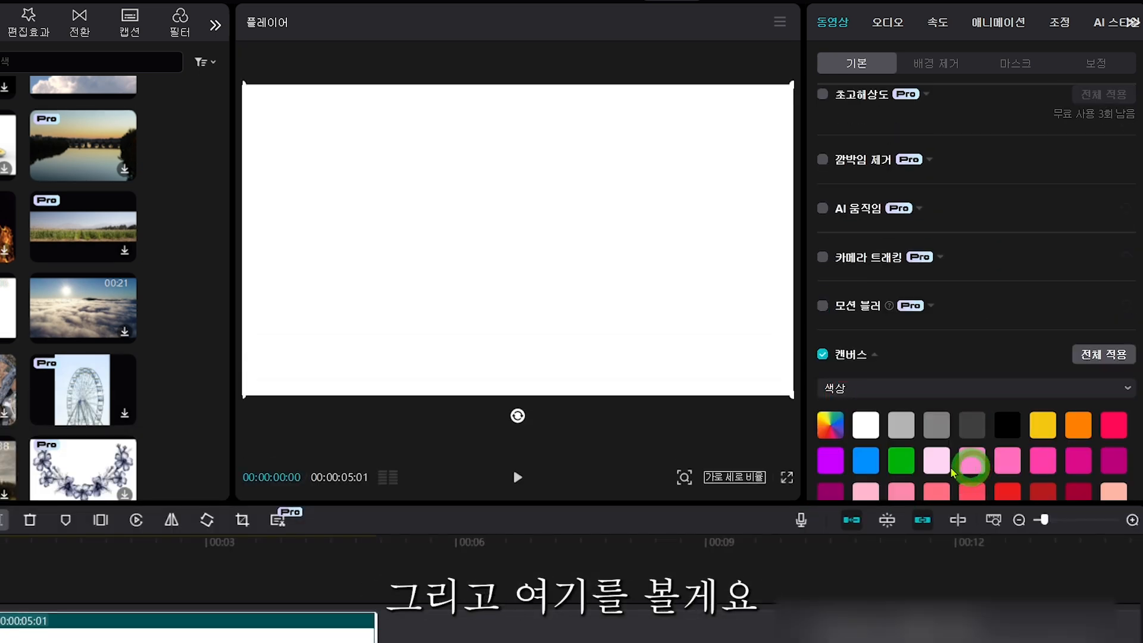
click(1072, 490)
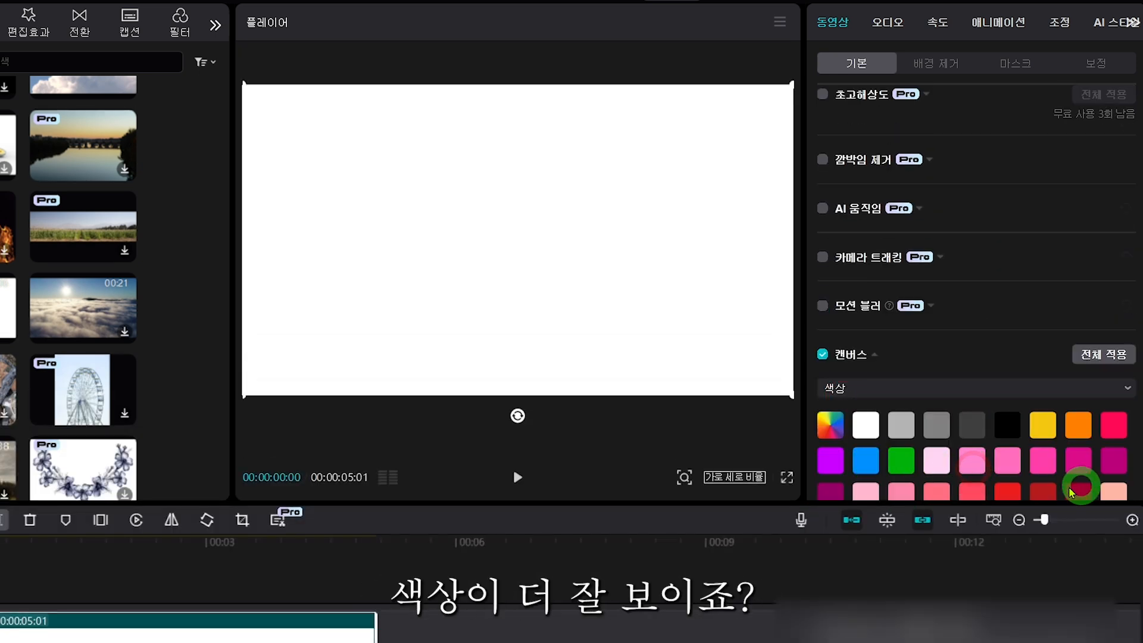
click(905, 468)
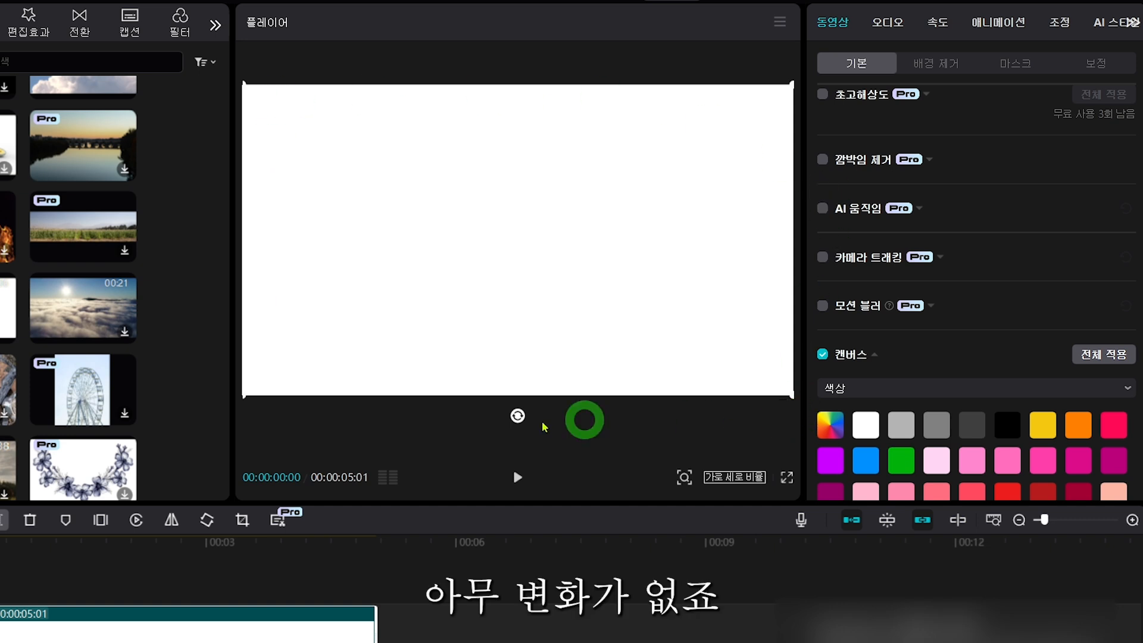
drag(516, 149, 520, 536)
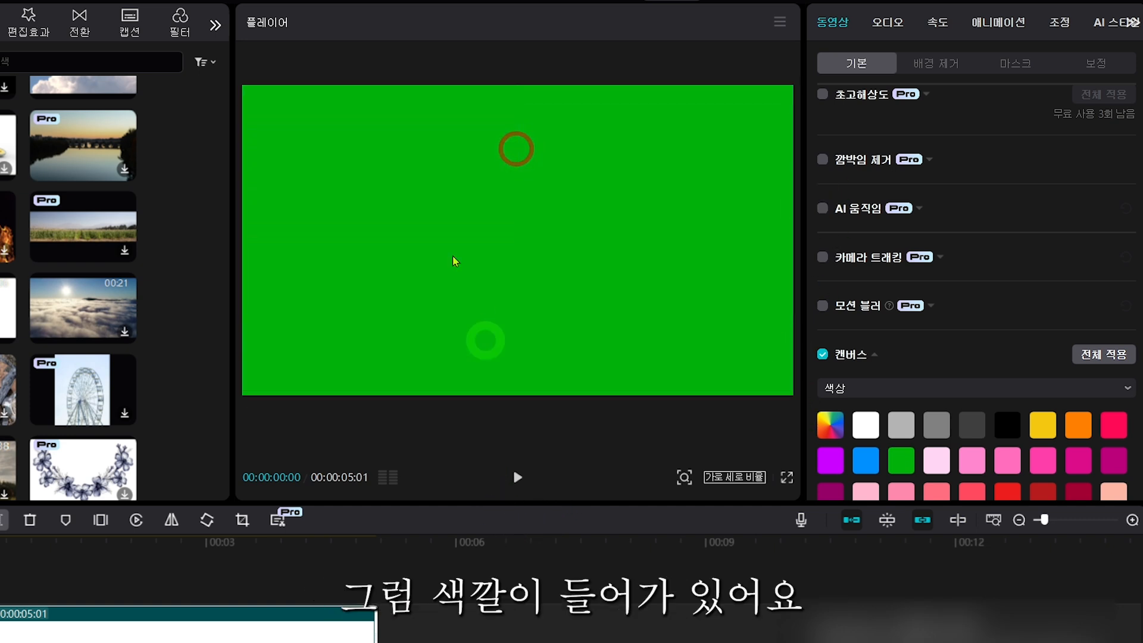
Step: Try purple, pink, yellow and green swatches as the canvas color and settle on bright blue
click(860, 462)
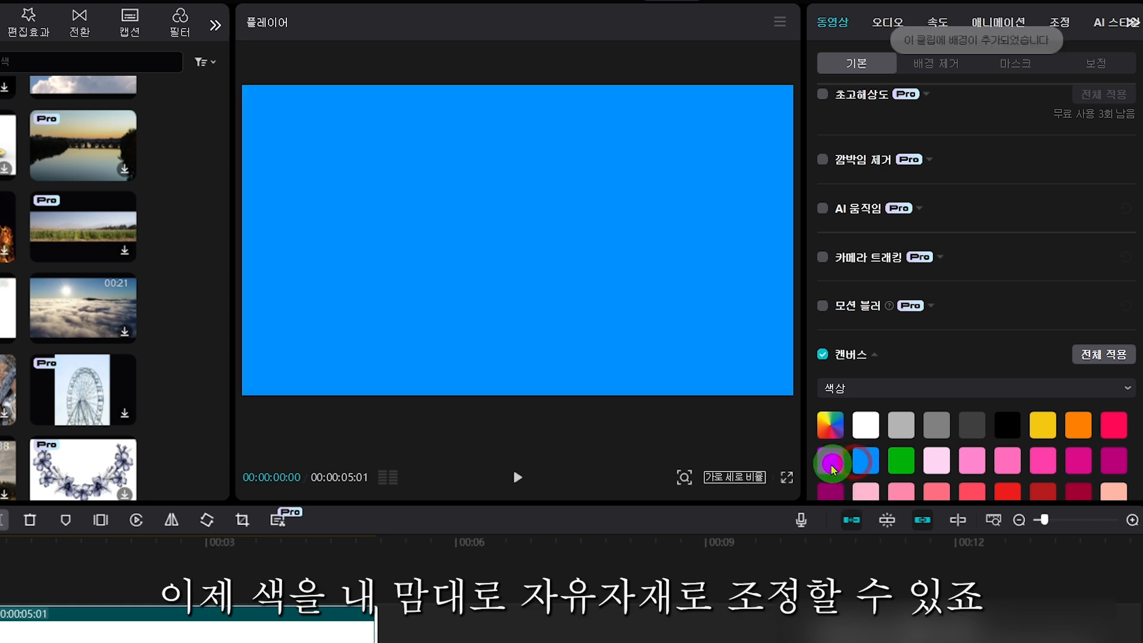
click(830, 461)
click(1042, 460)
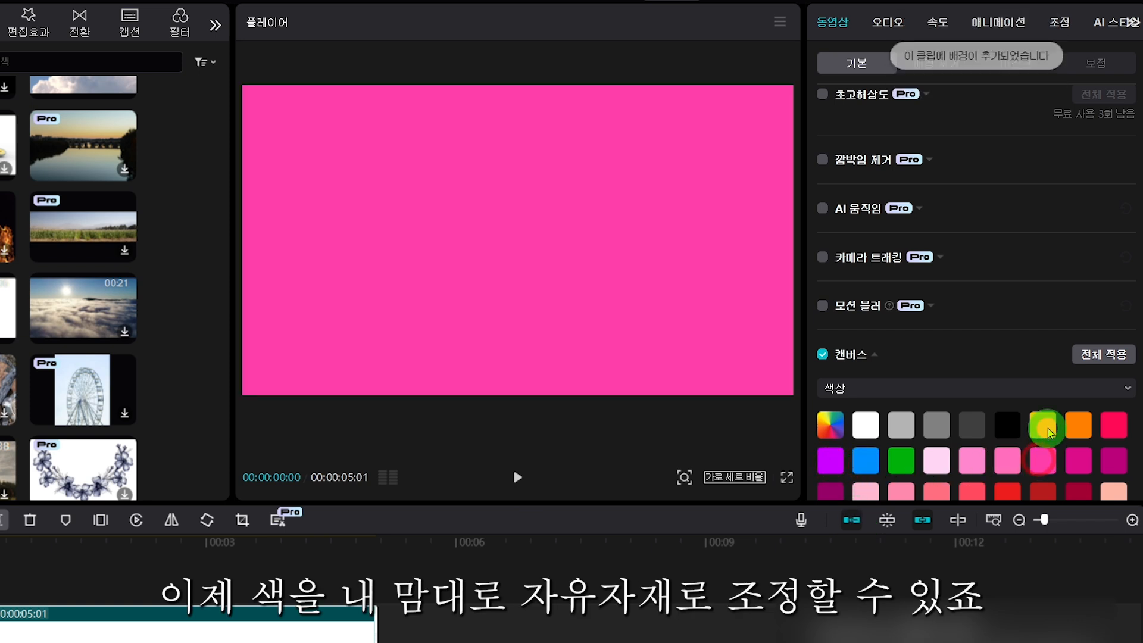
click(1042, 425)
click(902, 460)
click(961, 457)
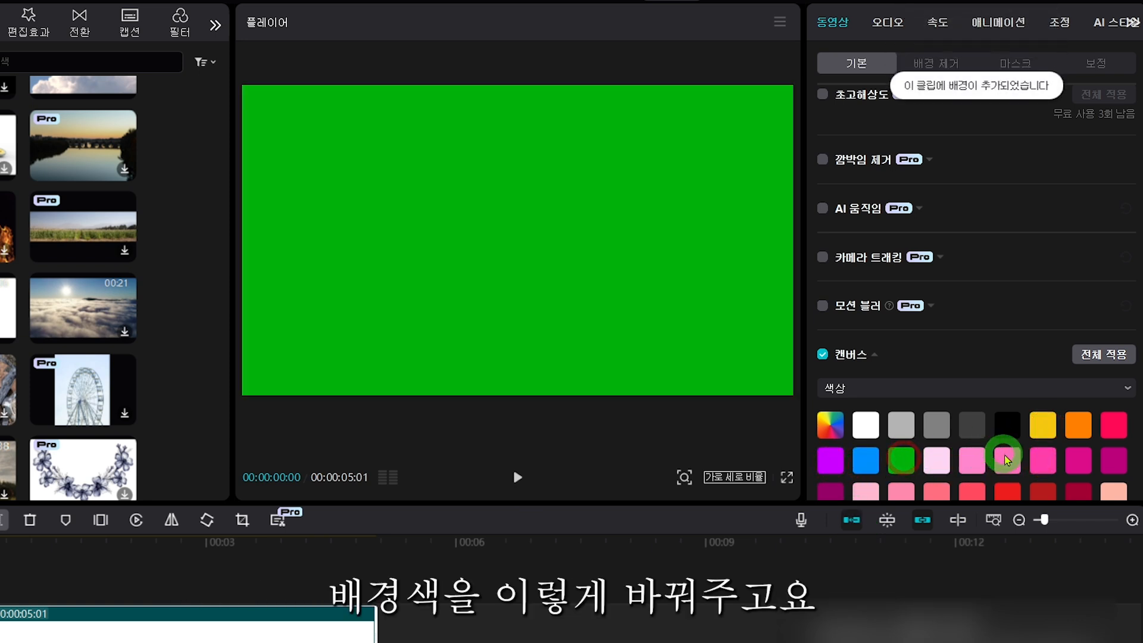
click(875, 467)
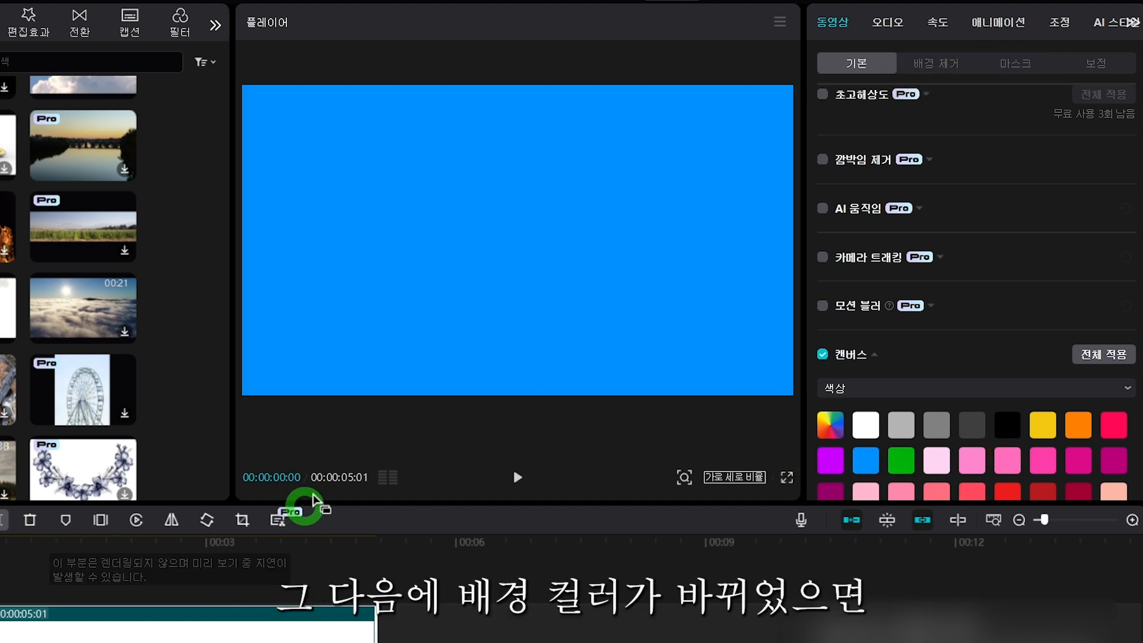
Step: Browse the 인트로&엔드 stock clips, and place the 5g high-speed Mobile connection clip from 배경 on a track above the white clip
drag(312, 502, 315, 415)
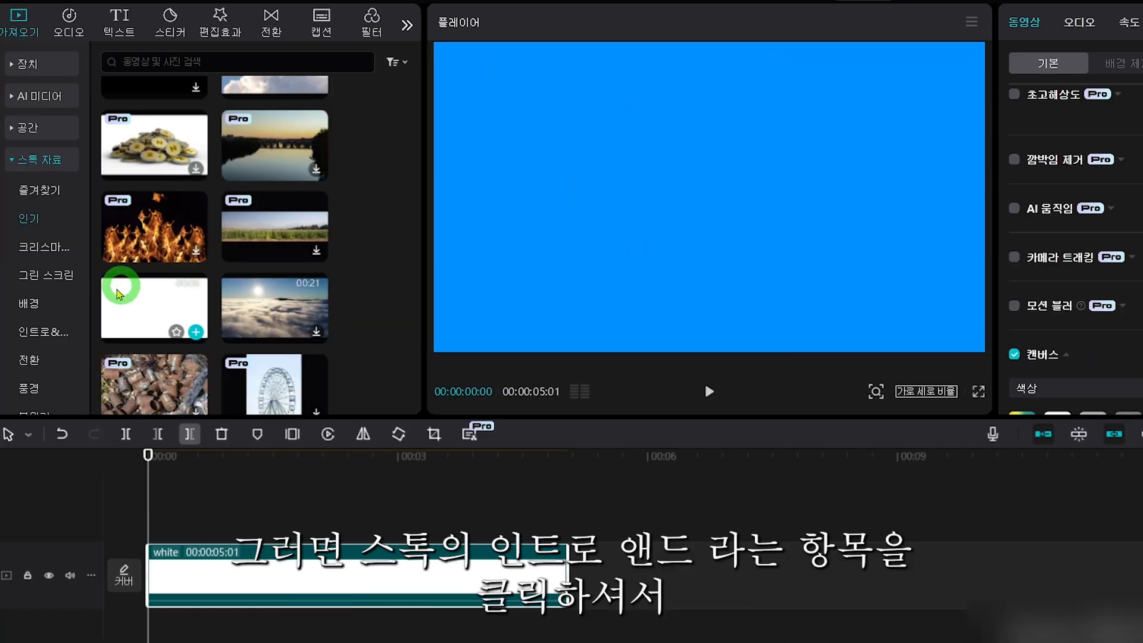
click(26, 336)
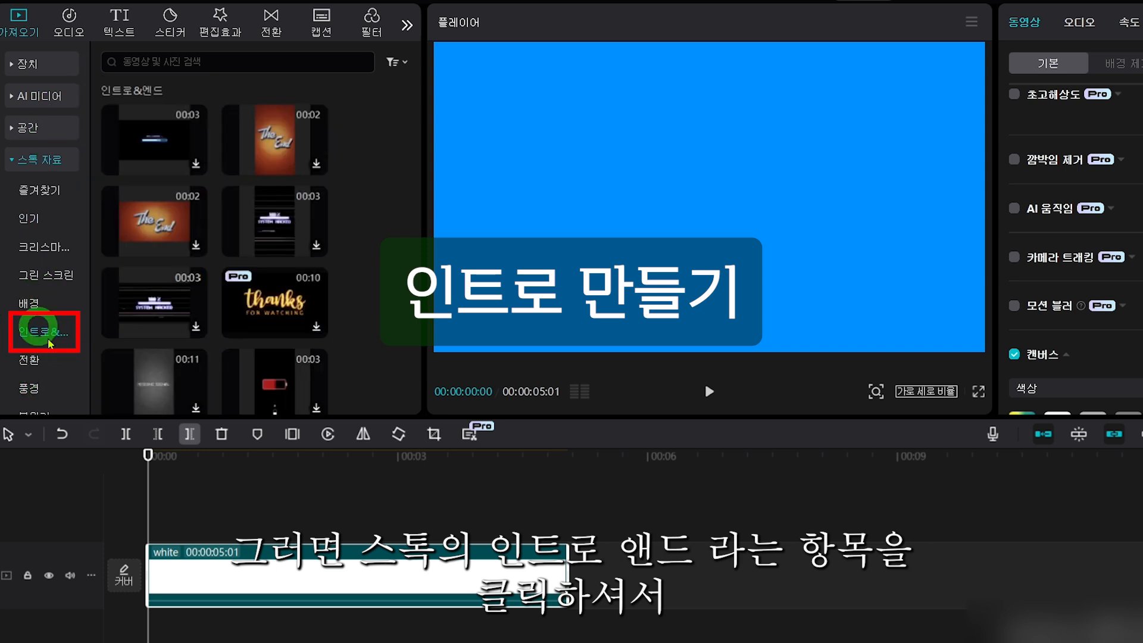
scroll(227, 251, down, 5)
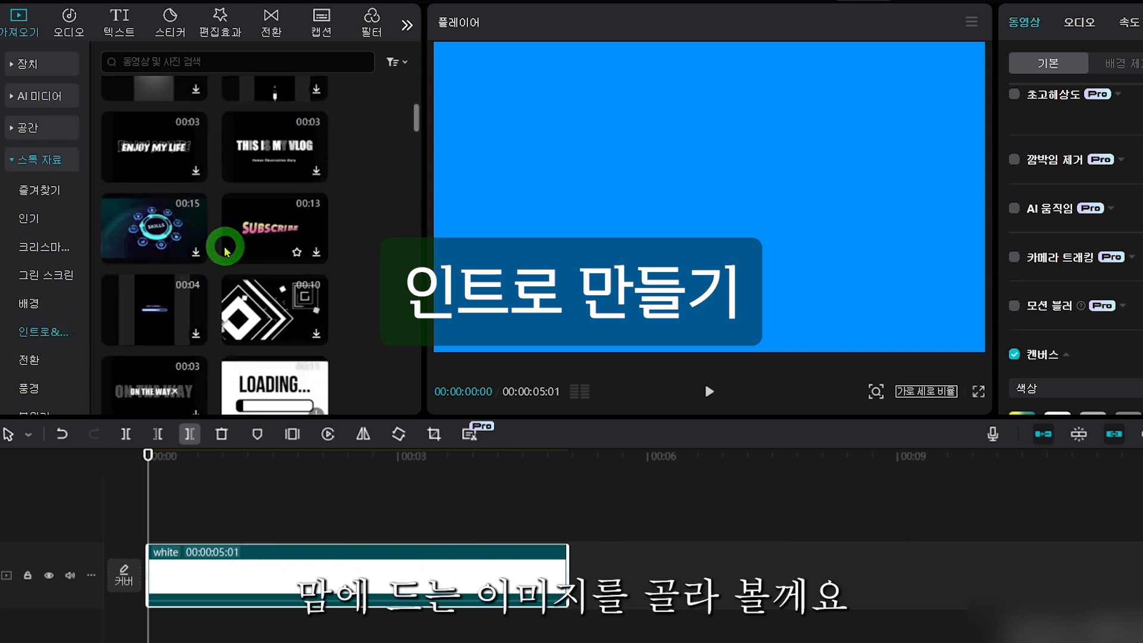
scroll(171, 237, down, 5)
scroll(171, 236, down, 5)
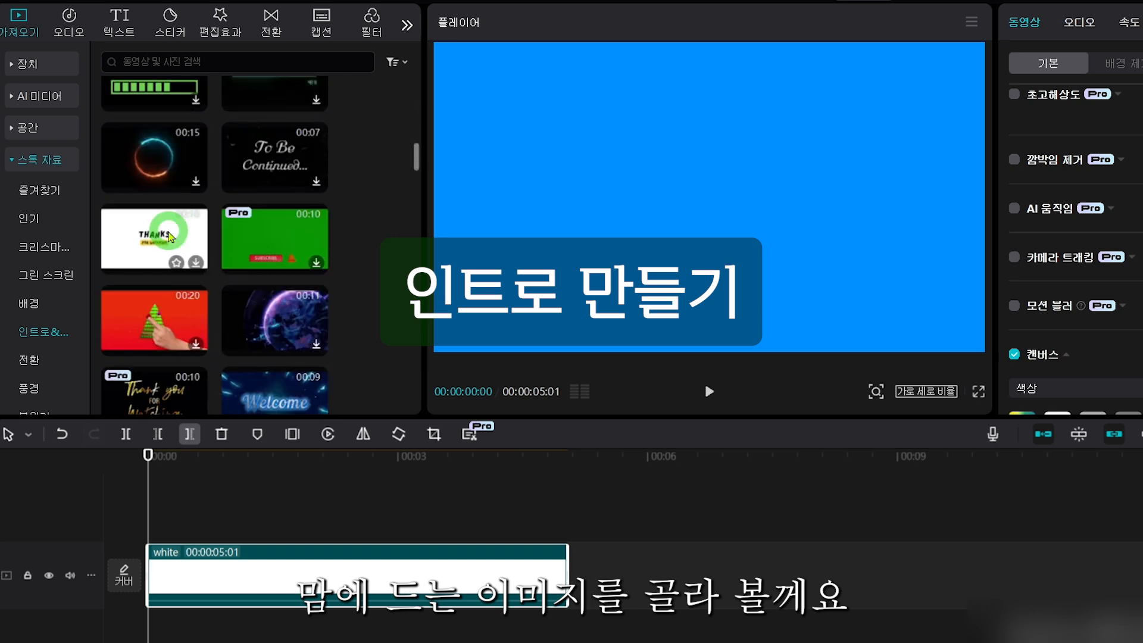
scroll(159, 330, down, 10)
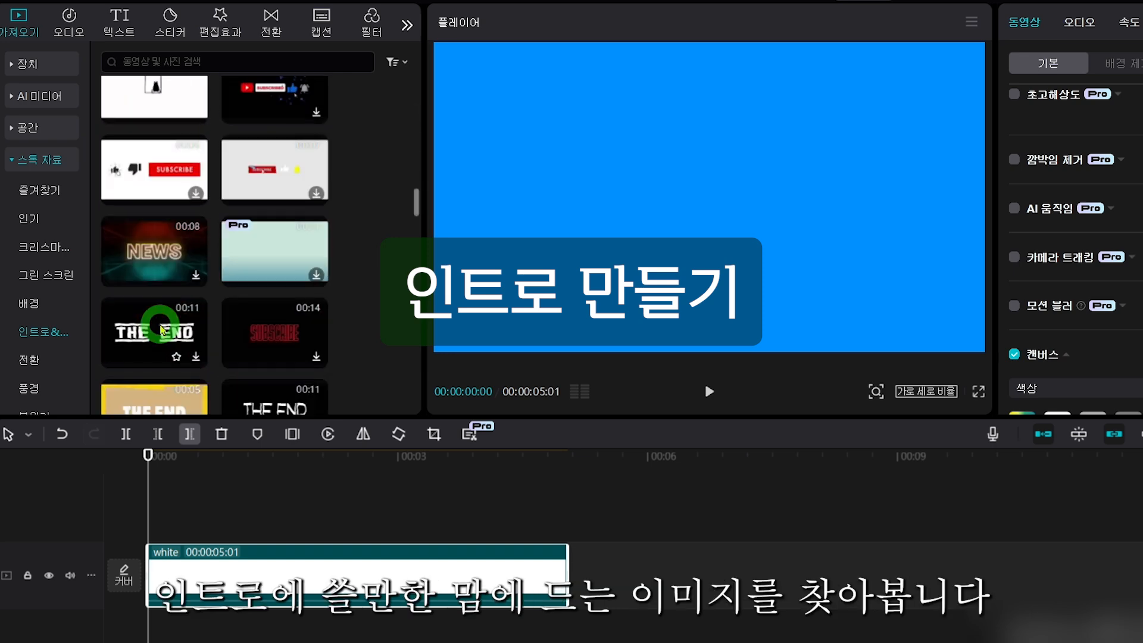
scroll(160, 329, down, 15)
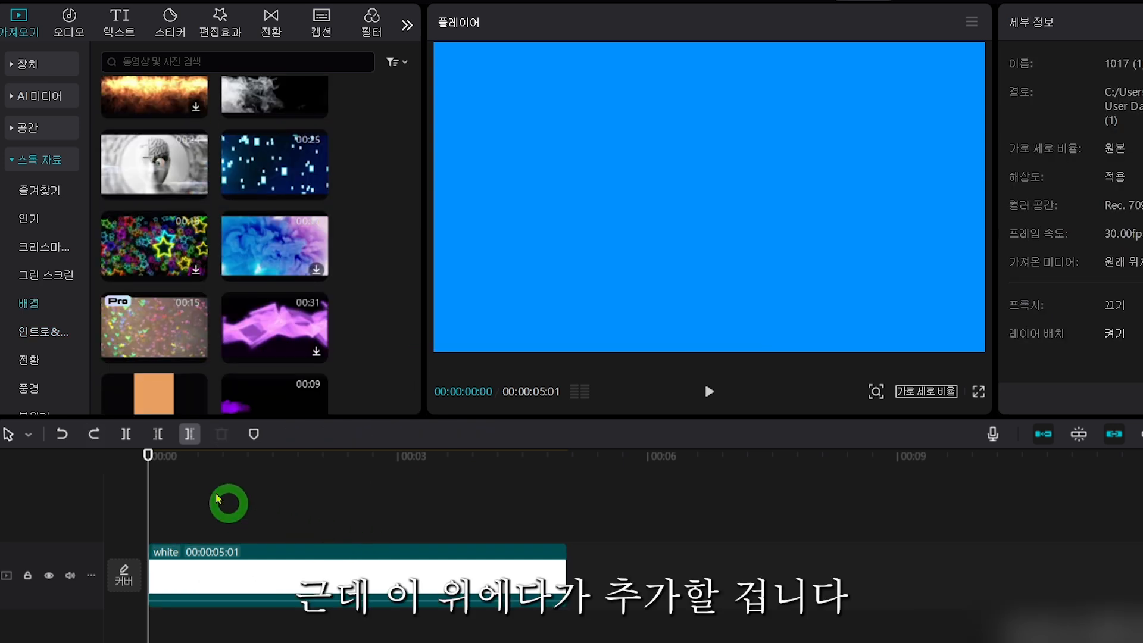
drag(267, 166, 146, 512)
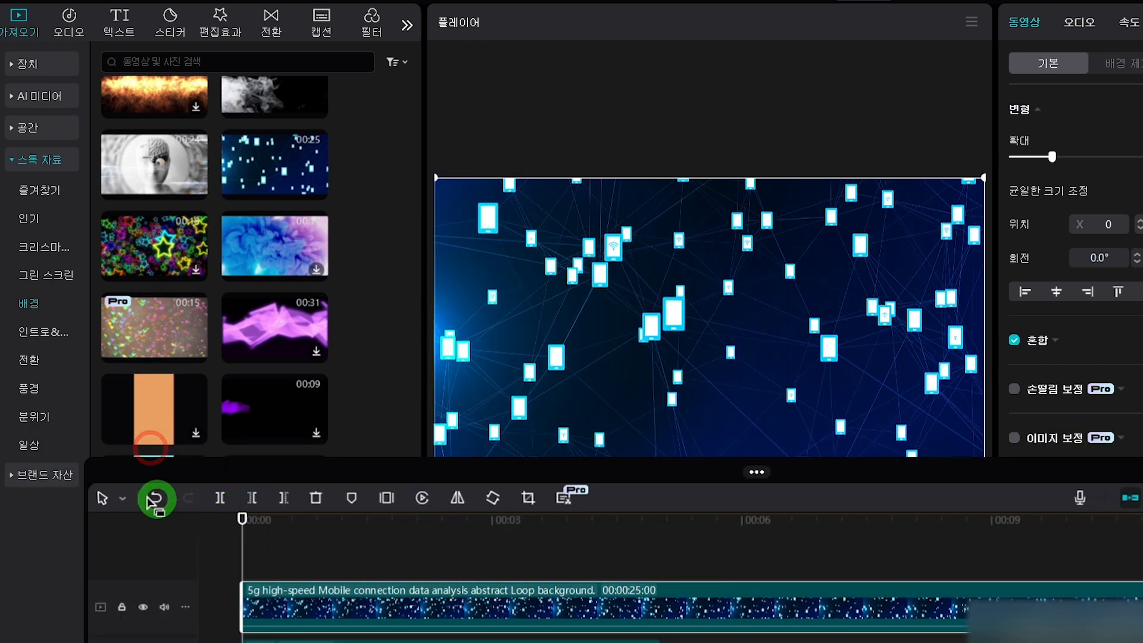
mouse_move(187, 467)
mouse_down()
mouse_move(192, 485)
mouse_move(189, 464)
mouse_up()
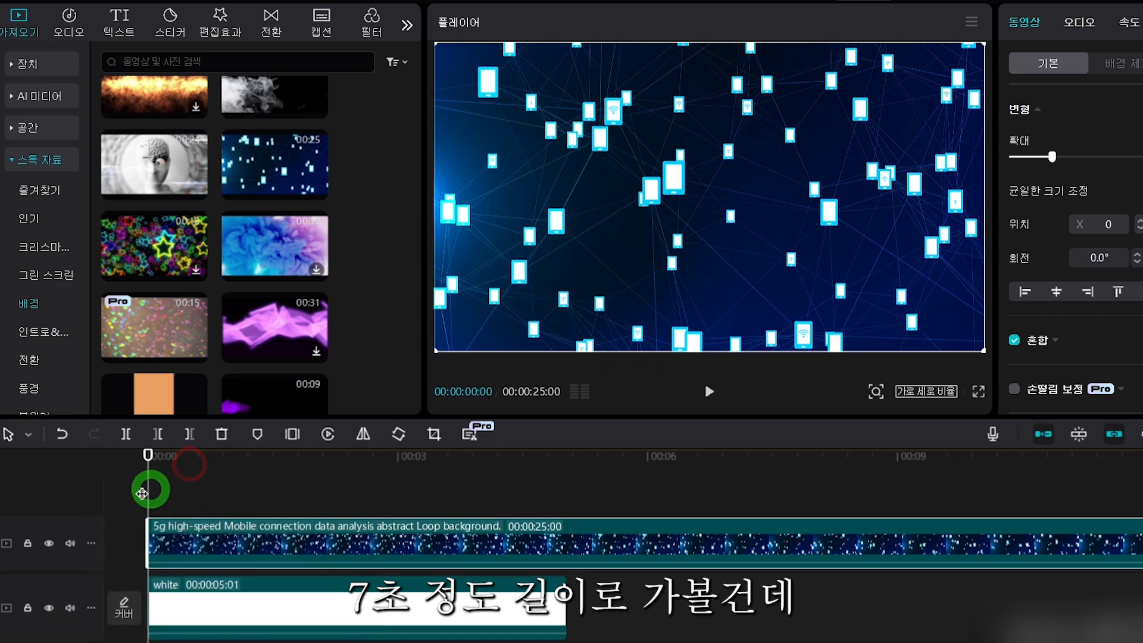
Step: Place the playhead at 00:00:07:00 on the timeline and select the 5g high-speed Mobile connection clip
drag(148, 456, 742, 459)
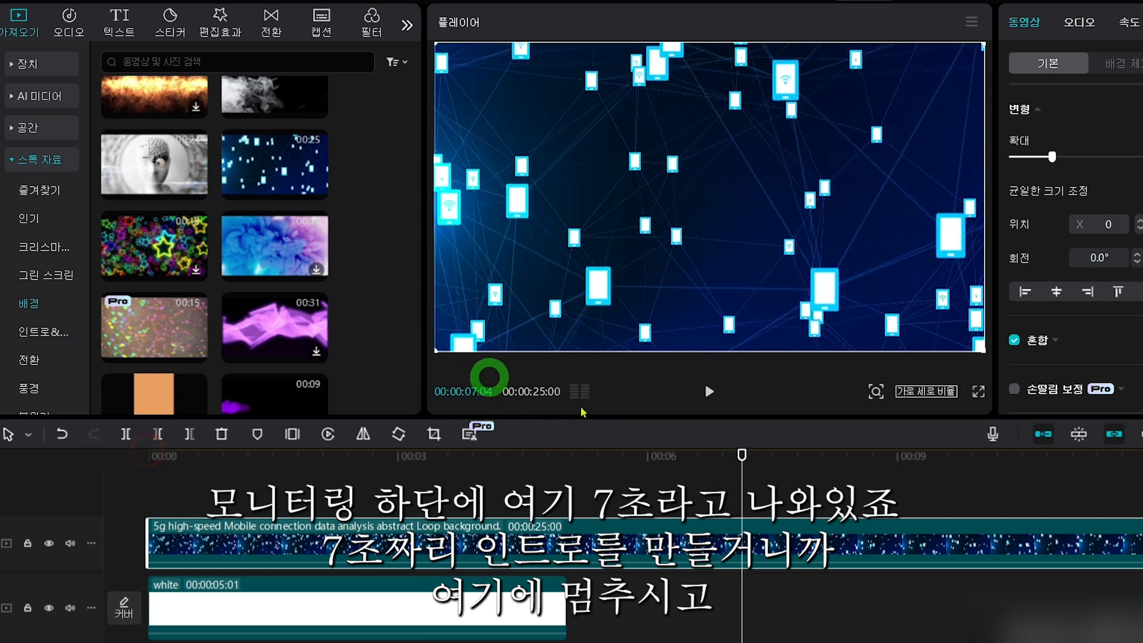
drag(739, 456, 731, 455)
click(527, 535)
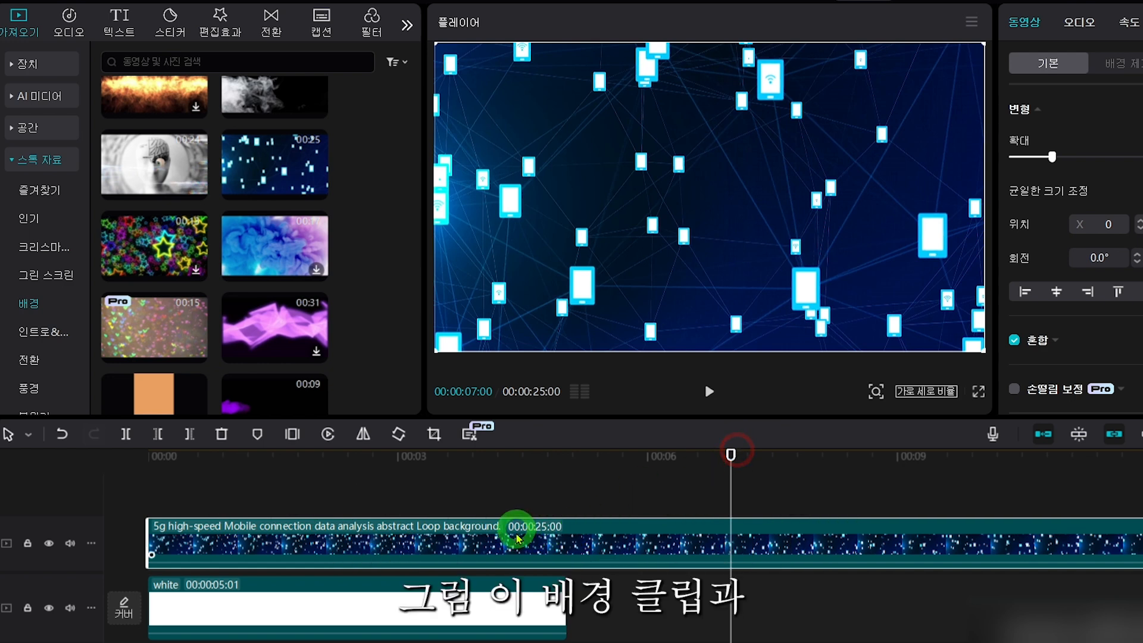
Step: Shorten the white clip to 00:00:02:11 and cut away the part of the 5g background clip that extends beyond its end
click(563, 617)
drag(563, 617, 350, 608)
click(351, 545)
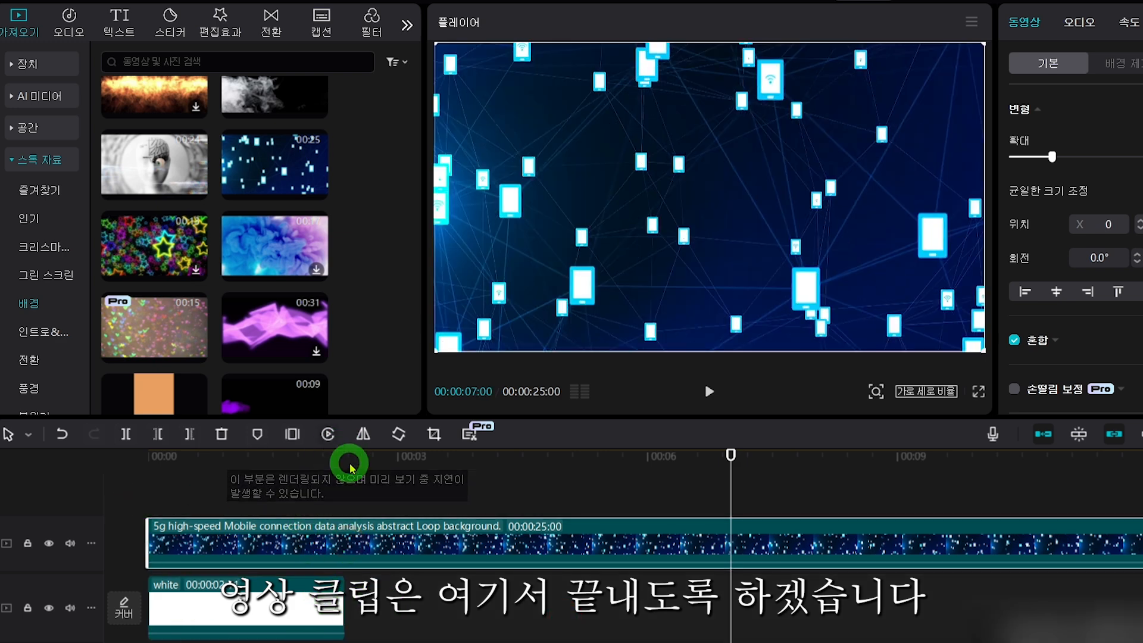
click(343, 454)
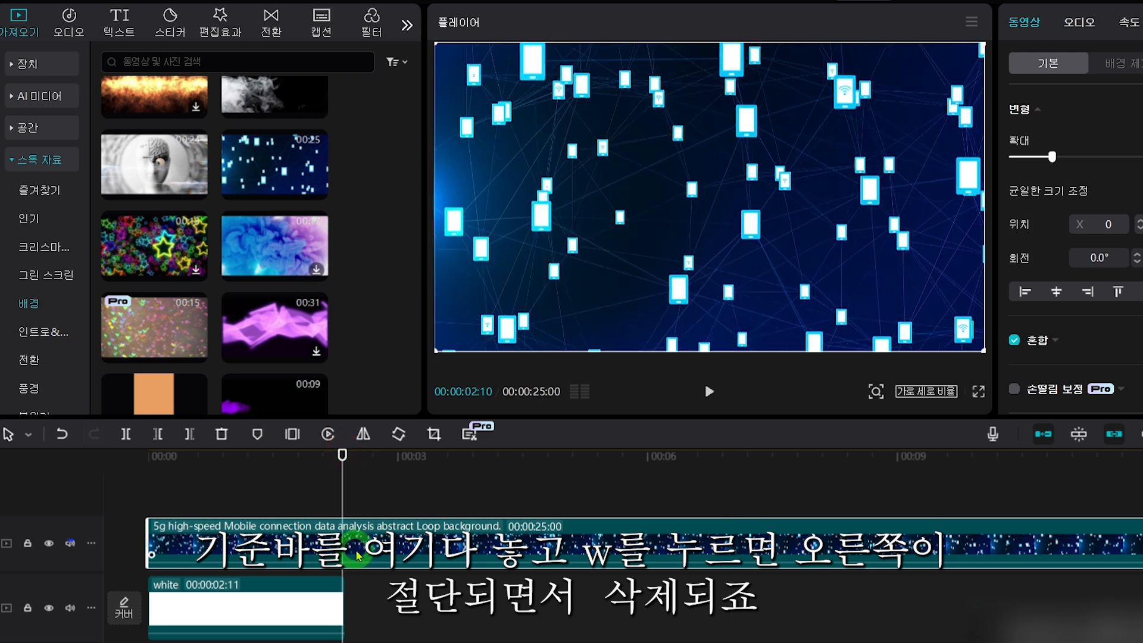
key(w)
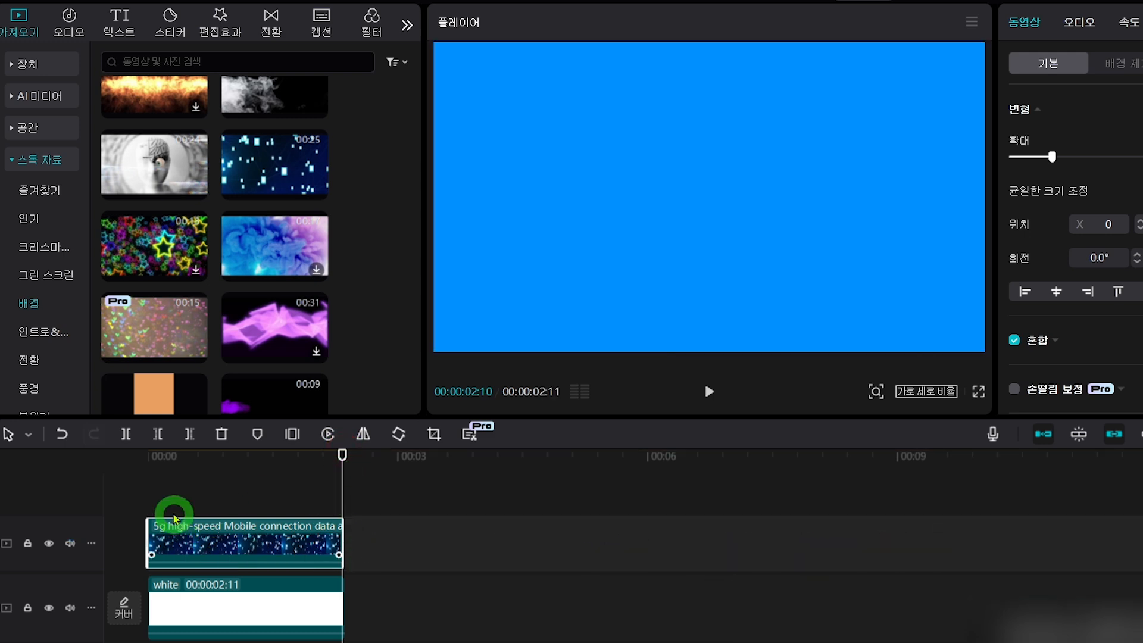
Step: Park the playhead at 00:00:00:28 and temporarily hide the 5g background track to check the canvas color beneath it
click(160, 456)
drag(201, 464, 224, 471)
click(253, 541)
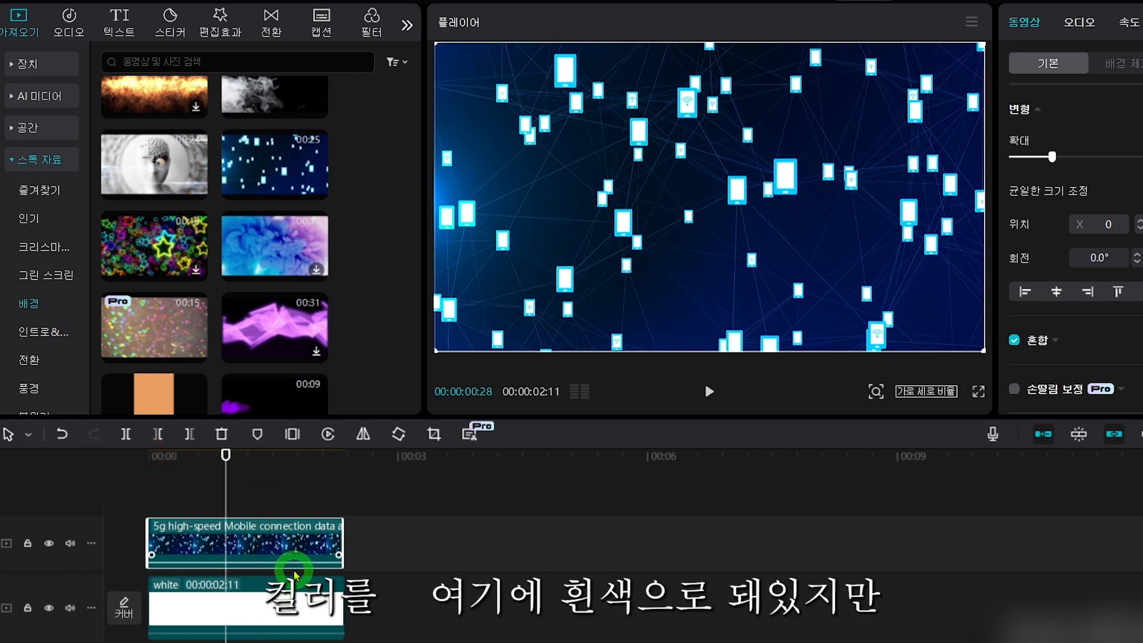
click(284, 595)
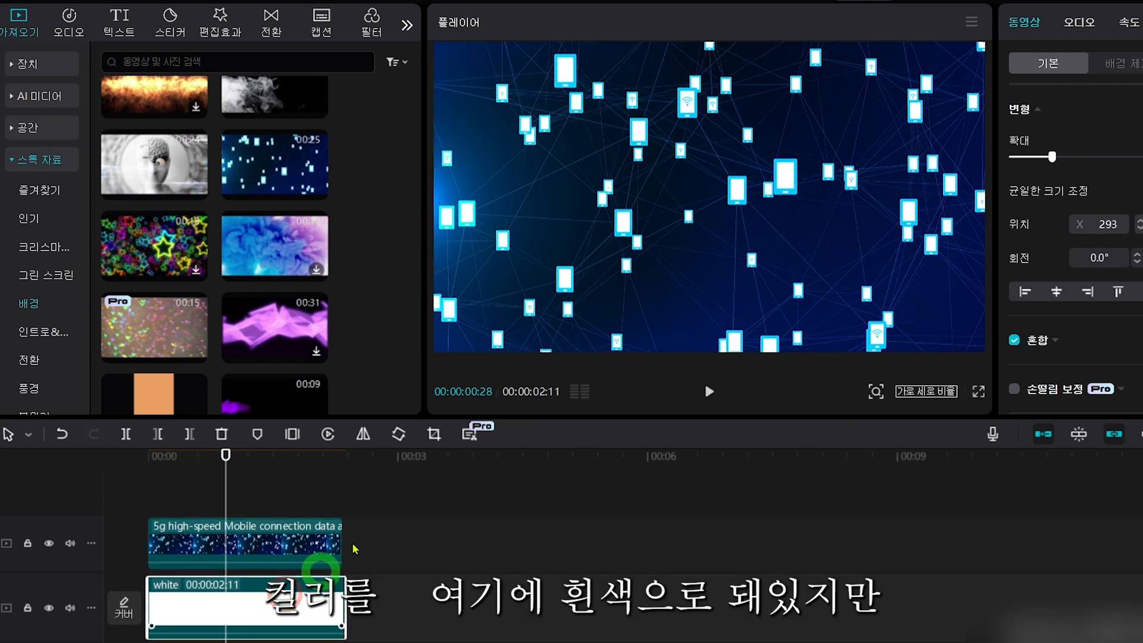
click(271, 543)
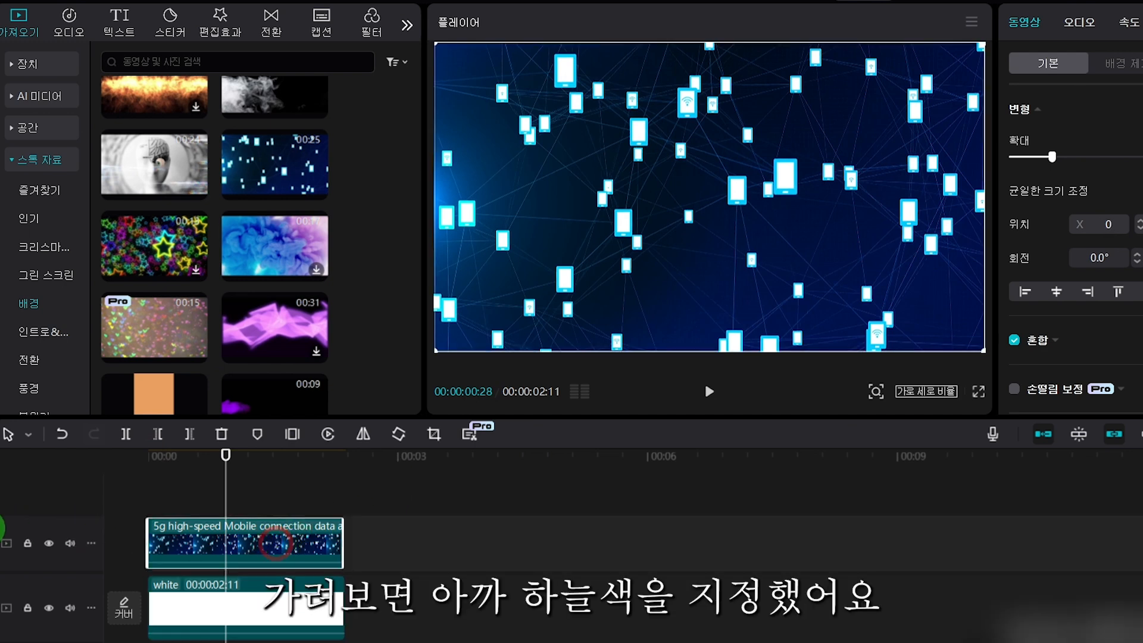
click(49, 543)
click(172, 586)
click(49, 543)
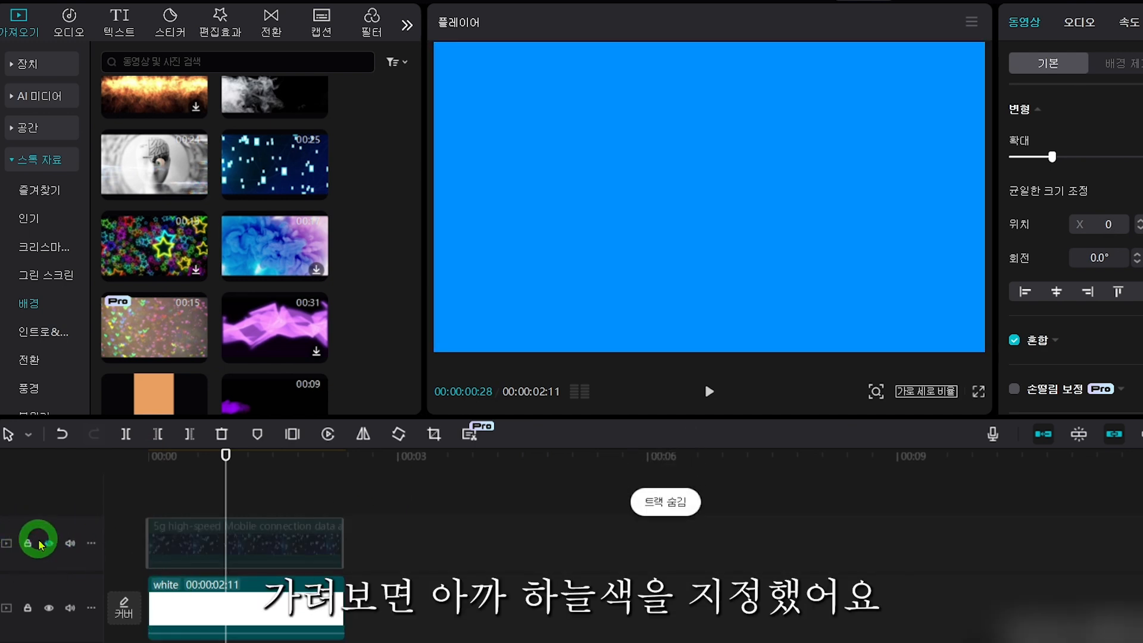
Step: Set the blend mode of the 5g high-speed Mobile connection clip to 곱하기
click(248, 536)
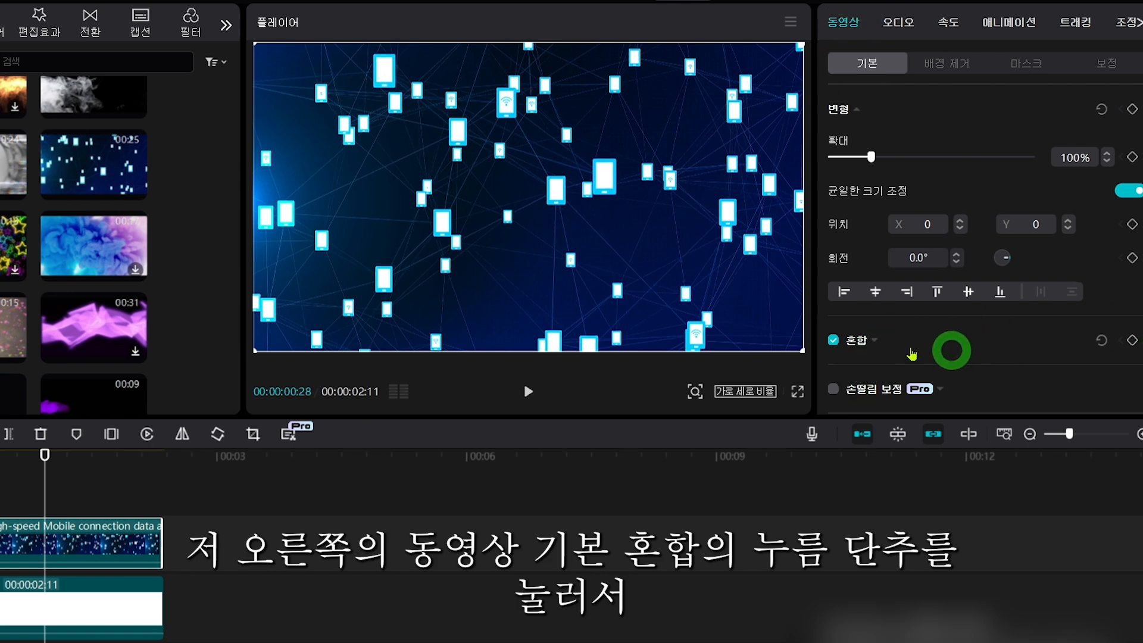
click(876, 340)
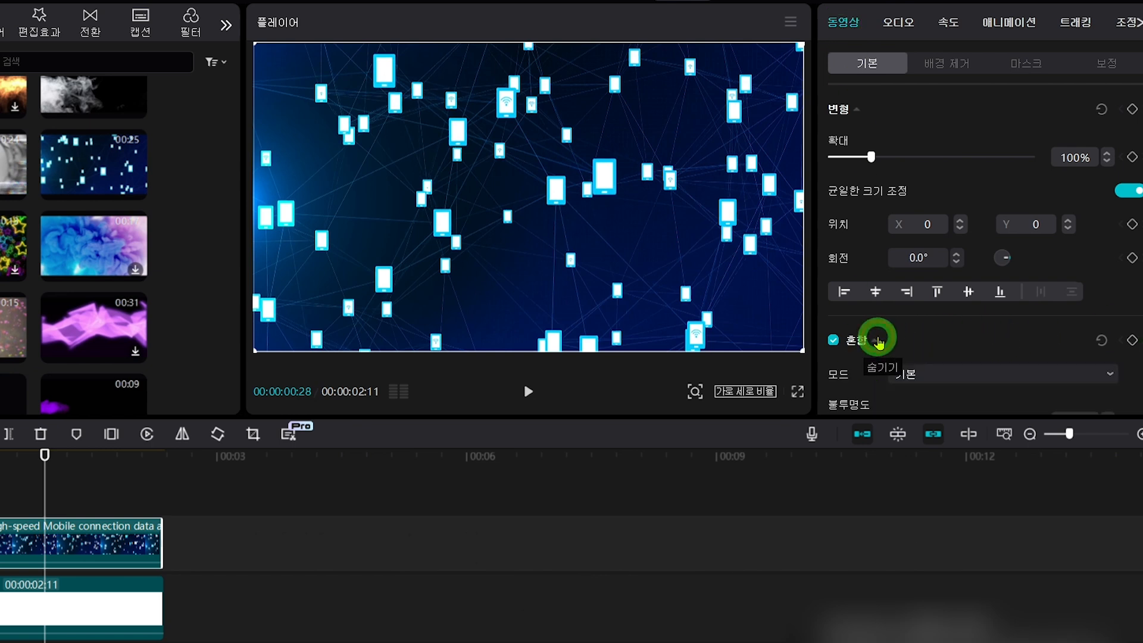
click(1110, 376)
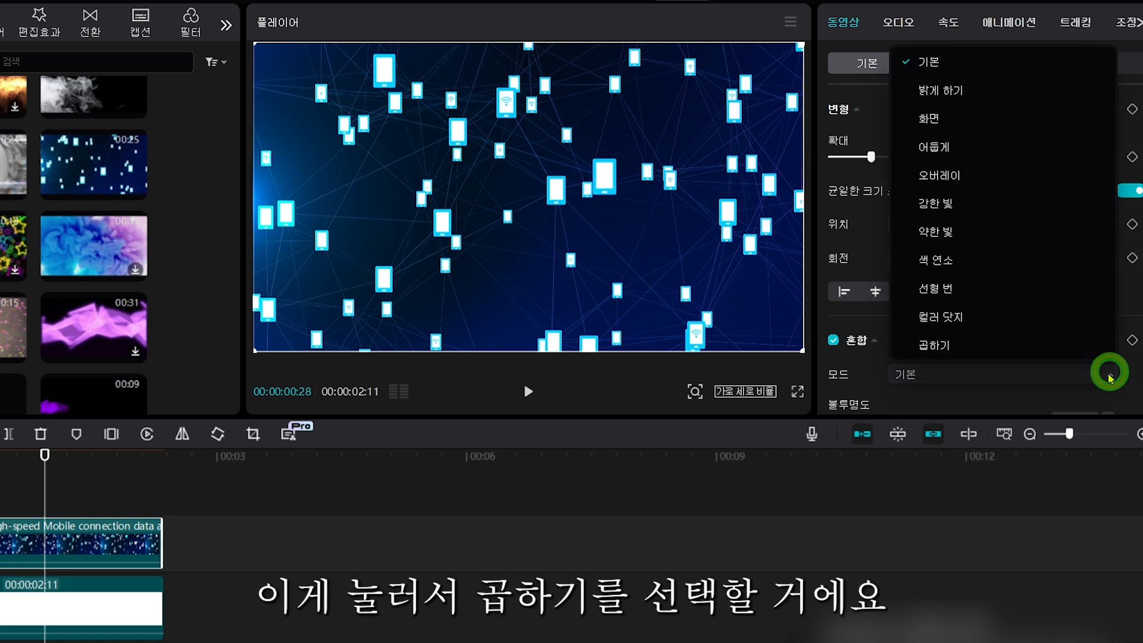
click(958, 349)
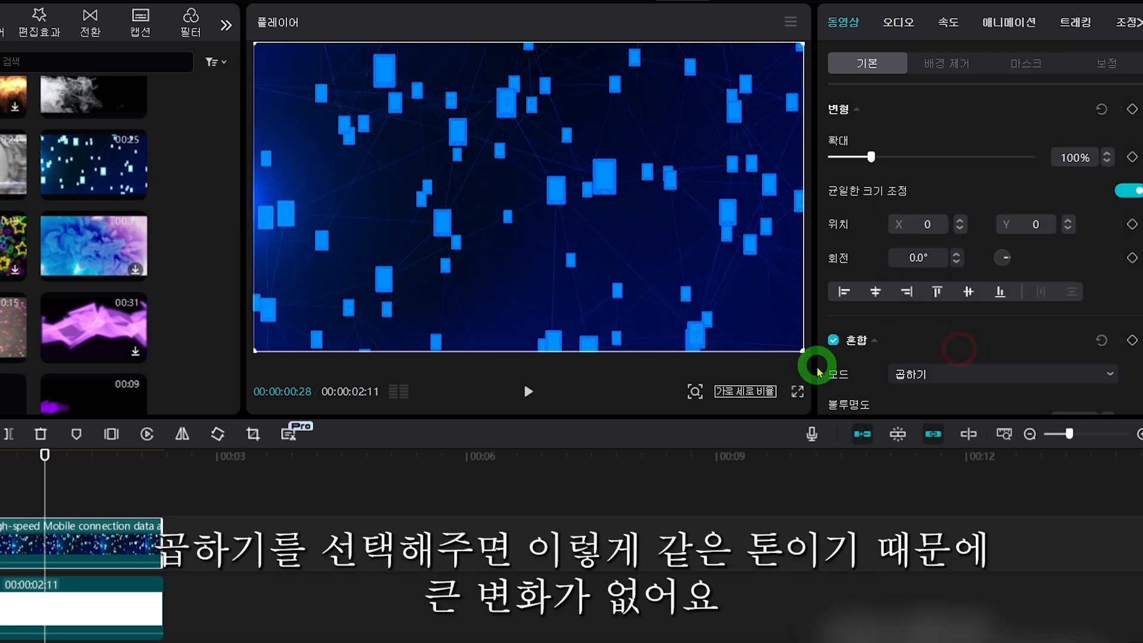
Step: Return the playhead to the start, hide the 5g background track, and change the white clip's canvas color to dark magenta
drag(40, 457, 0, 480)
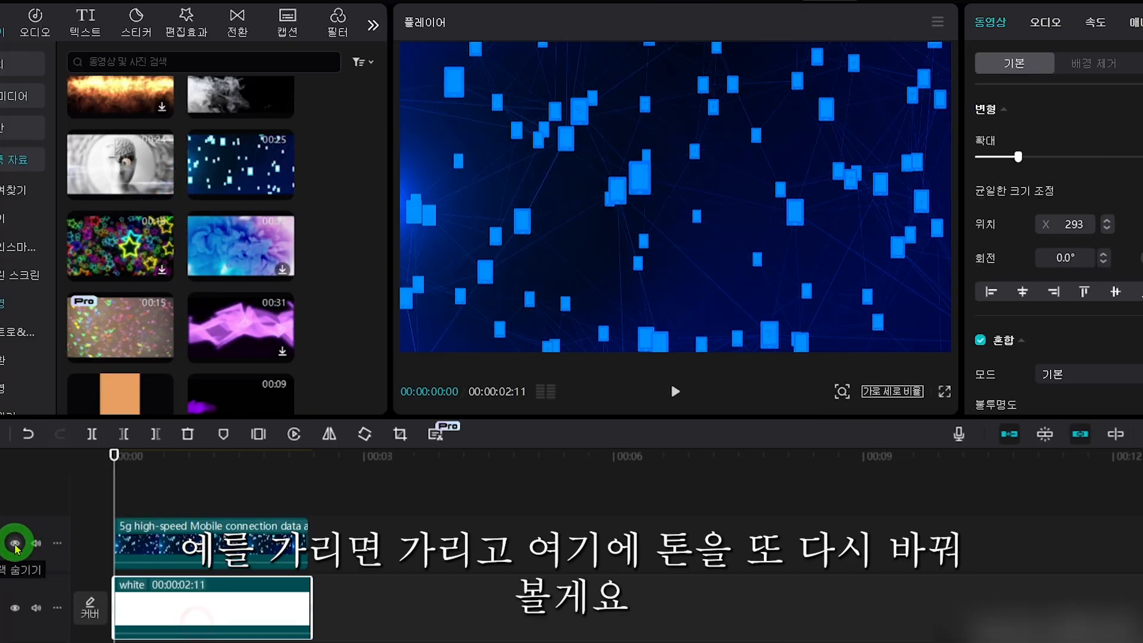
click(15, 543)
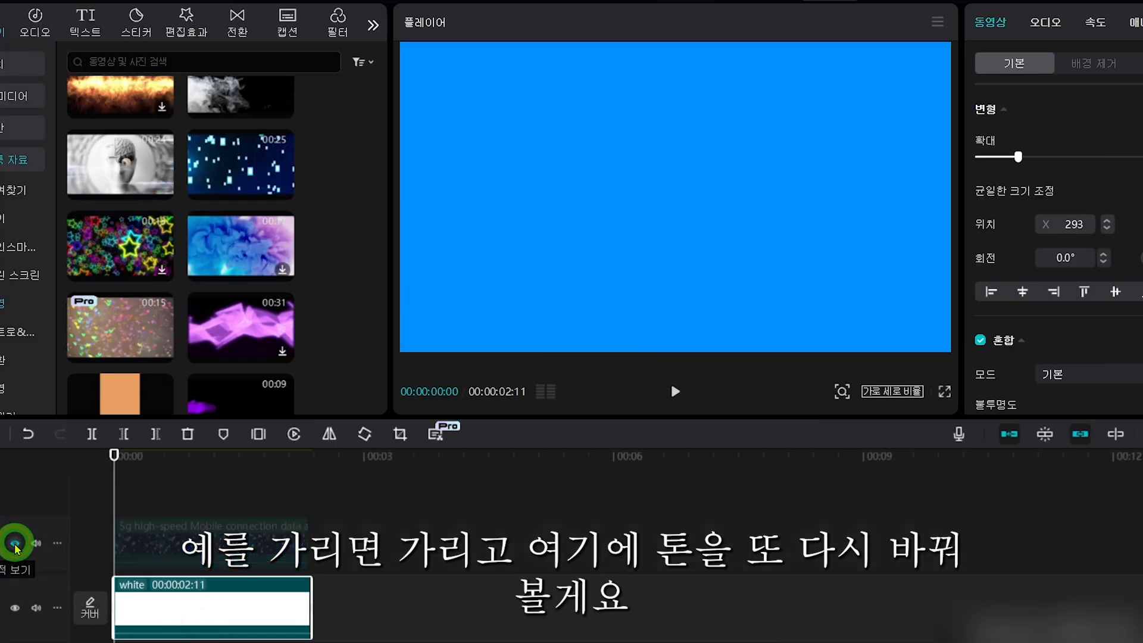
scroll(1079, 296, down, 10)
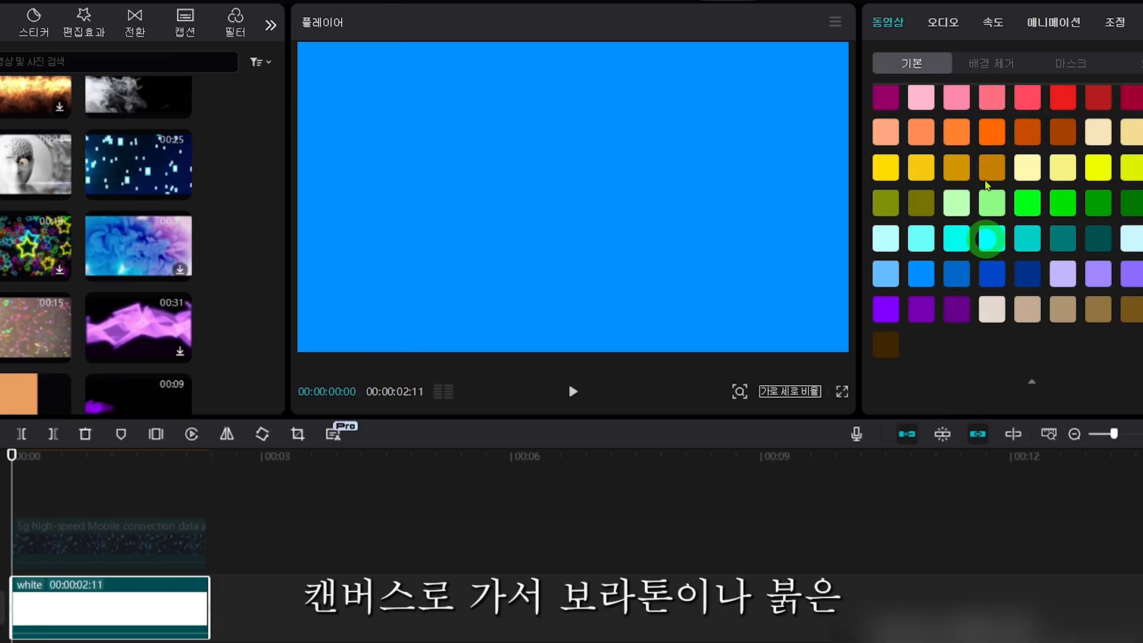
scroll(964, 229, up, 5)
scroll(953, 258, down, 5)
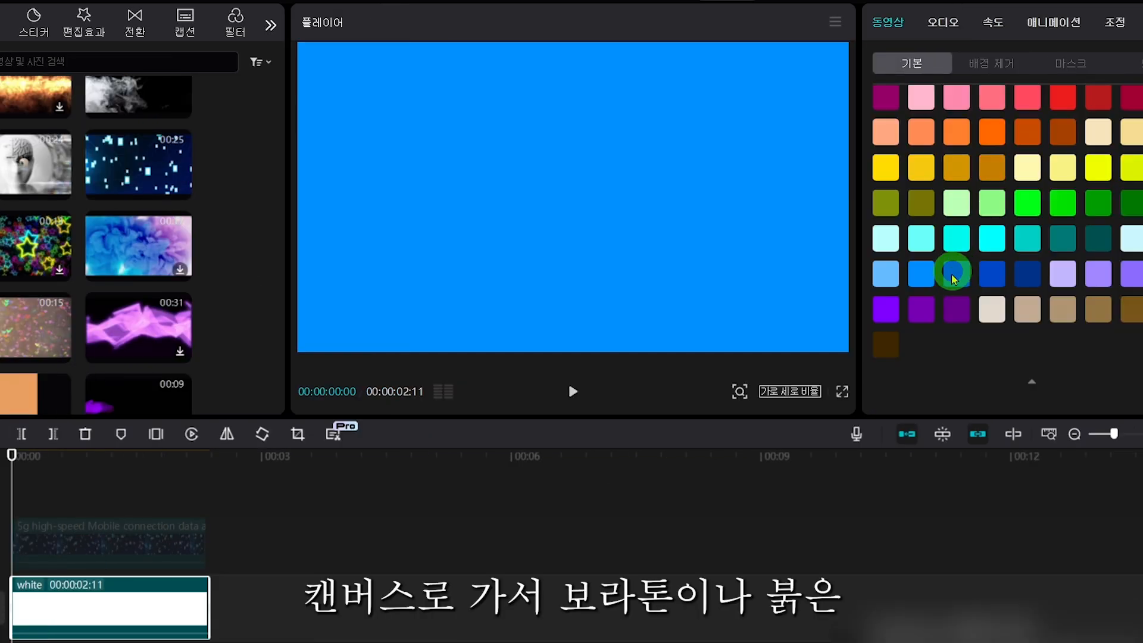
click(895, 104)
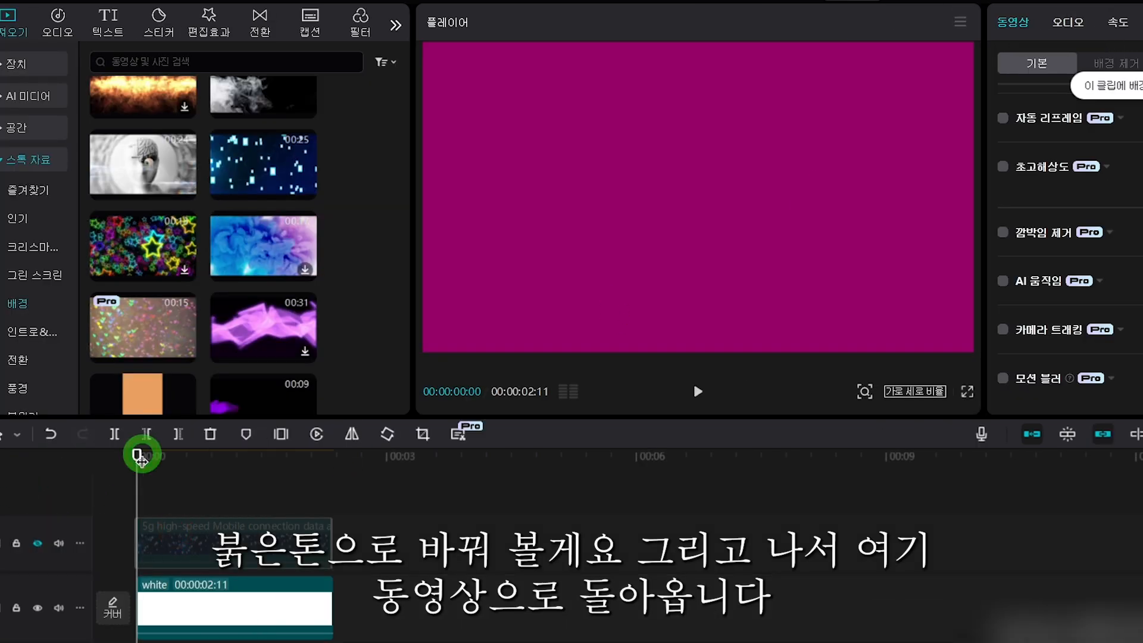
Step: Unhide the 5g background track over the magenta canvas
click(17, 455)
click(38, 538)
click(143, 456)
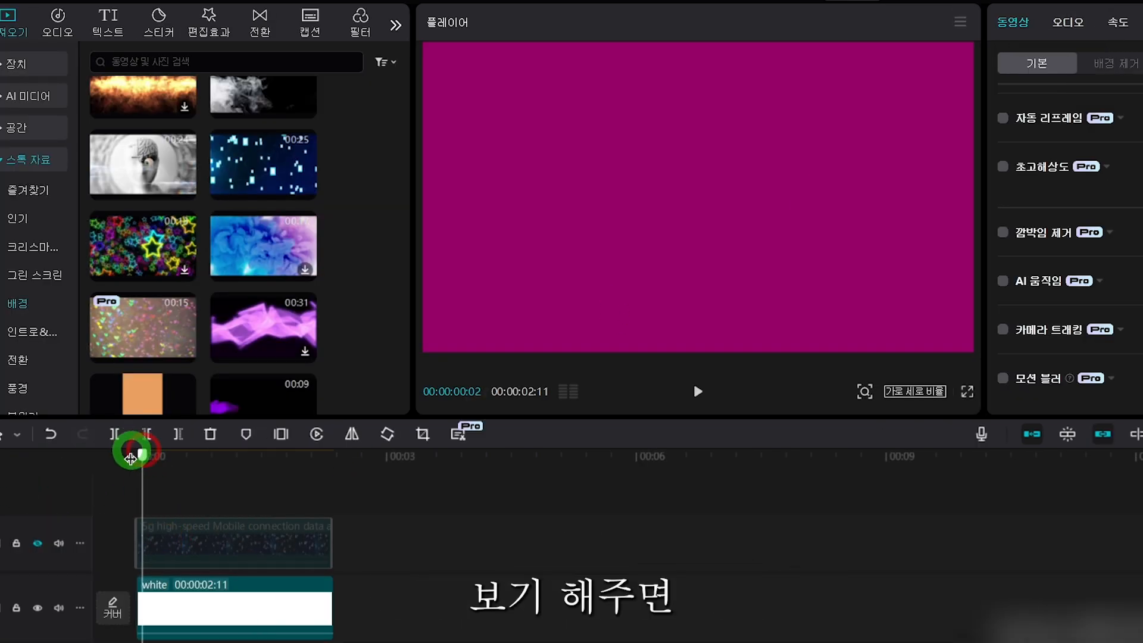
click(37, 542)
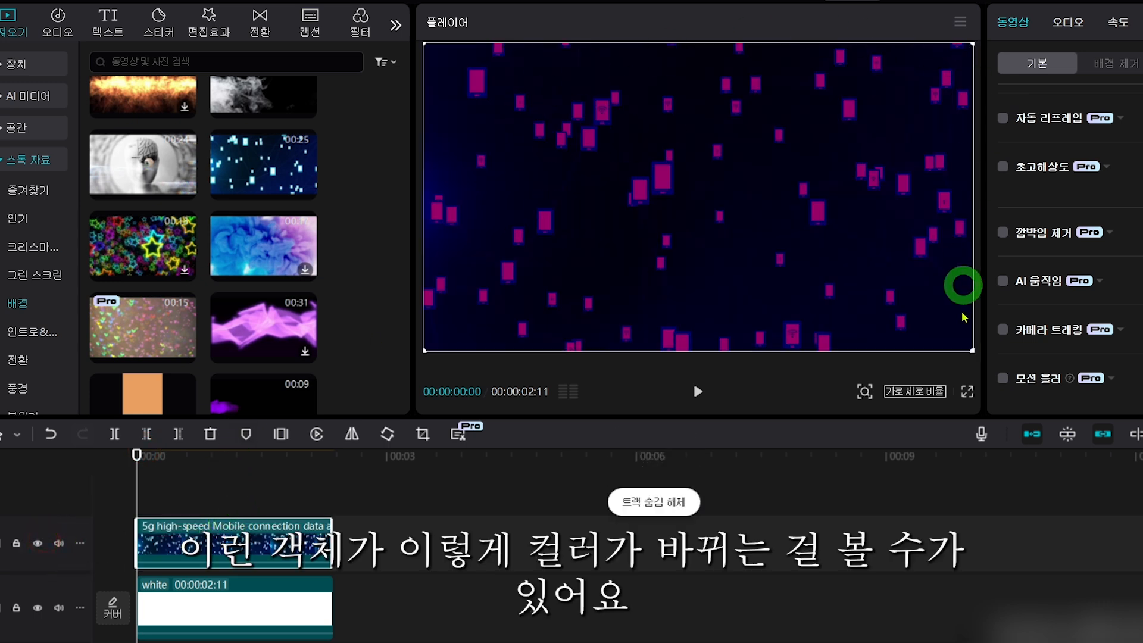
Step: Play the blended clips from the start to examine how the magenta canvas tints the floating objects
click(362, 459)
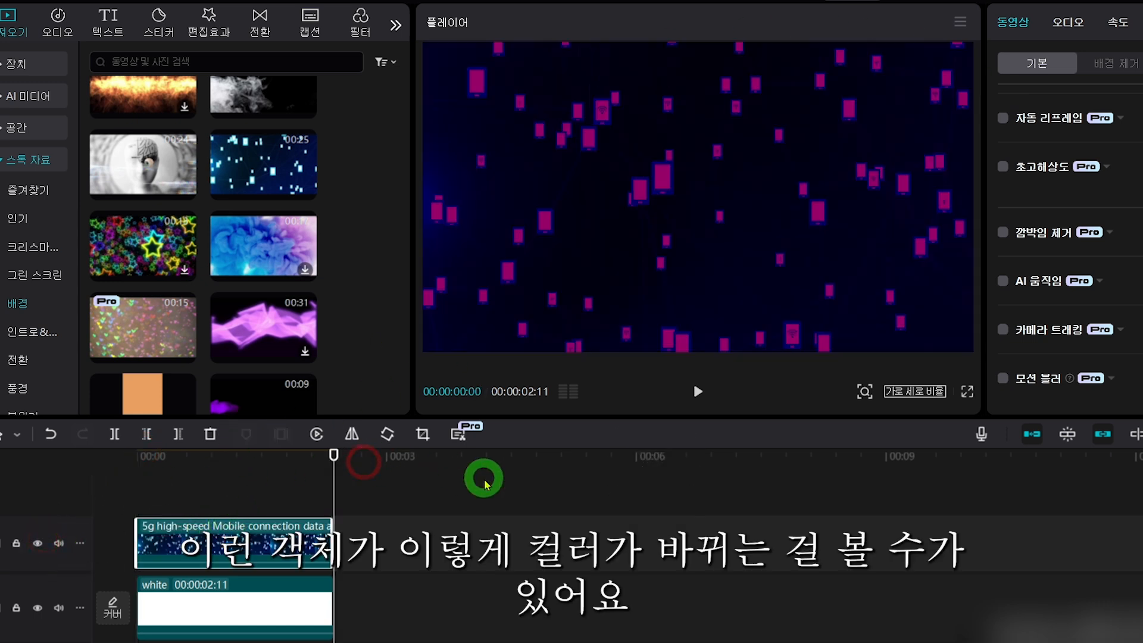
click(141, 455)
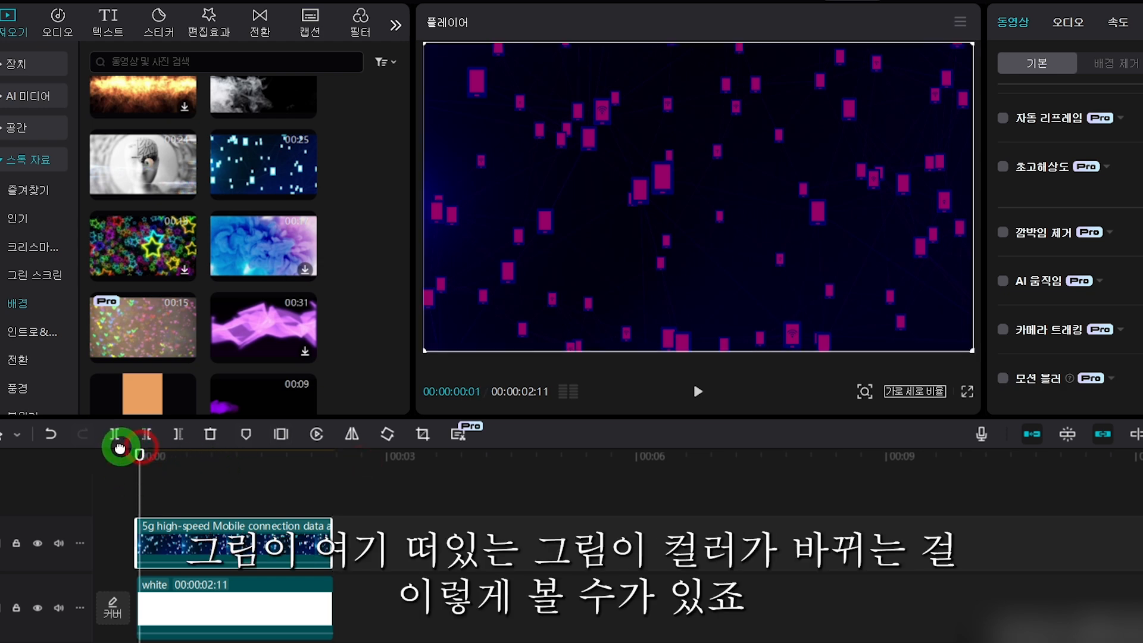
key(space)
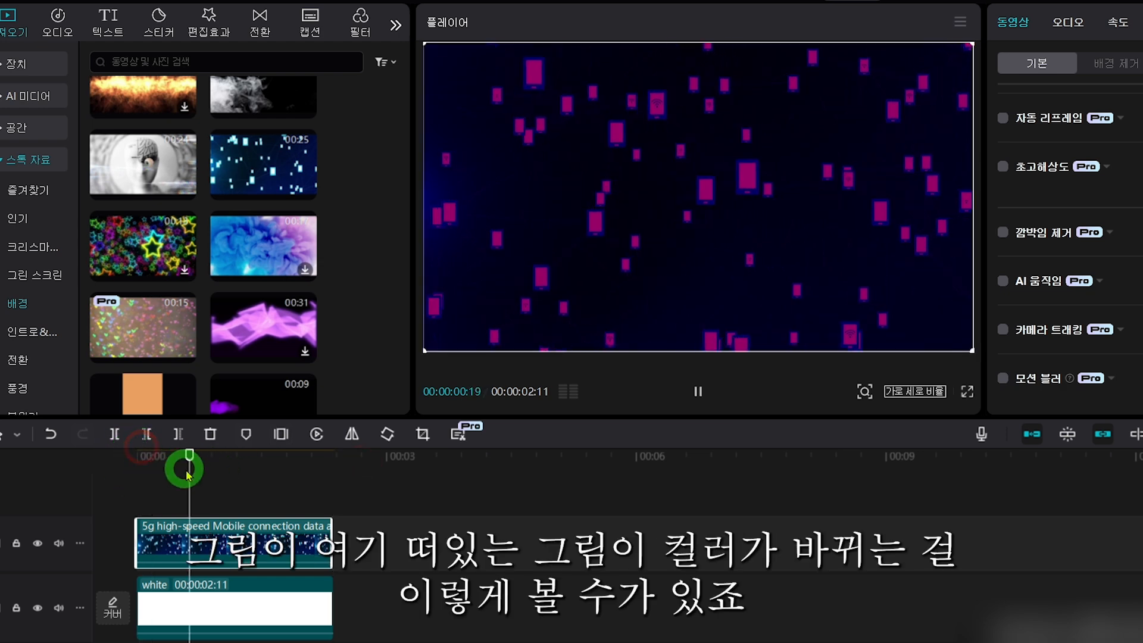
Step: Replace the 5g clip on the upper track with the World news digital blue background clip from the 배경 stock category
scroll(185, 286, down, 3)
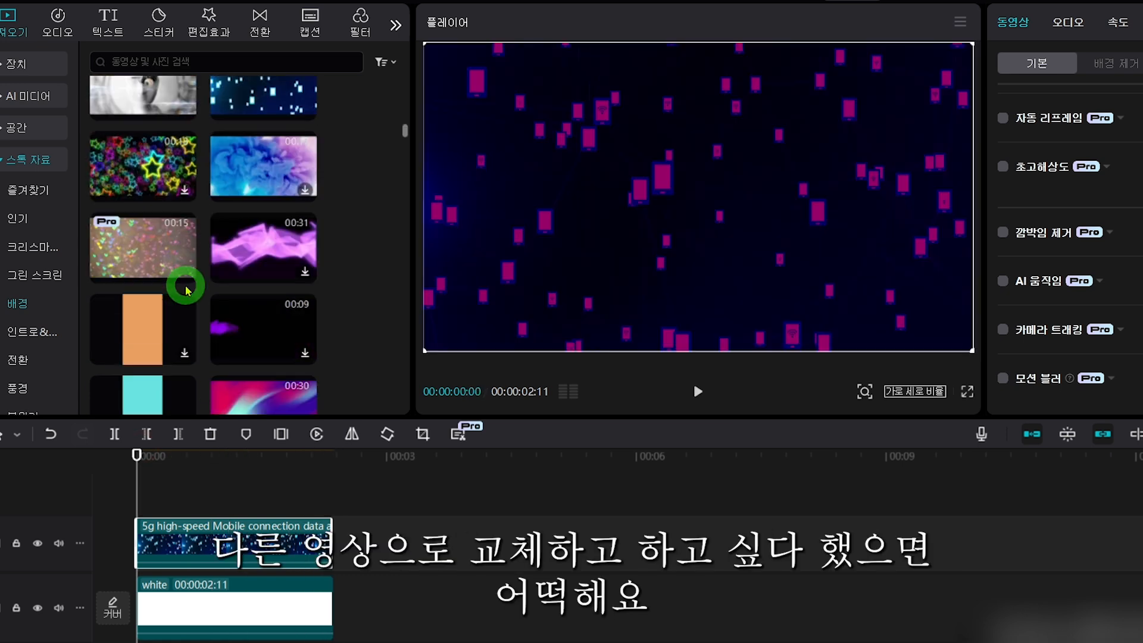
scroll(186, 290, down, 3)
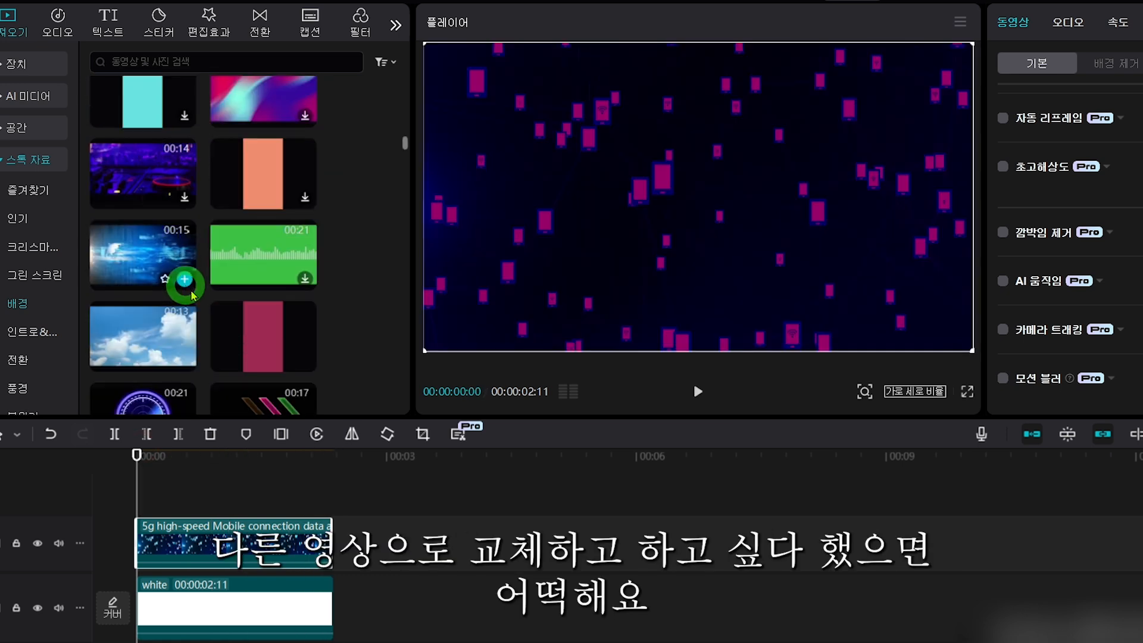
click(119, 253)
drag(115, 260, 141, 533)
click(695, 458)
click(732, 497)
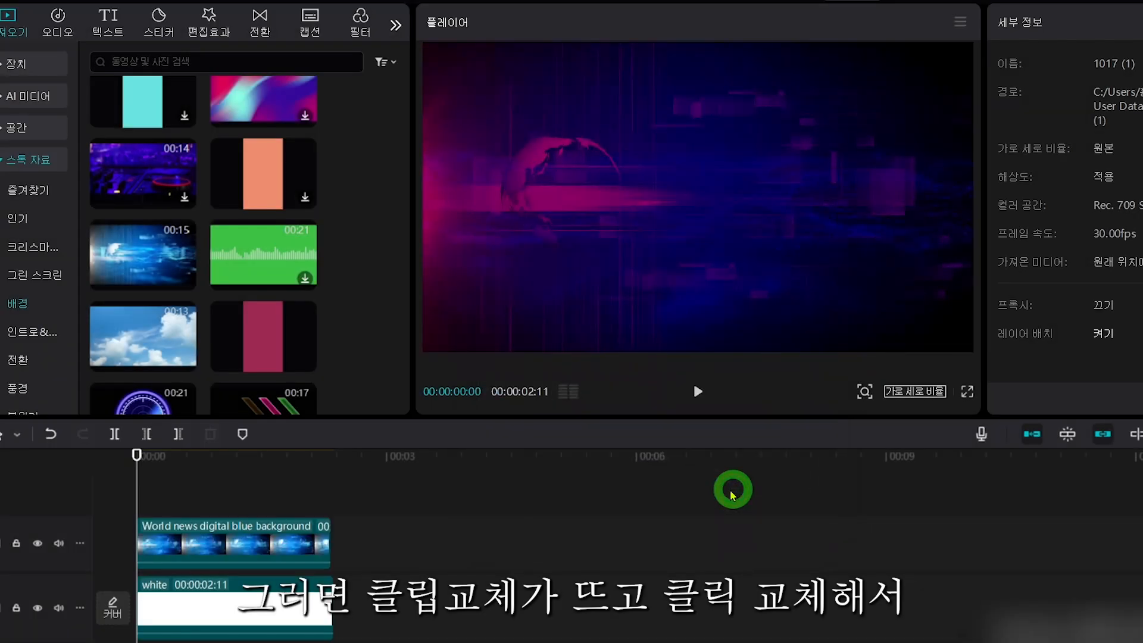
Step: Play the replaced World news background from the start to check how it blends with the canvas color
click(136, 484)
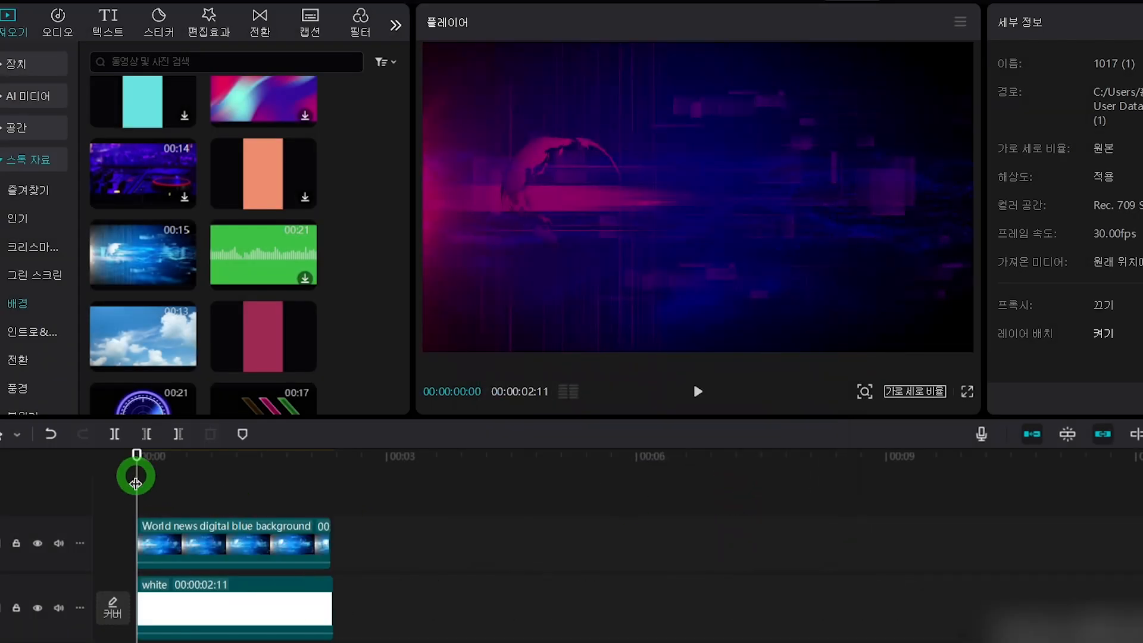
click(570, 527)
key(space)
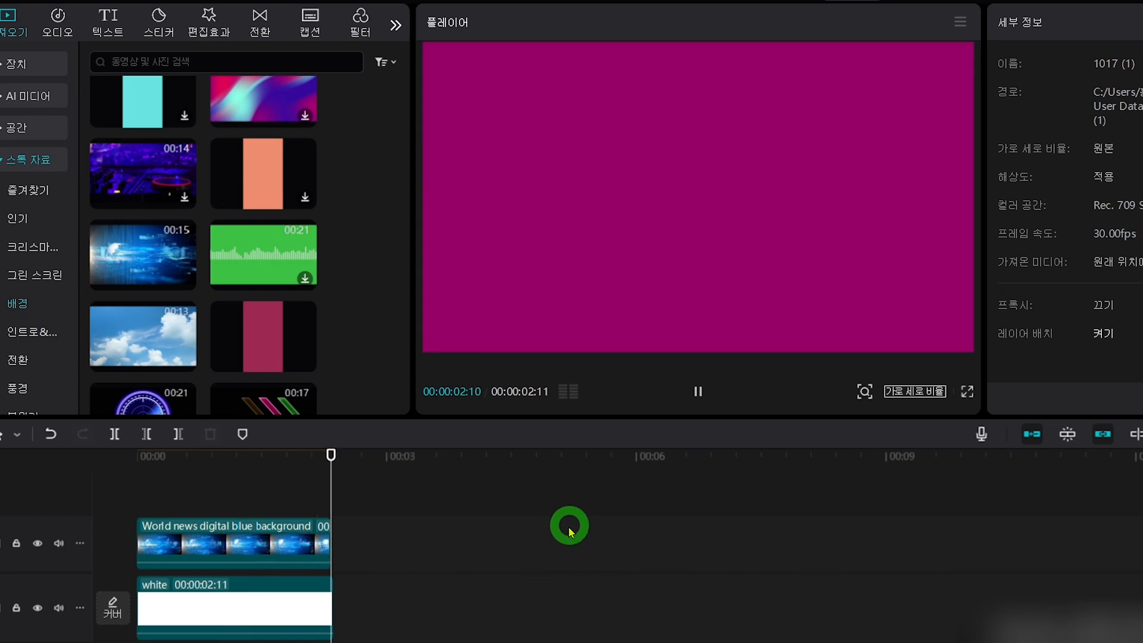
Step: Add a 기본 텍스트 clip at 00:00:00:10 reading "Are", placed above the globe near the frame's upper-left corner
click(140, 457)
drag(140, 463, 165, 456)
click(108, 22)
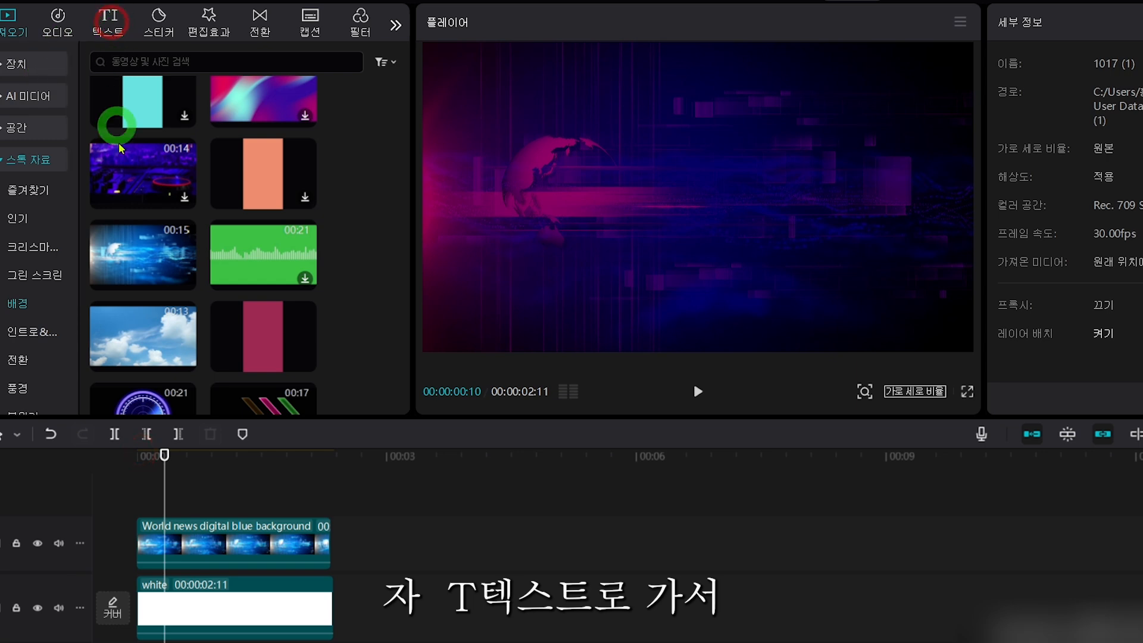
click(109, 23)
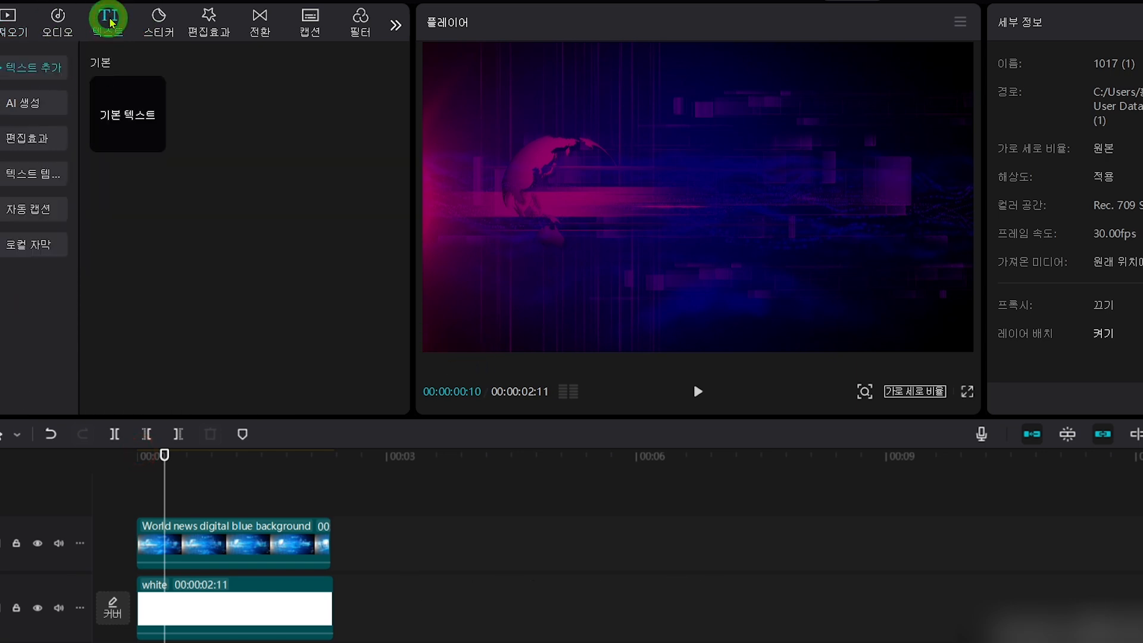
mouse_move(107, 100)
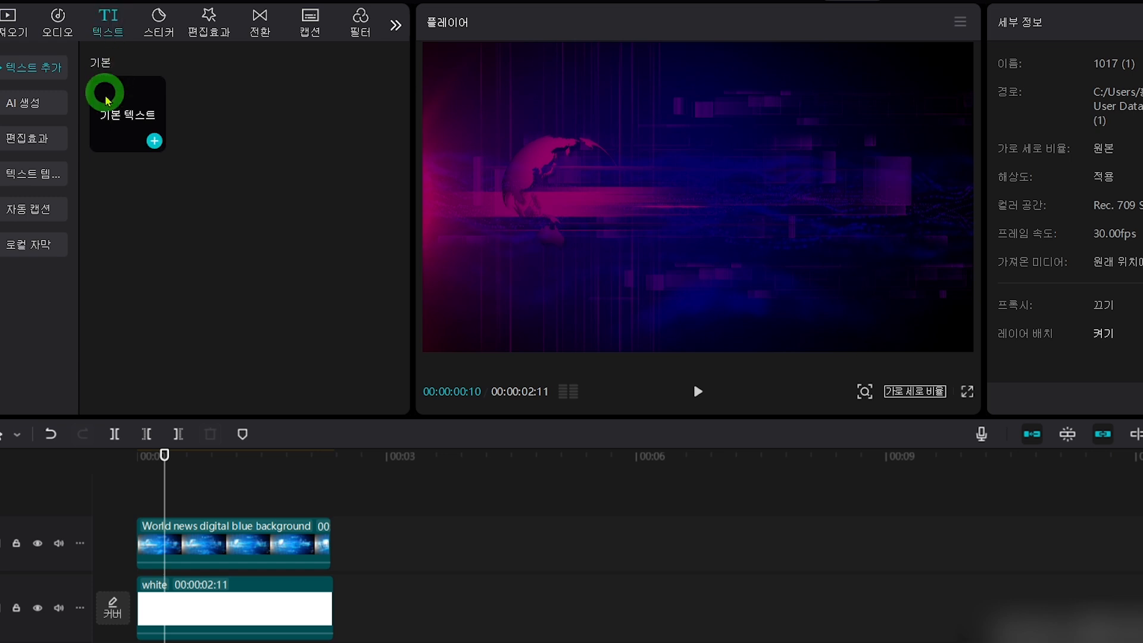
click(153, 141)
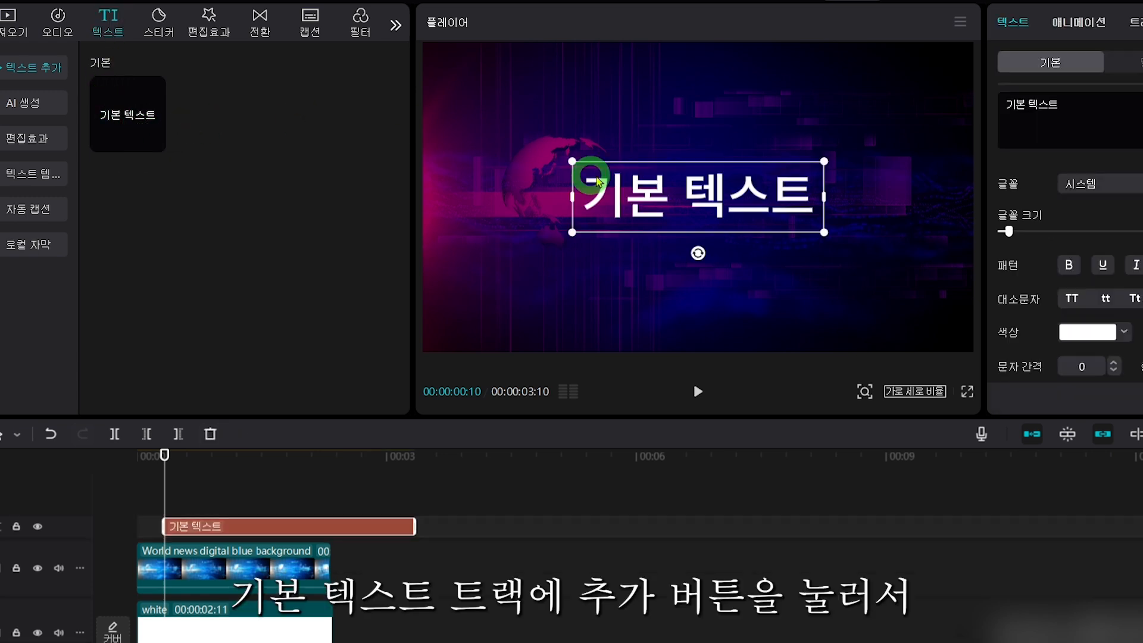
drag(947, 109, 790, 102)
text(Are)
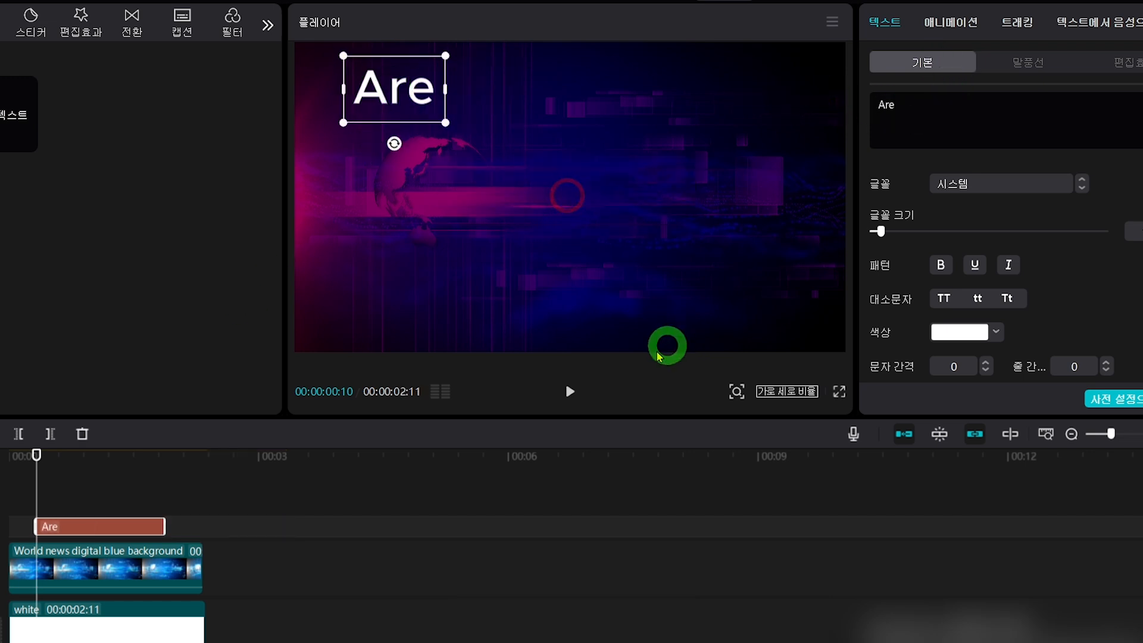
Step: Set the font of the "Are" text to AvenirNext and scale the text down slightly
click(997, 181)
click(999, 416)
drag(446, 120, 428, 100)
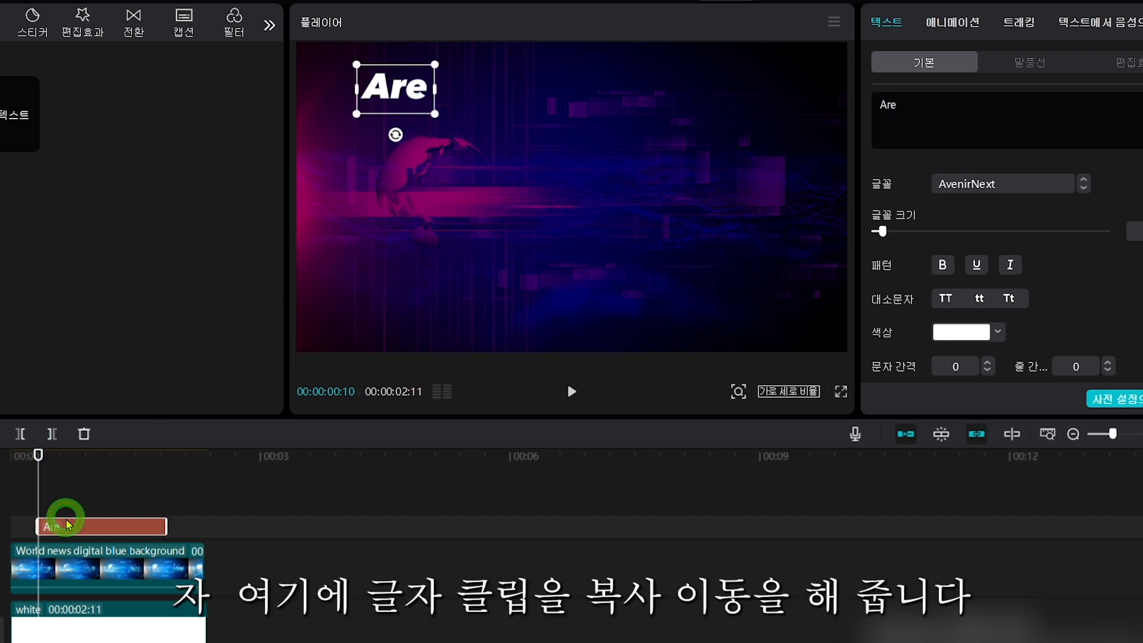
Step: Duplicate the "Are" text clip onto a new track above, starting slightly later than the original
drag(67, 524, 91, 504)
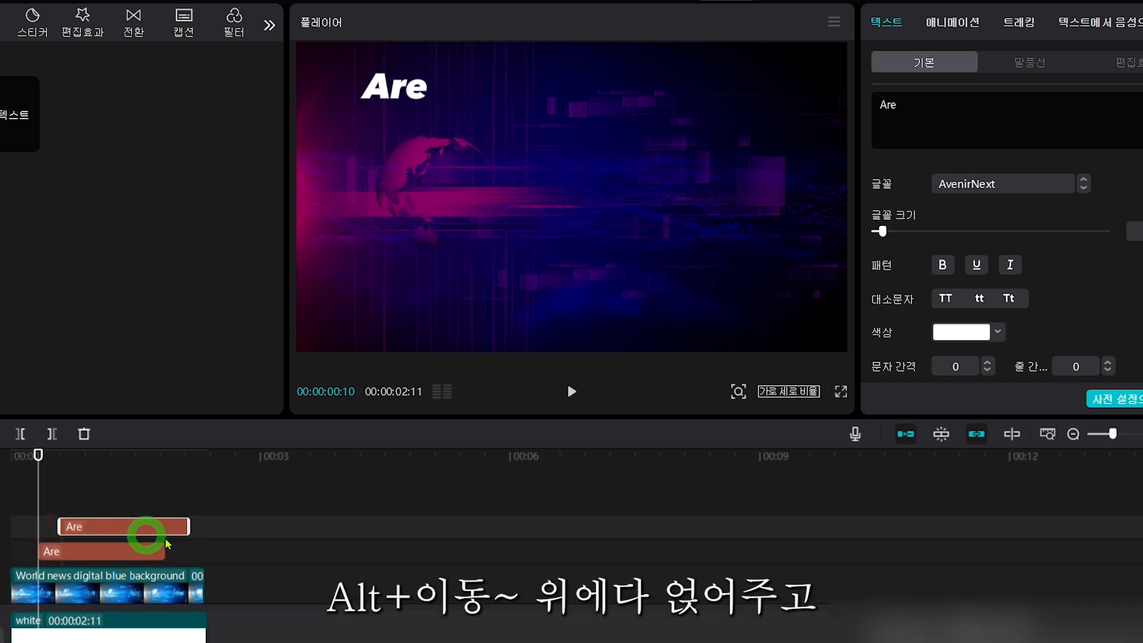
Step: Move the duplicated "Are" text diagonally below and right of the original and change its wording to "you"
drag(25, 447, 63, 465)
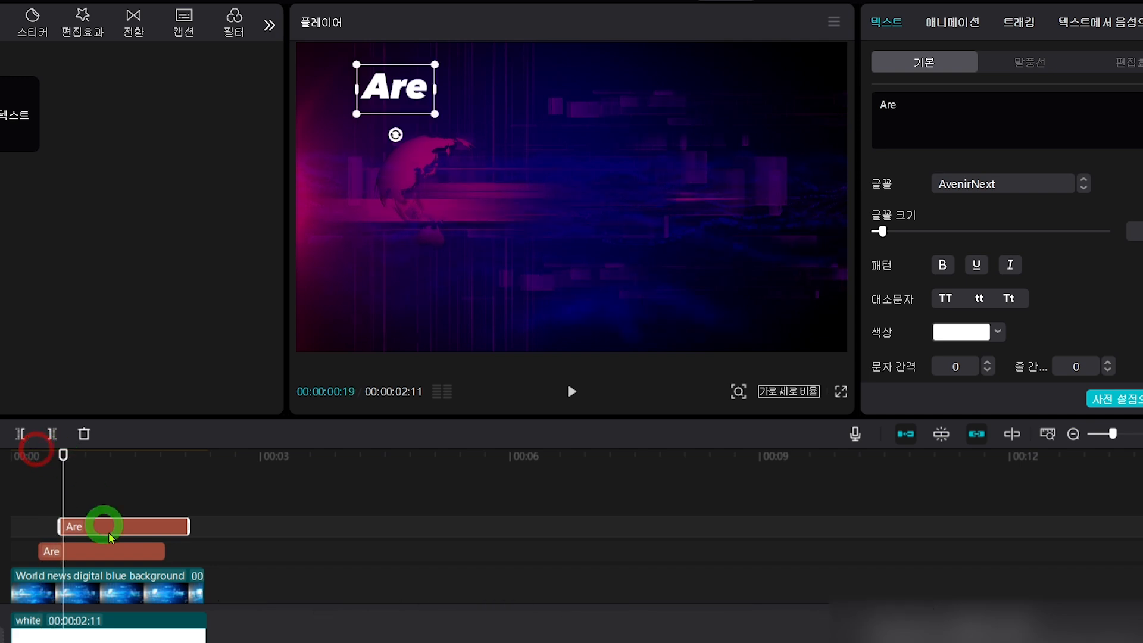
drag(400, 90, 451, 137)
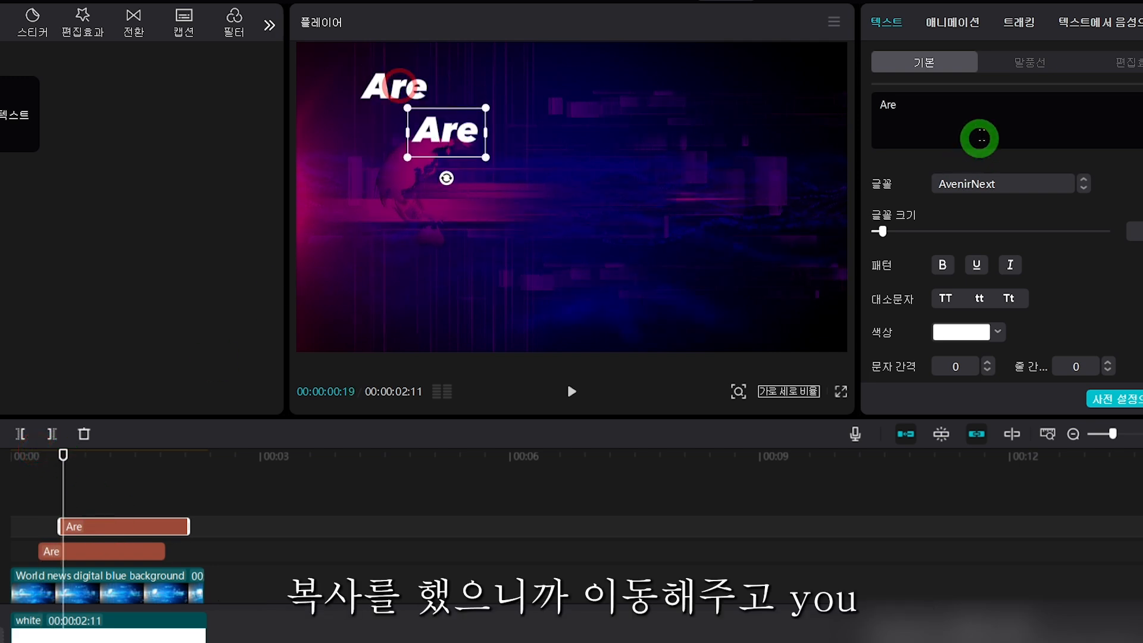
double_click(898, 106)
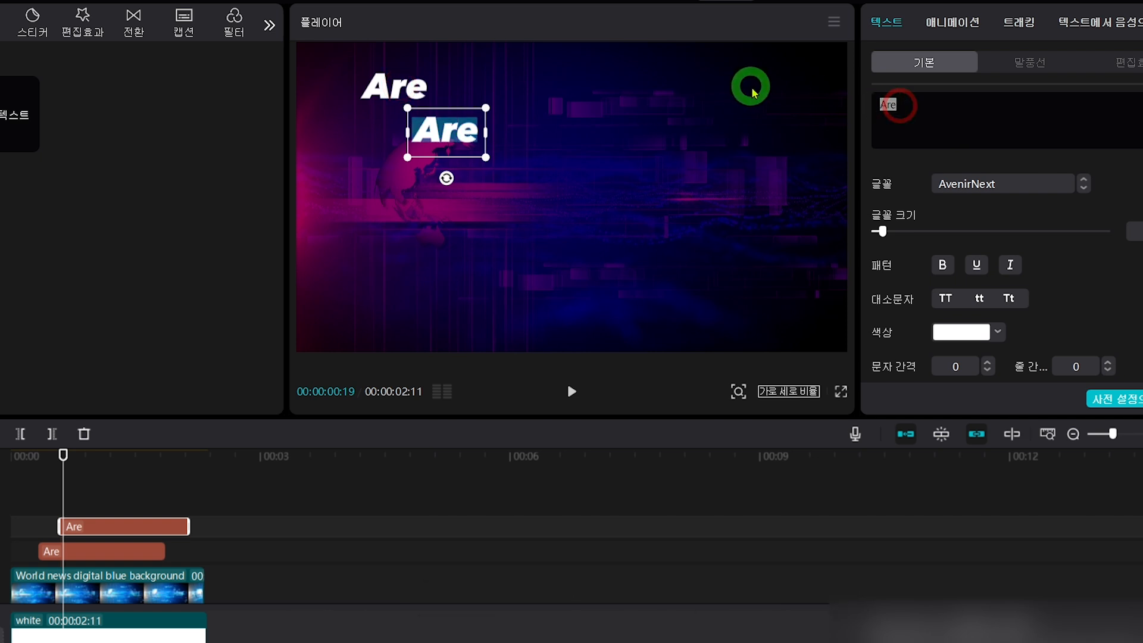
text(y)
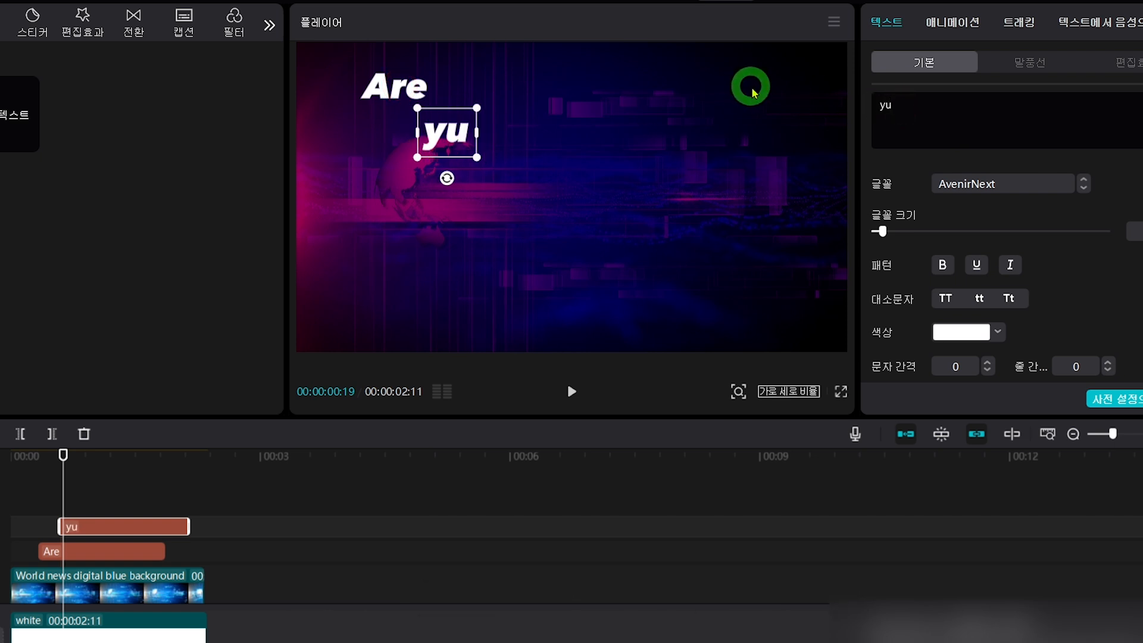
text(ou)
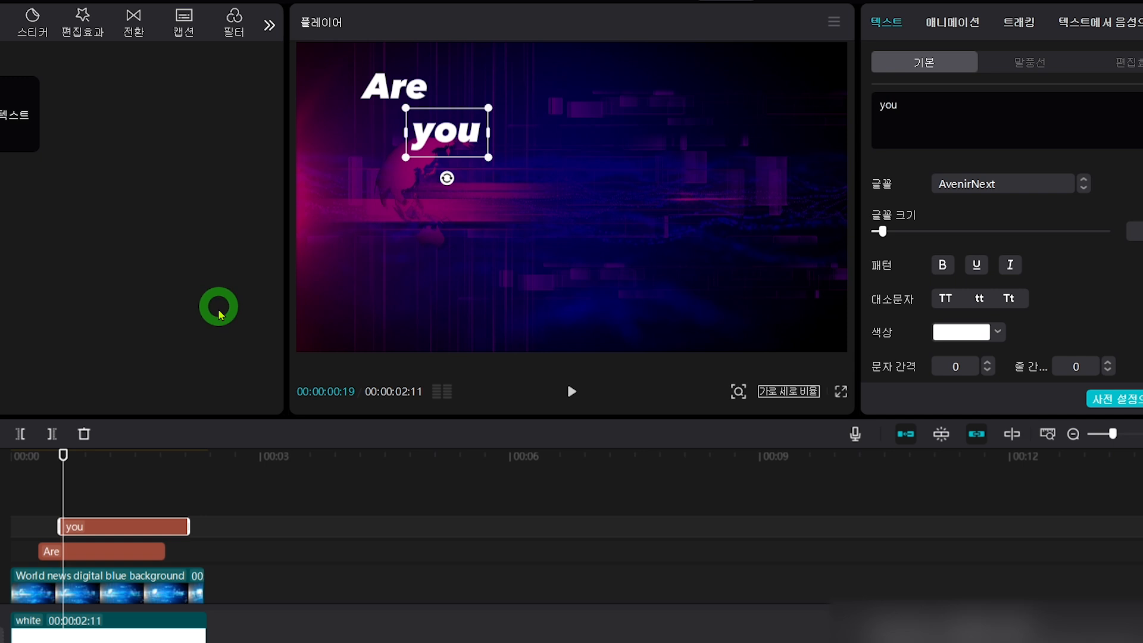
Step: Duplicate the "you" clip onto a new track, starting slightly later, and make the copy read "ready?", placed diagonally below "you"
drag(153, 530, 177, 509)
drag(63, 455, 91, 460)
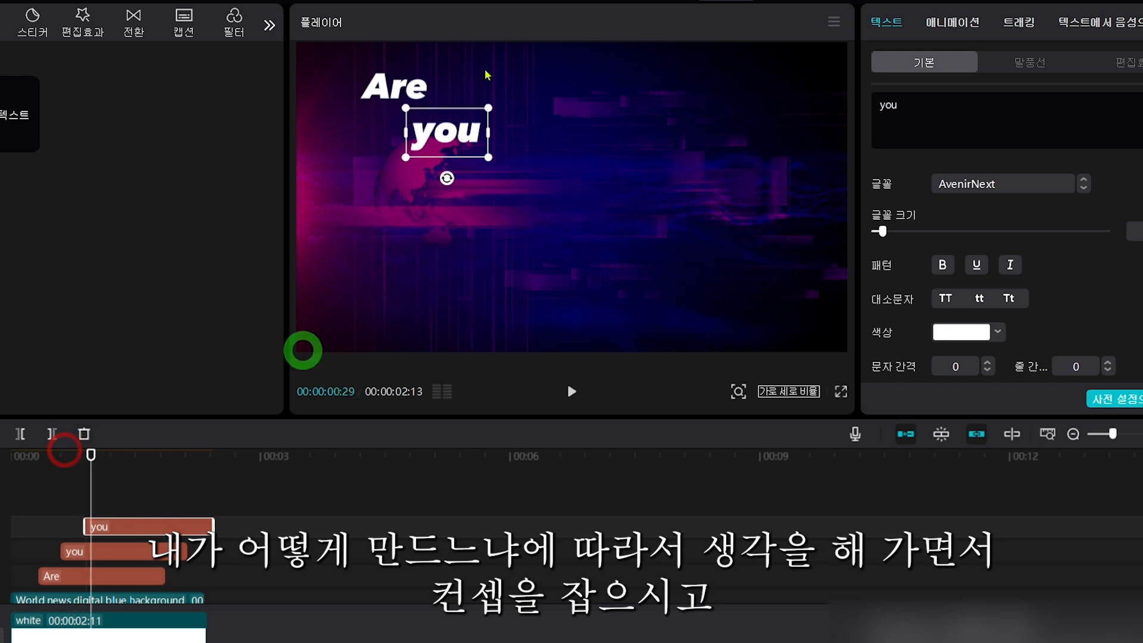
drag(447, 137, 504, 170)
click(929, 106)
double_click(929, 106)
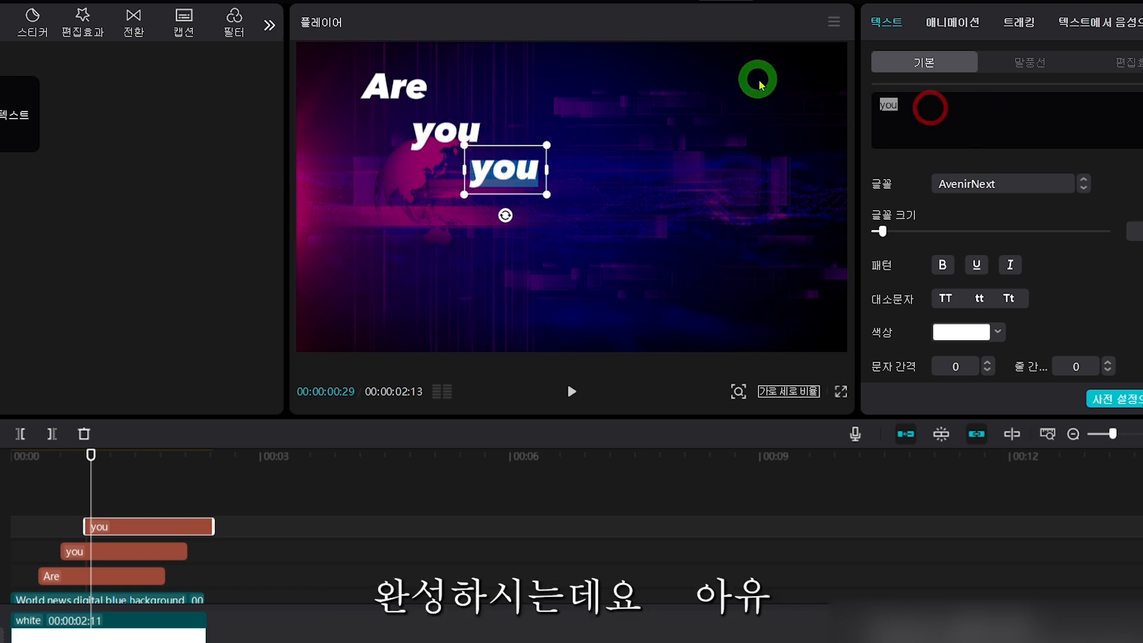
key(BackSpace)
text(r)
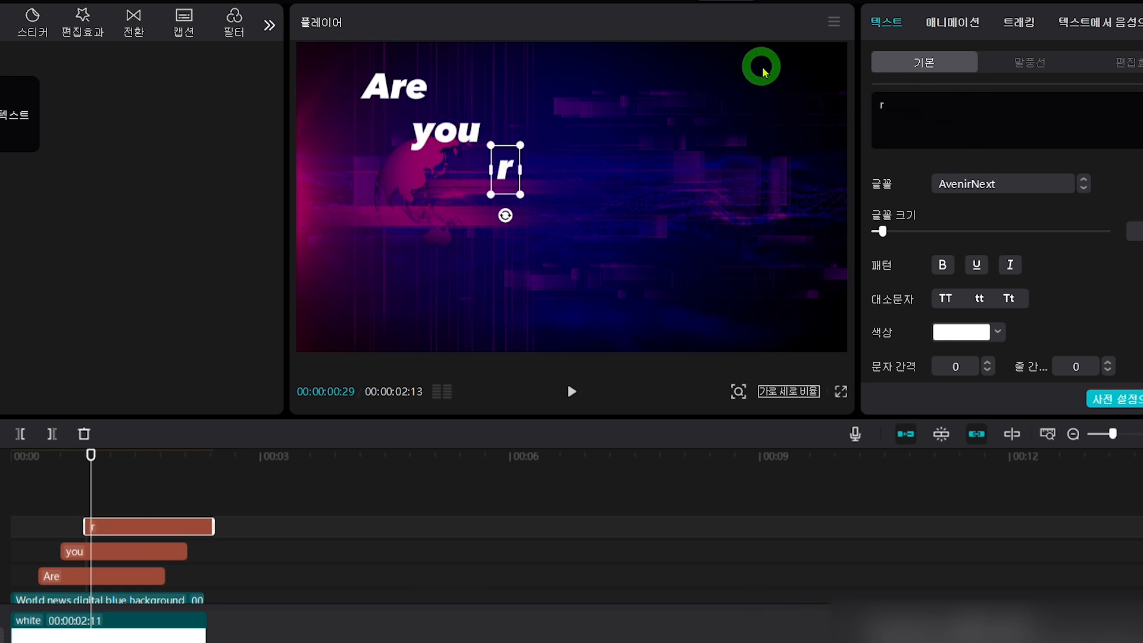
text(eady)
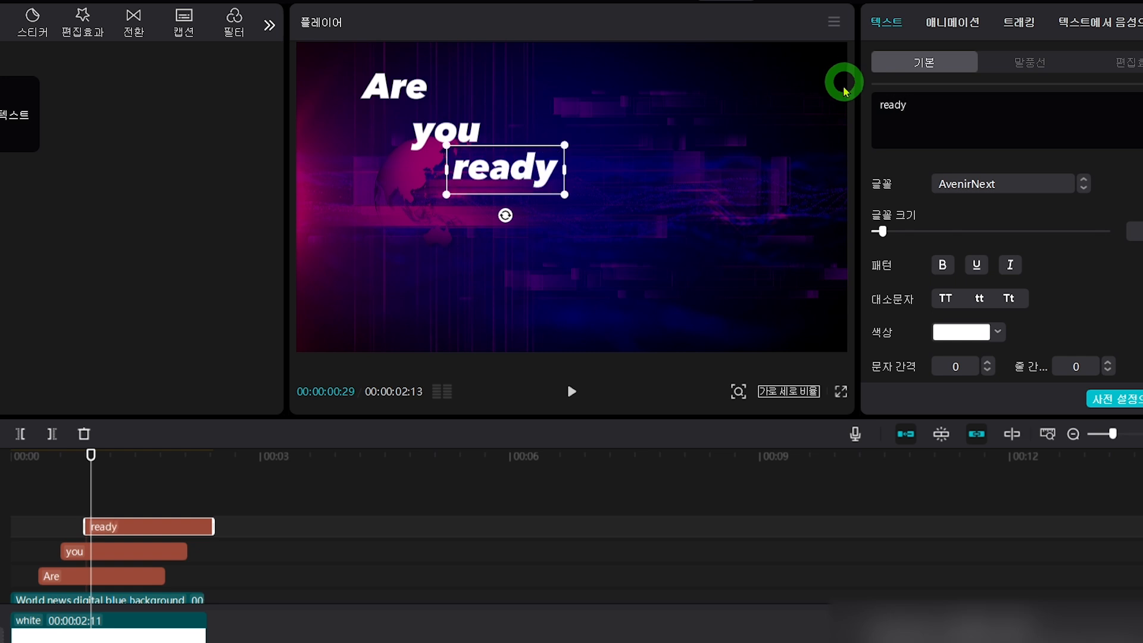
text(?)
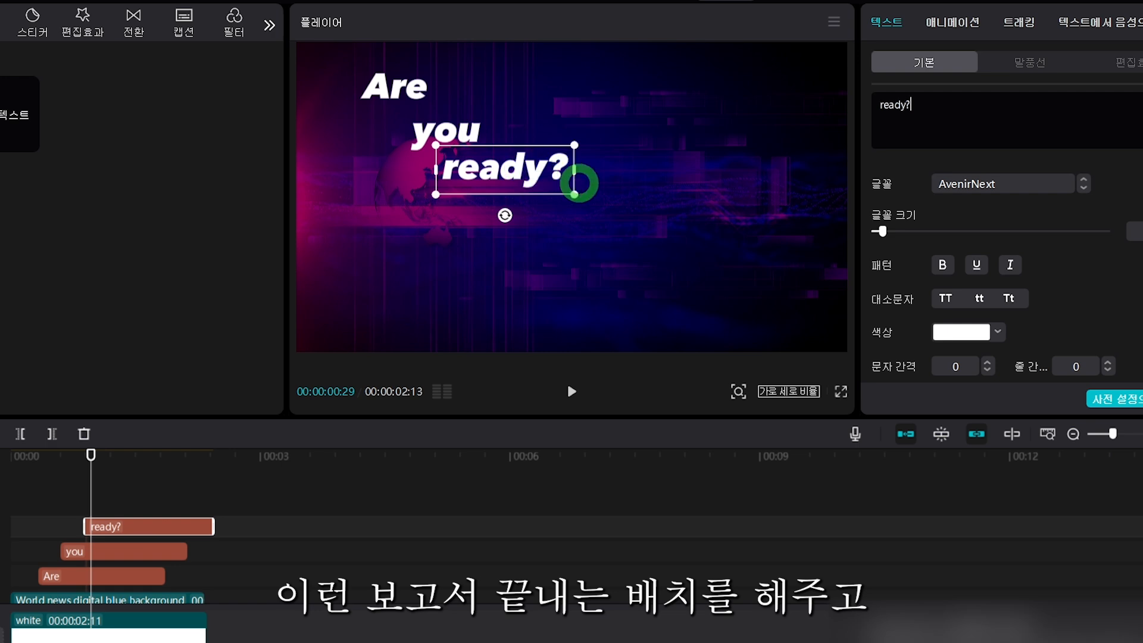
Step: Reposition the "you" and "ready?" texts in the frame to form a tighter diagonal staircase under "Are"
drag(501, 168, 517, 174)
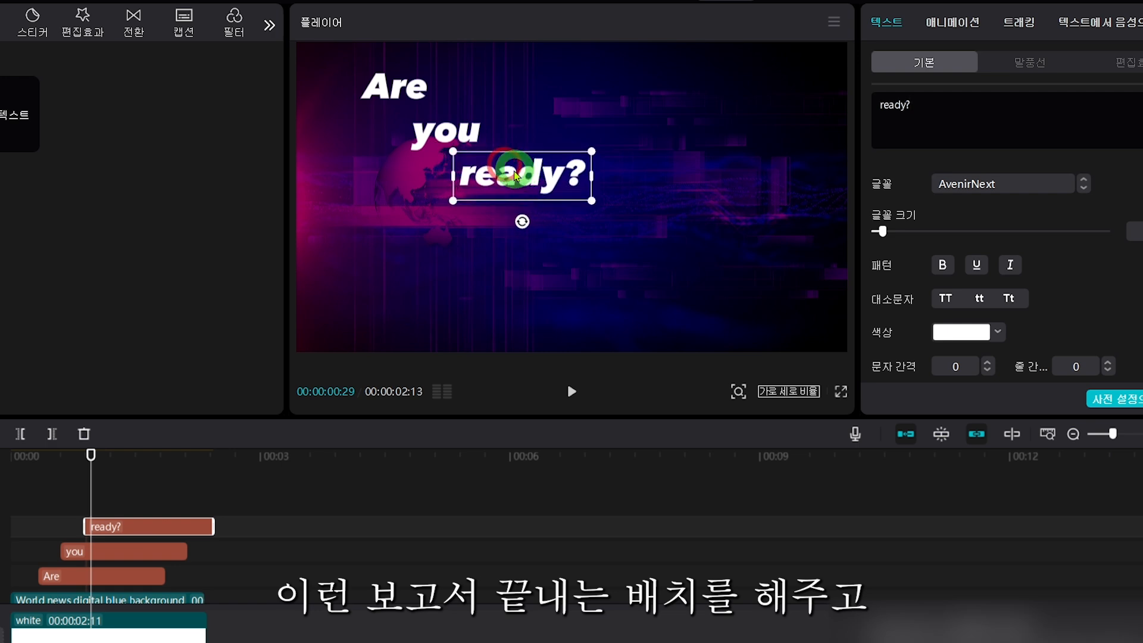
click(432, 133)
drag(432, 133, 445, 123)
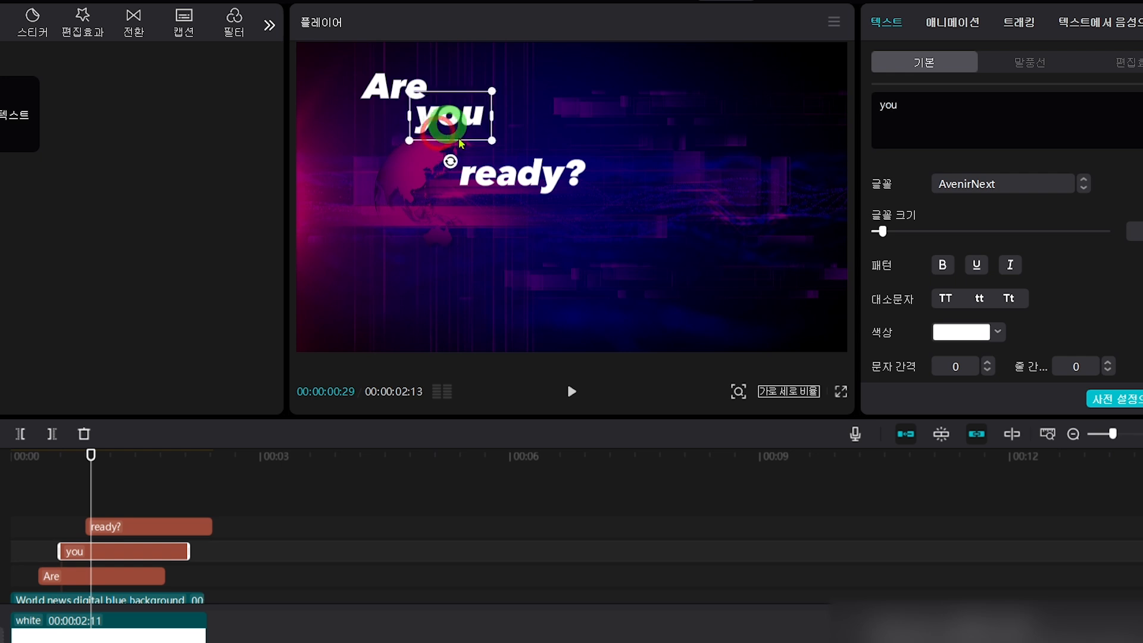
drag(511, 174, 523, 147)
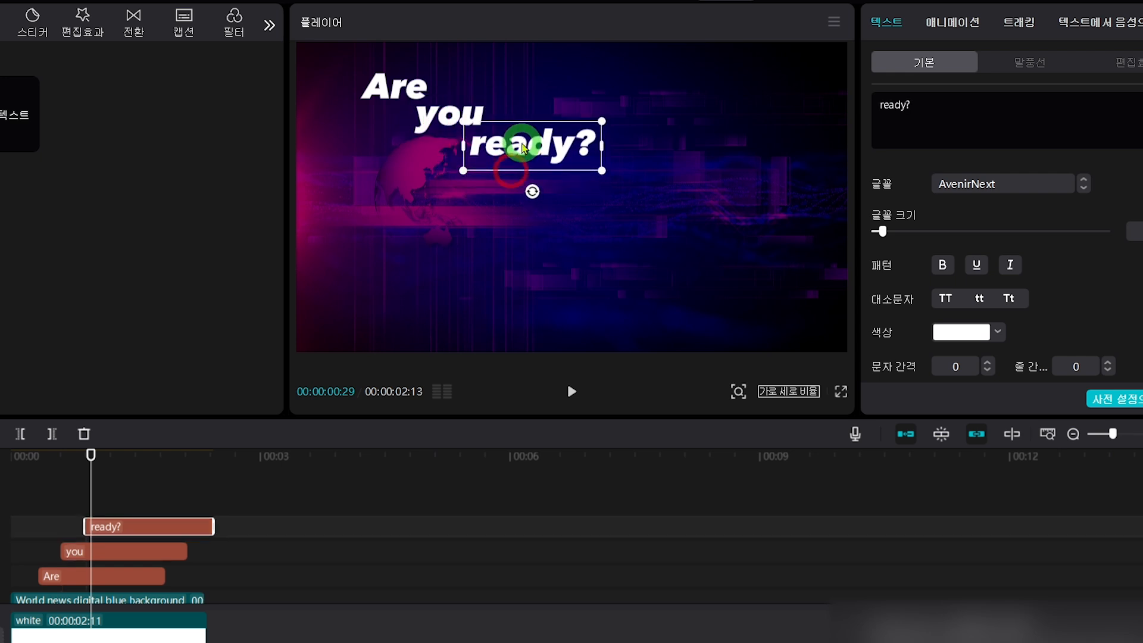
Step: Extend the three text clips to the end of the World news background and play the intro from the start
click(159, 572)
drag(171, 573, 198, 524)
click(192, 455)
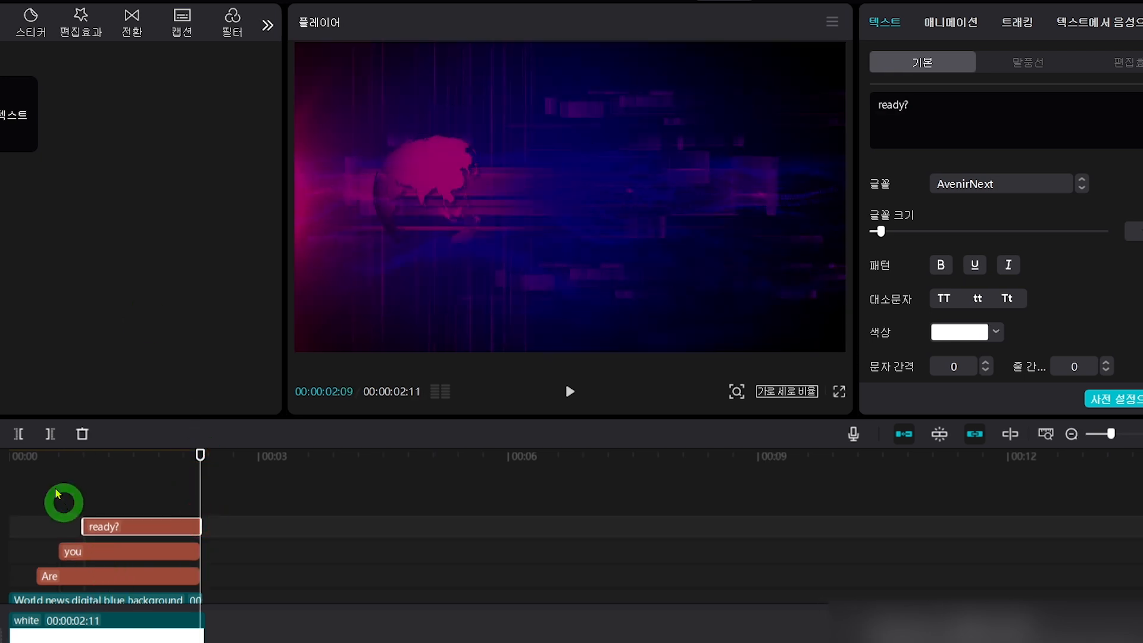
click(11, 457)
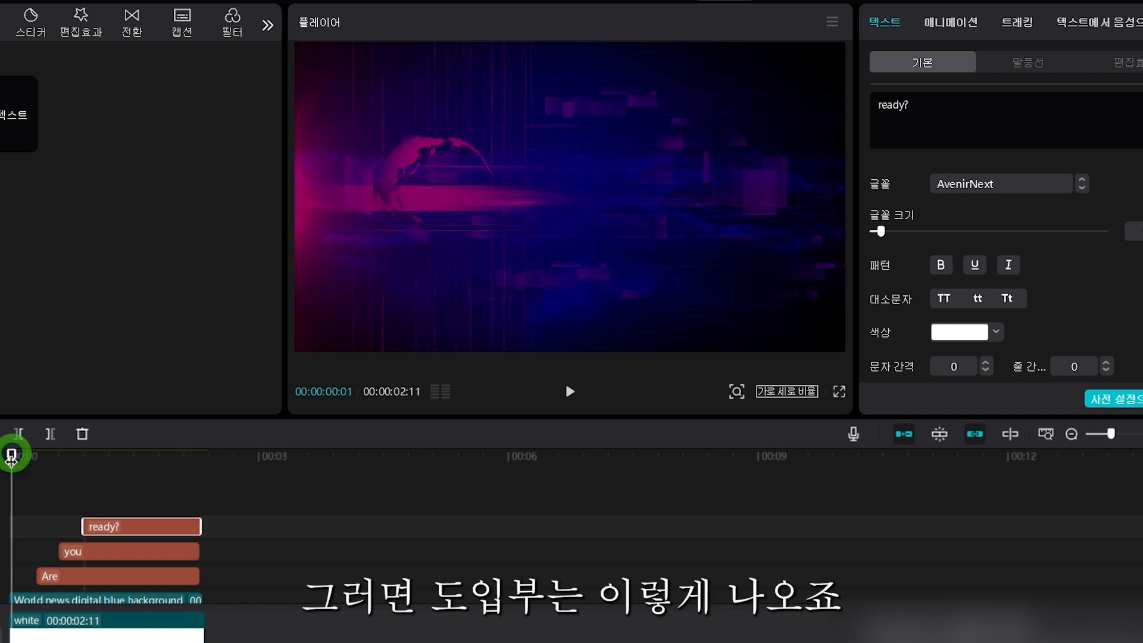
key(space)
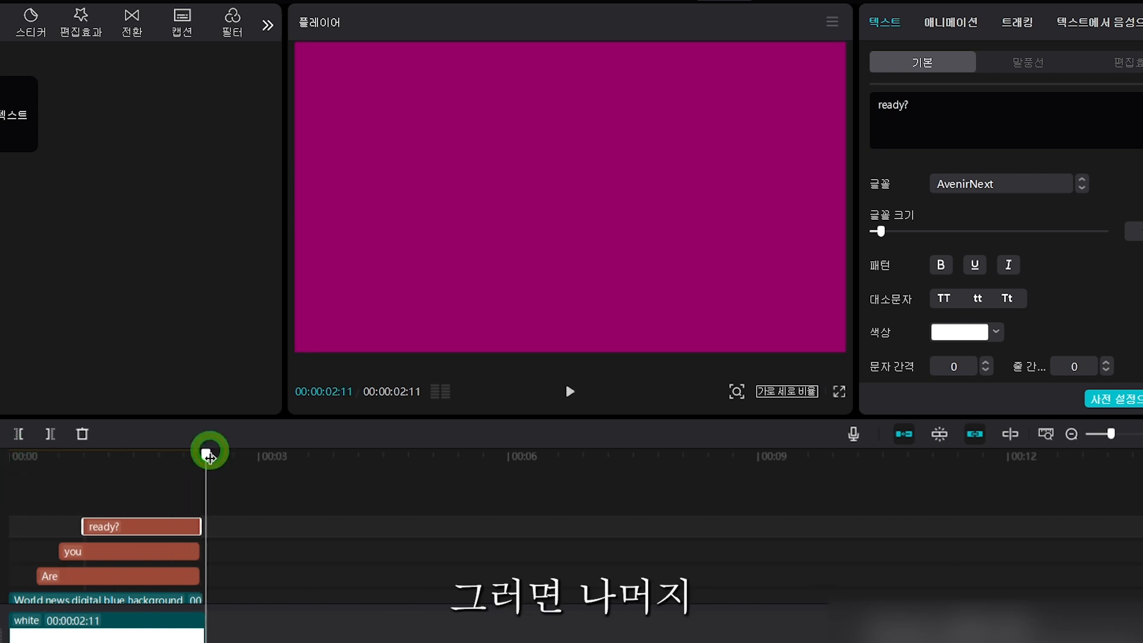
Step: Fine-tune the ends of the "Are", "you" and "ready?" clips to finish together with the white clip
click(203, 575)
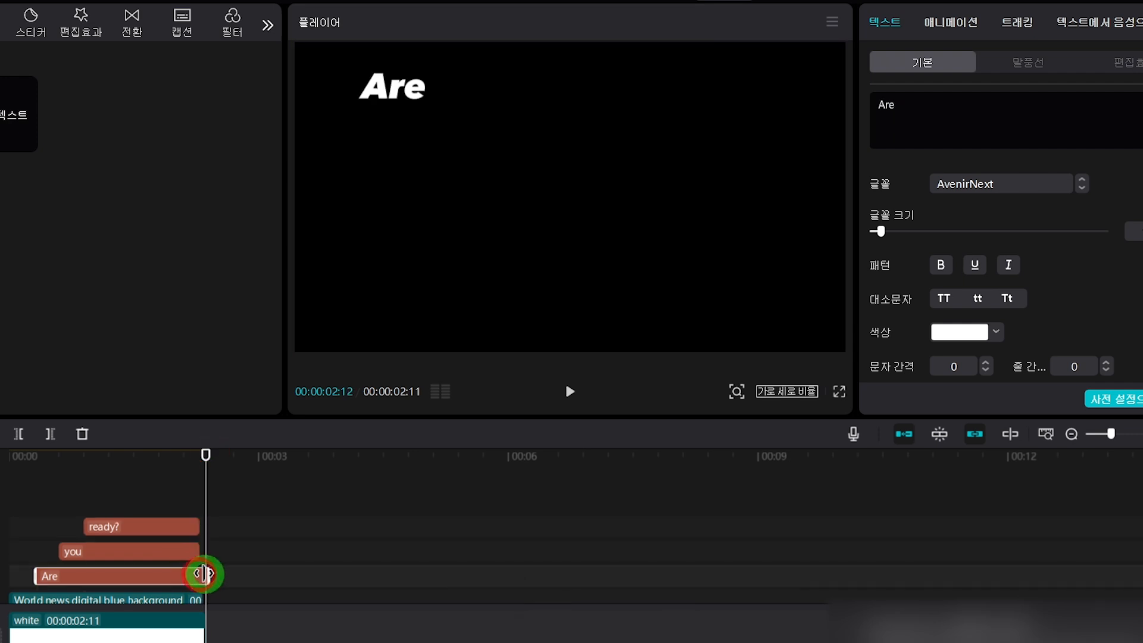
click(202, 547)
click(197, 524)
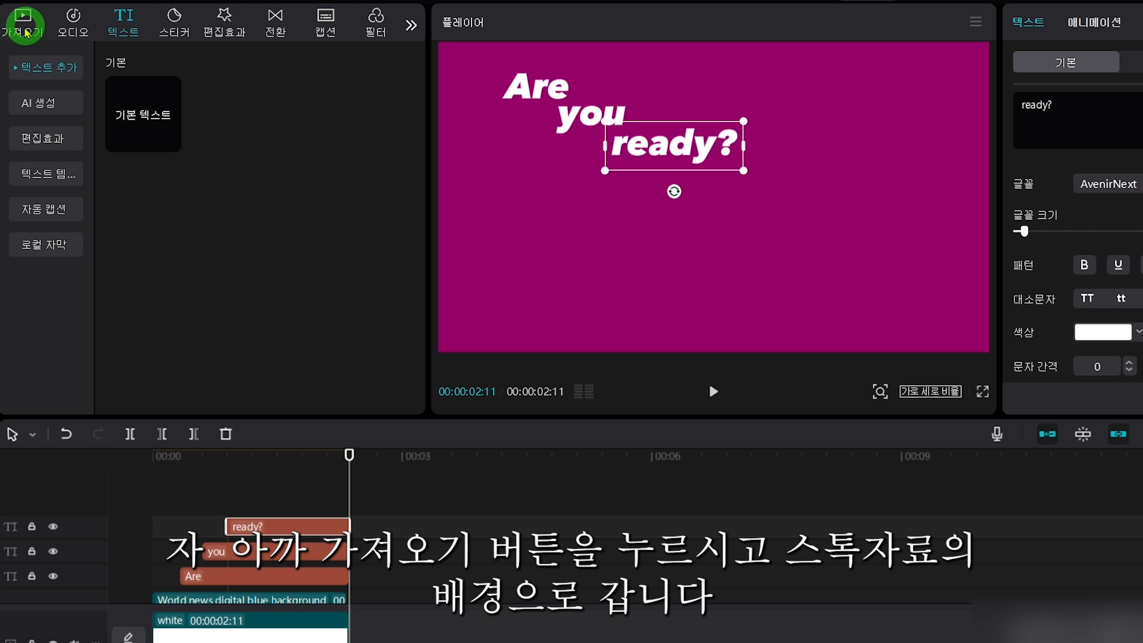
Step: Search the stock materials for 종이 and add the green-background torn paper video right after the white clip on the main track
click(23, 26)
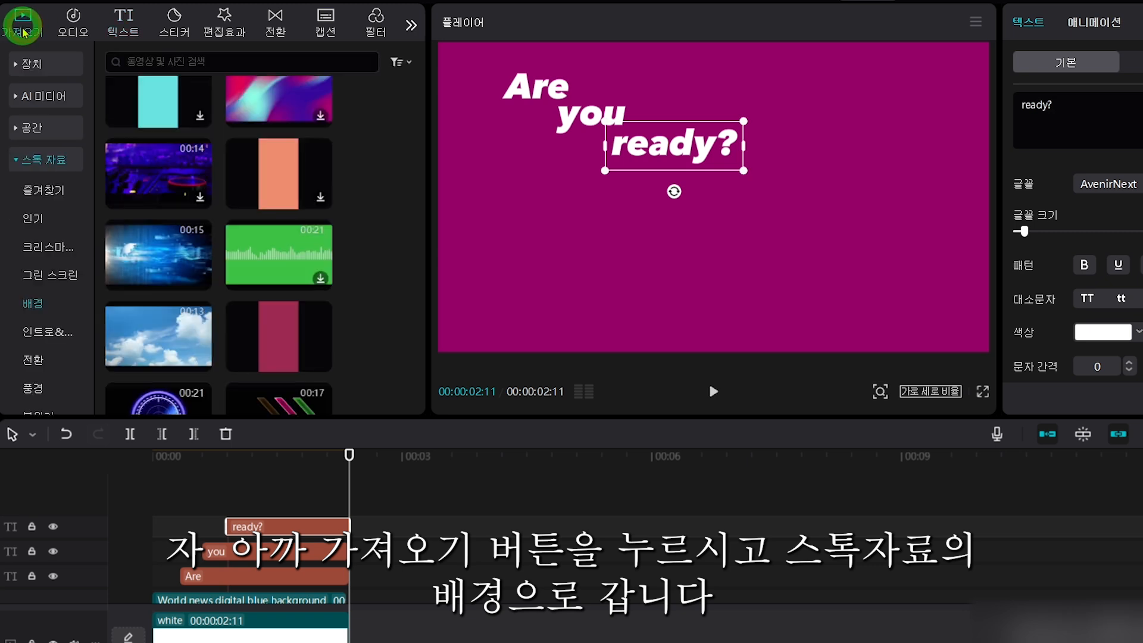
click(43, 304)
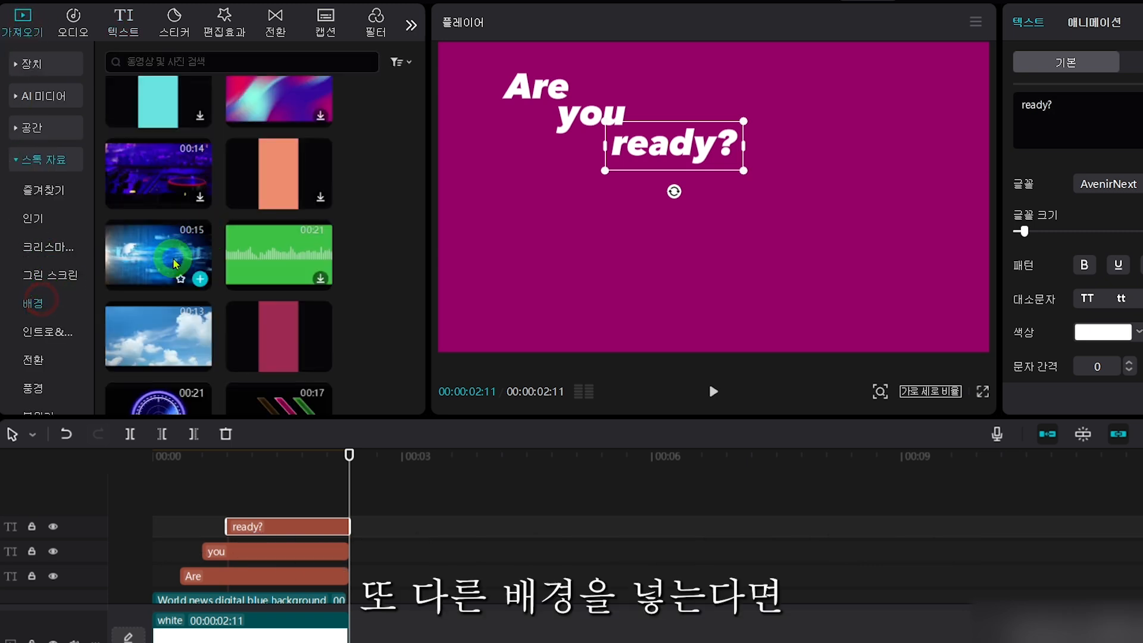
scroll(176, 262, down, 3)
scroll(171, 263, down, 4)
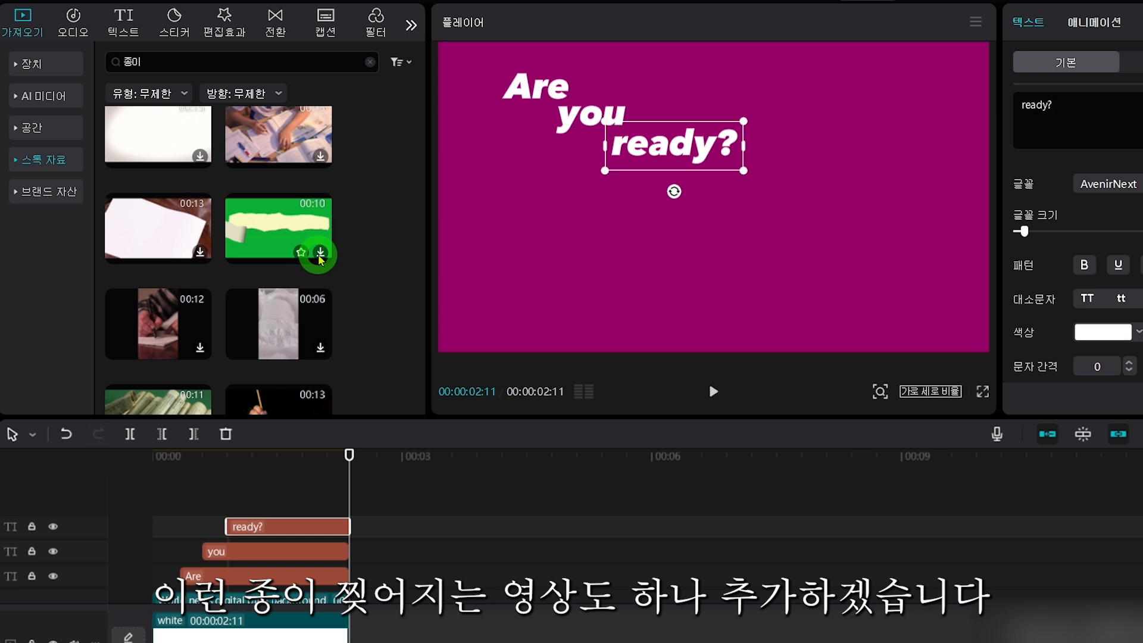
click(296, 228)
drag(274, 227, 356, 636)
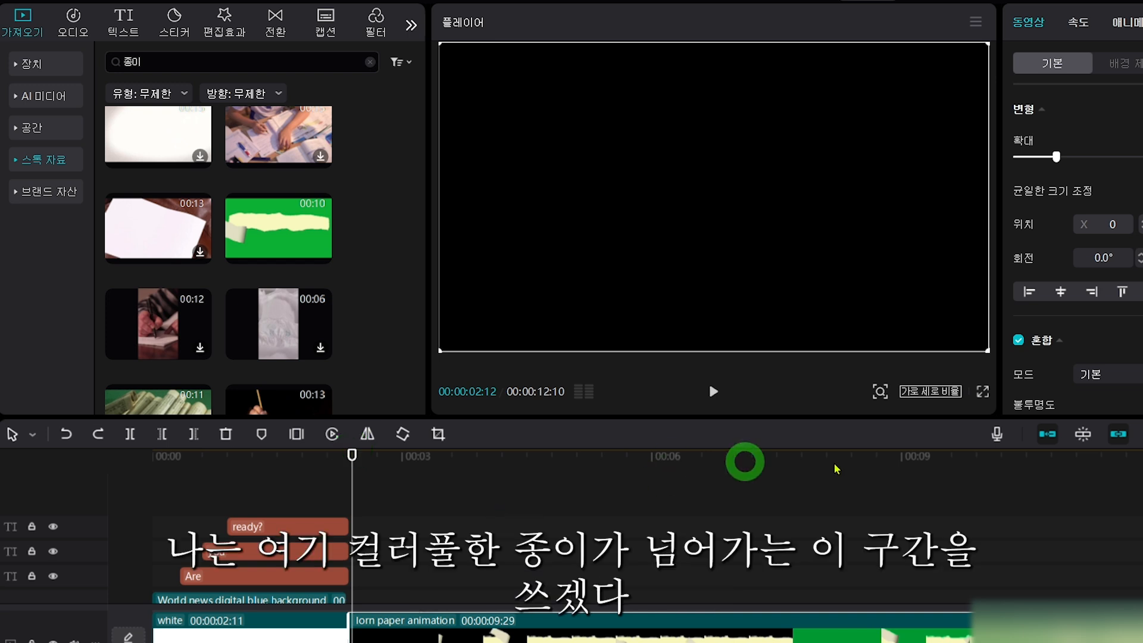
Step: Cut away the beginning of the torn paper clip up to 00:00:05:29, closing the gap after the white clip
click(789, 456)
drag(789, 462, 642, 555)
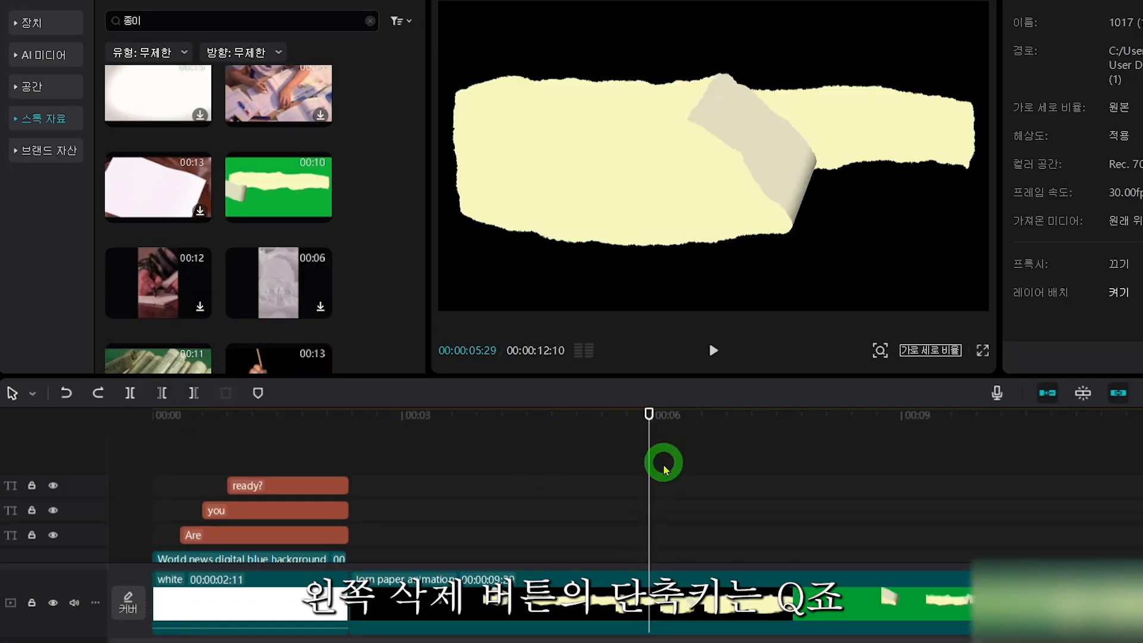
key(q)
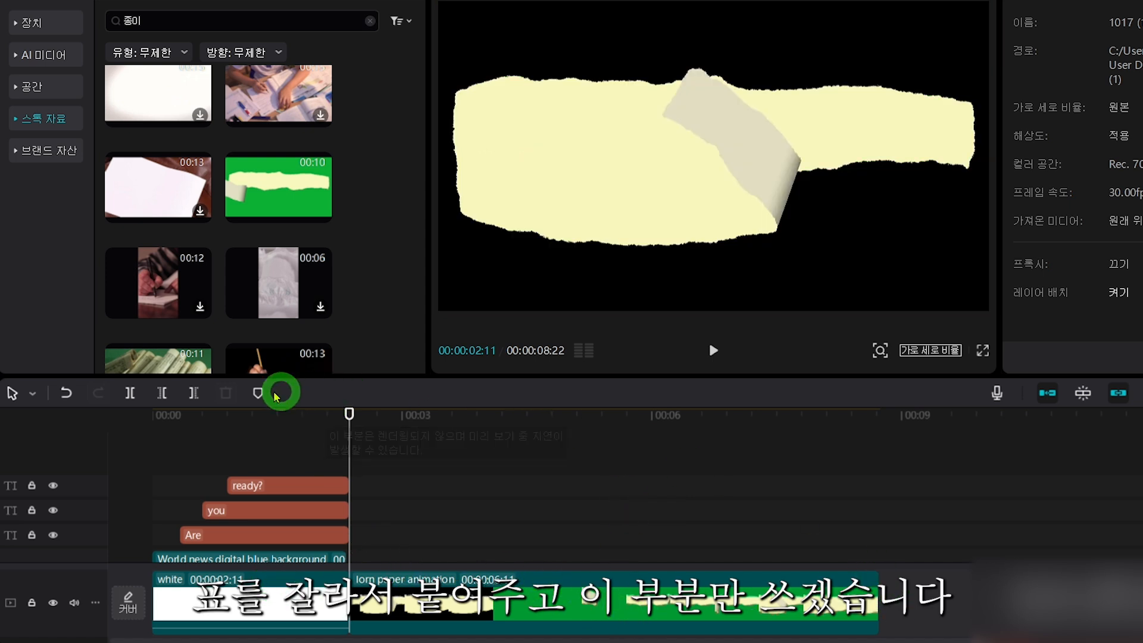
Step: Trim the end of the torn paper clip back to 00:00:07:07
drag(349, 406, 557, 434)
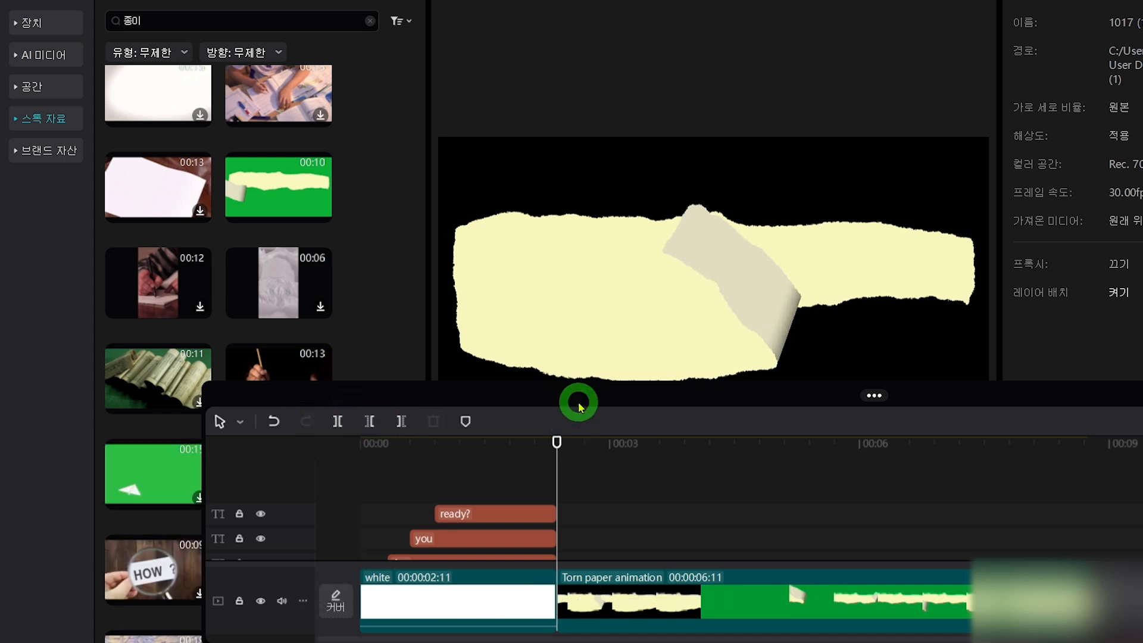
drag(351, 411, 755, 438)
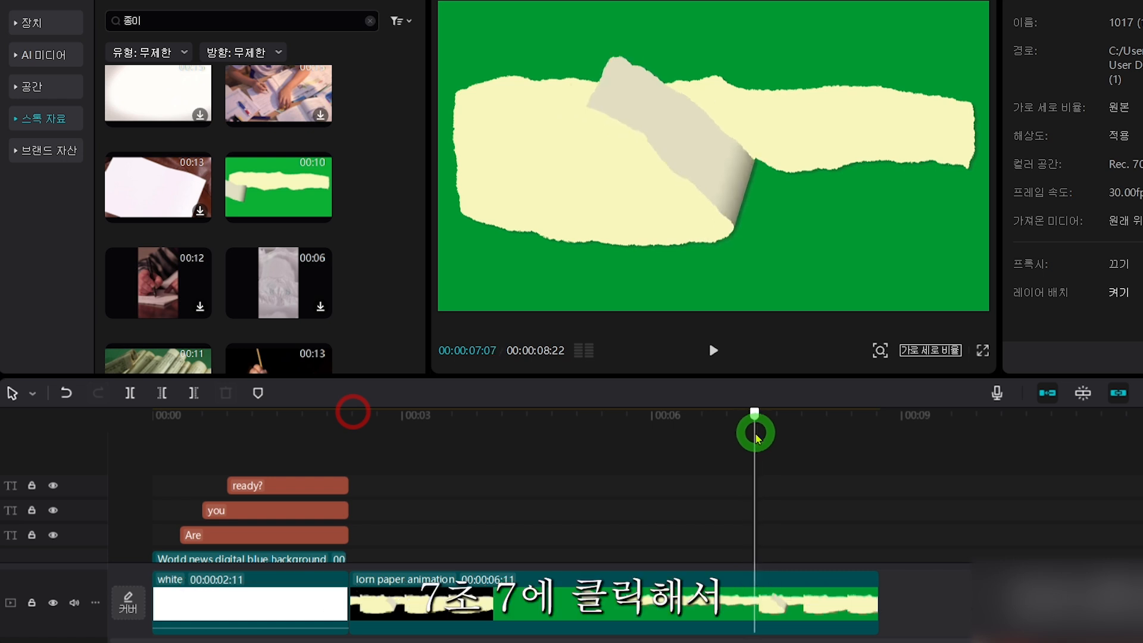
click(862, 591)
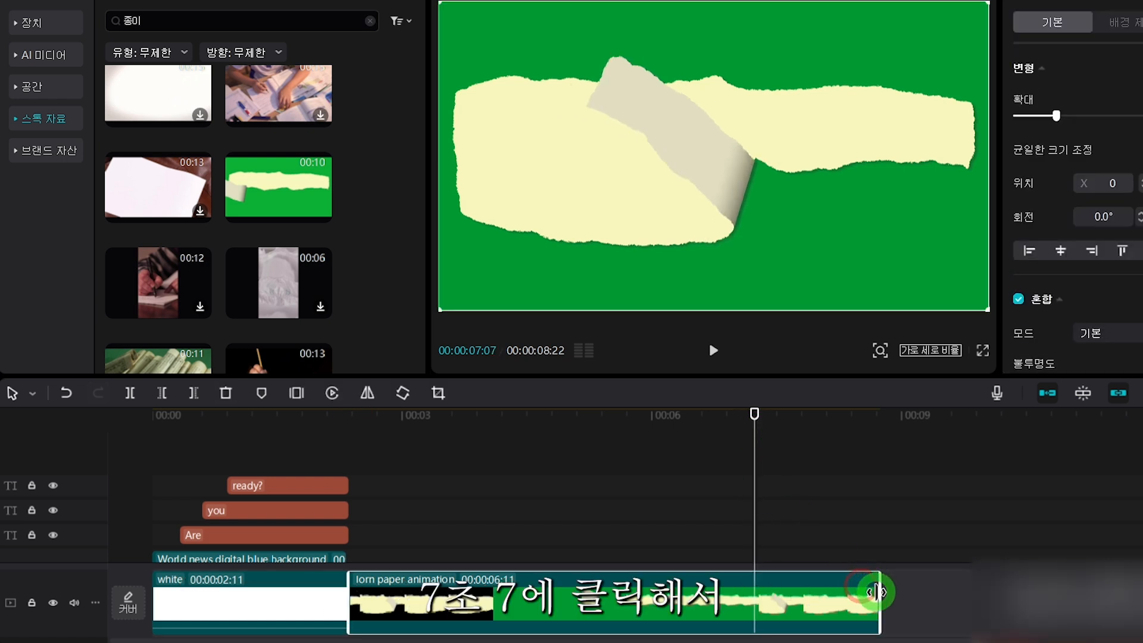
drag(877, 593, 770, 592)
drag(743, 591, 755, 592)
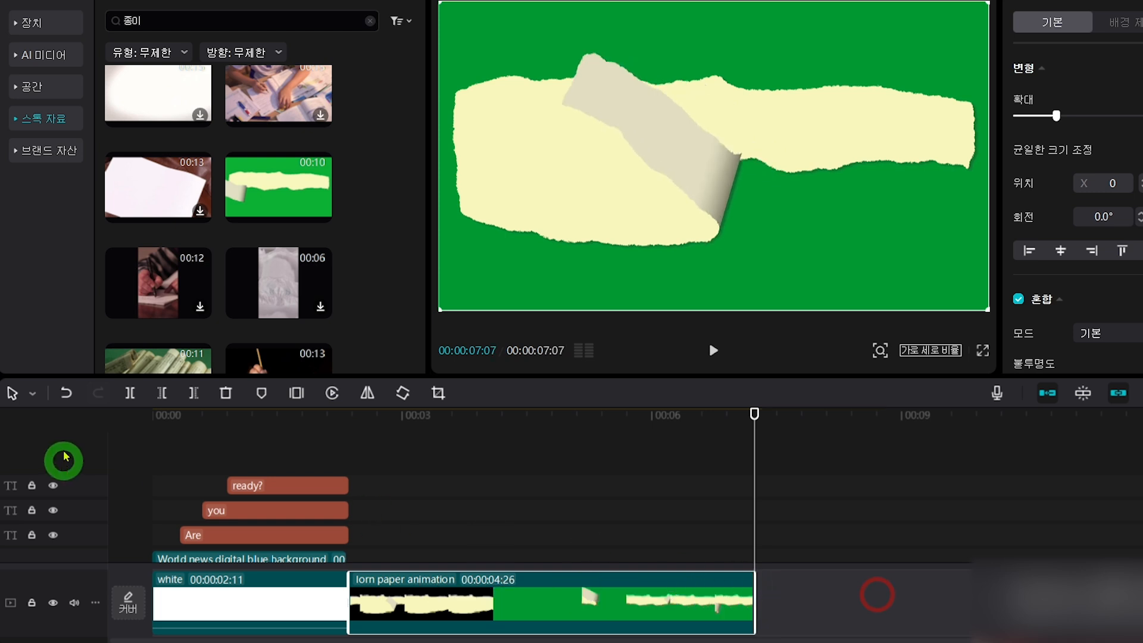
Step: Copy the "ready?" clip to 00:00:02:11 on the same track and extend the copy to the torn paper clip's end
click(349, 415)
click(274, 489)
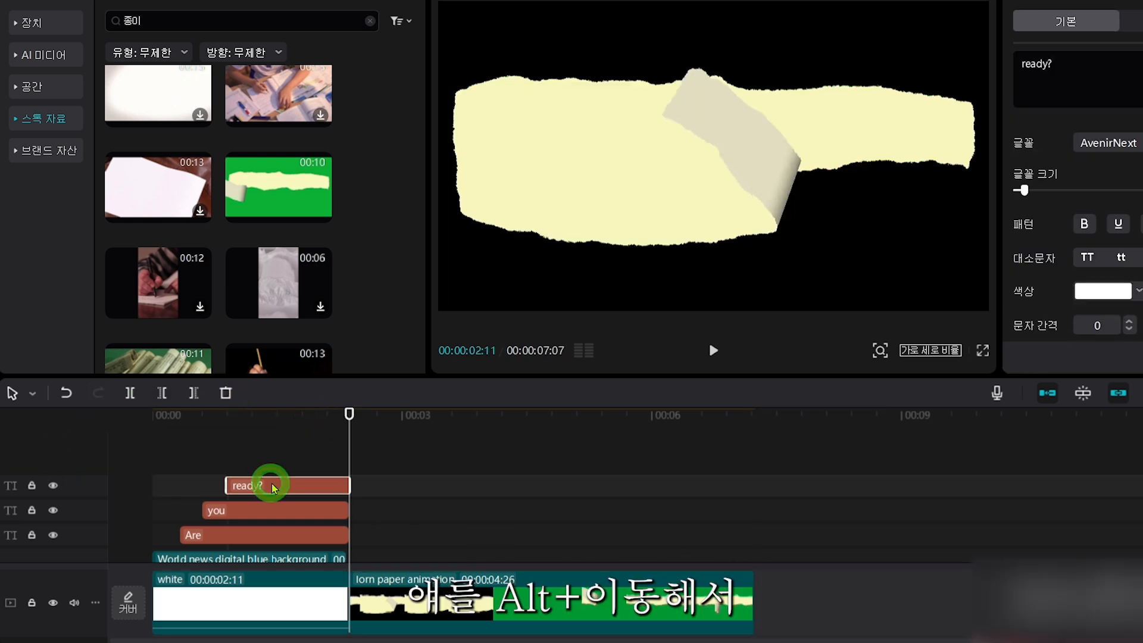
drag(274, 488, 401, 491)
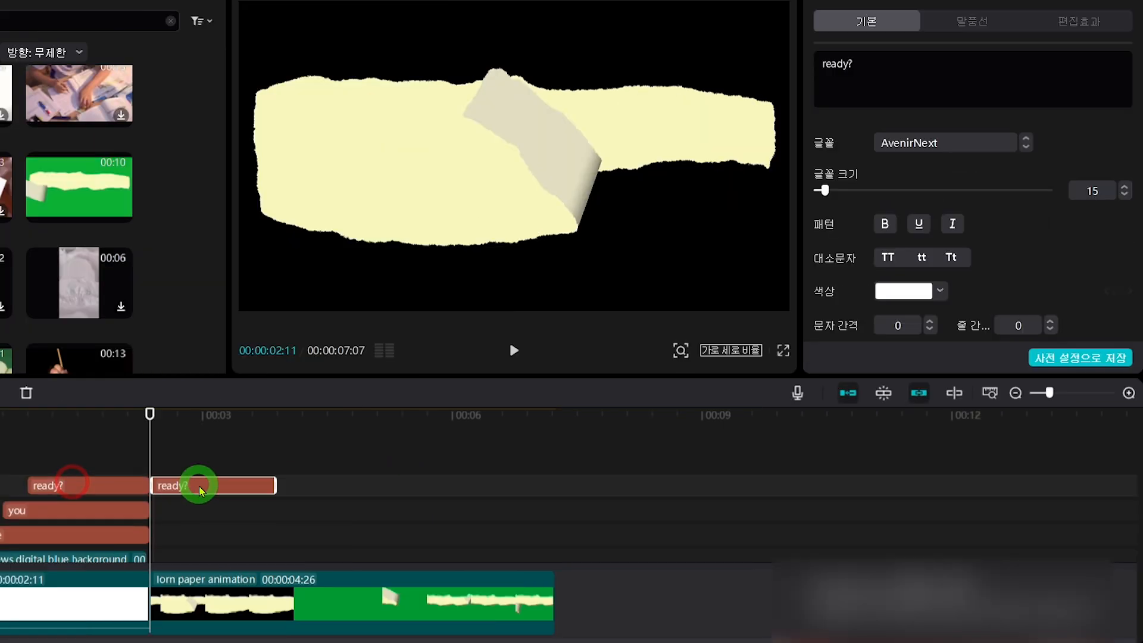
drag(276, 484, 548, 492)
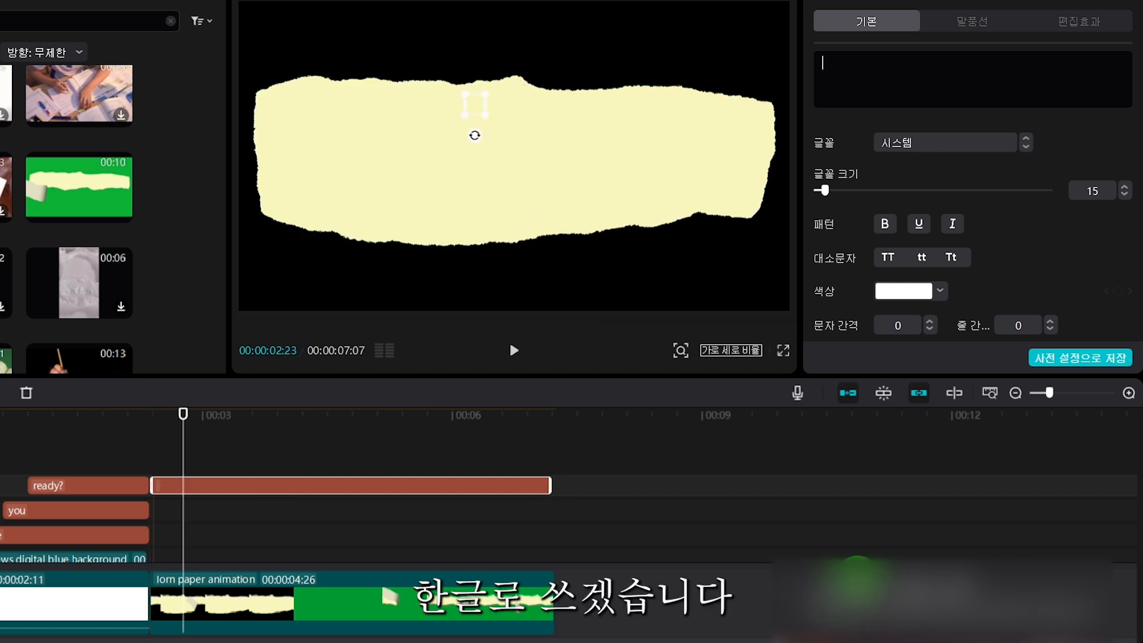
Step: Replace the copied text with "컴스터디", enlarge it and place it across the torn paper
text(스터디)
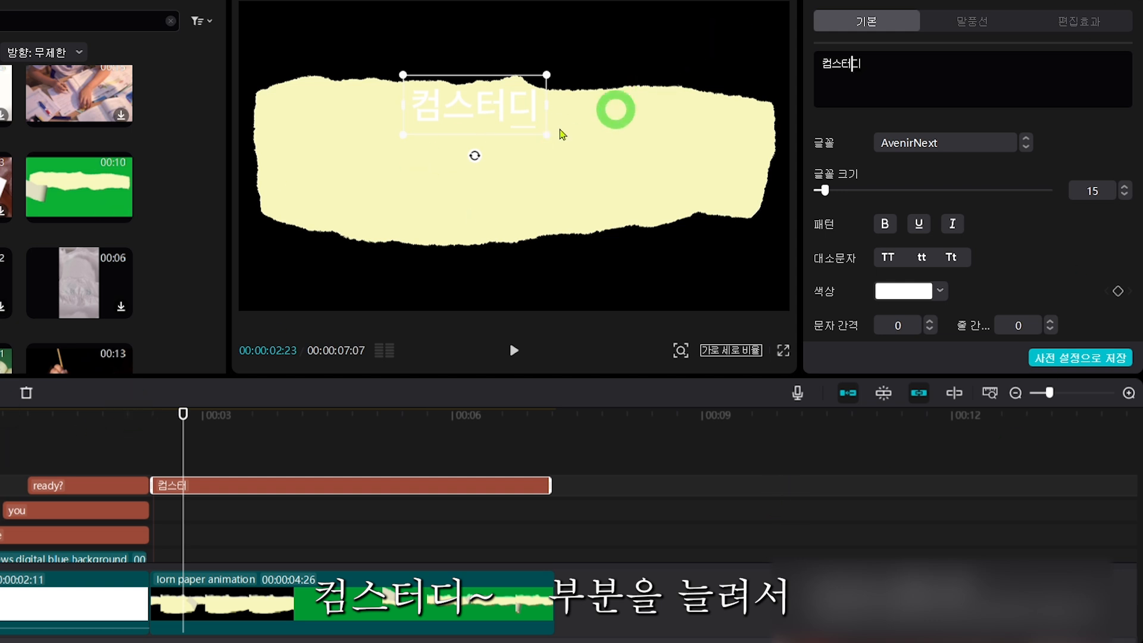
drag(546, 135, 684, 241)
drag(539, 102, 604, 133)
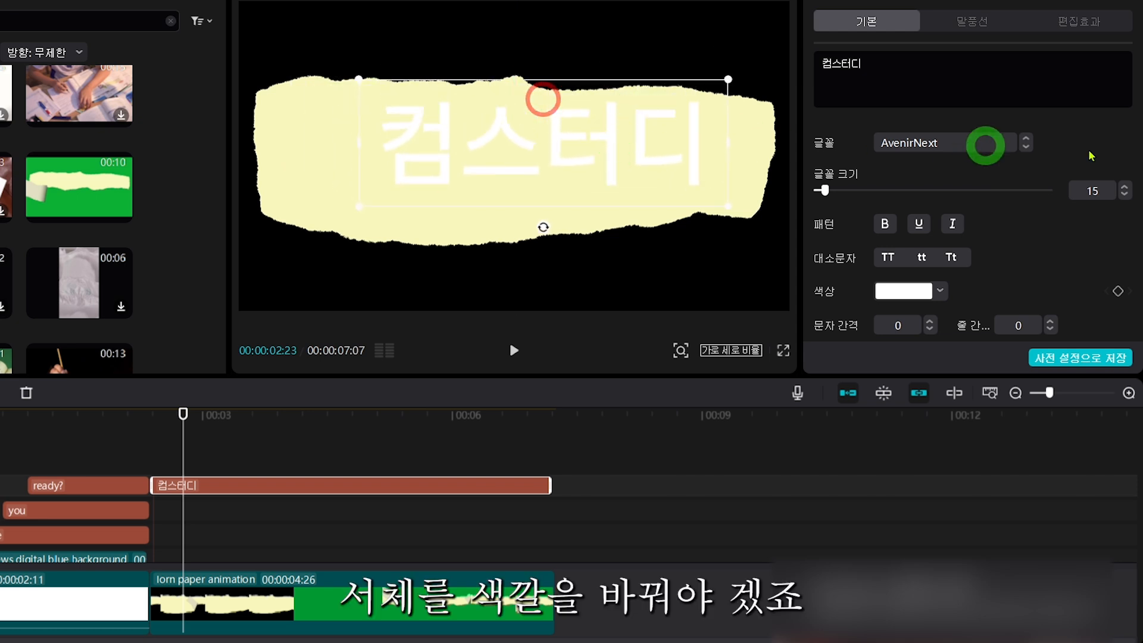
Step: Set the font of the "컴스터디" text to 학교안심 사물함
click(967, 143)
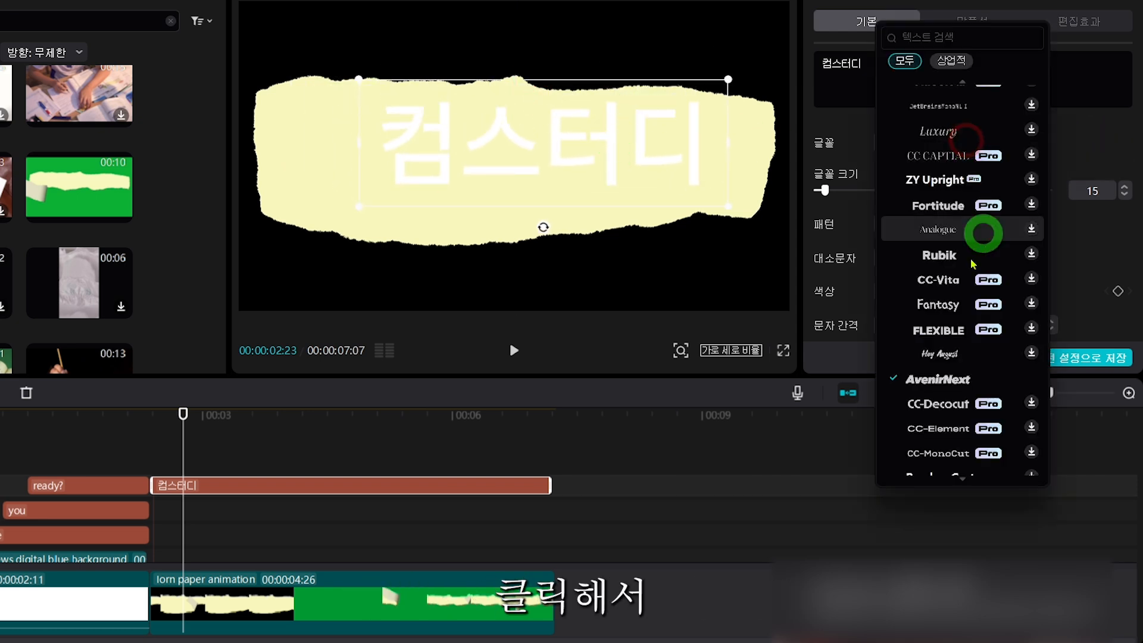
scroll(936, 335, down, 3)
click(935, 336)
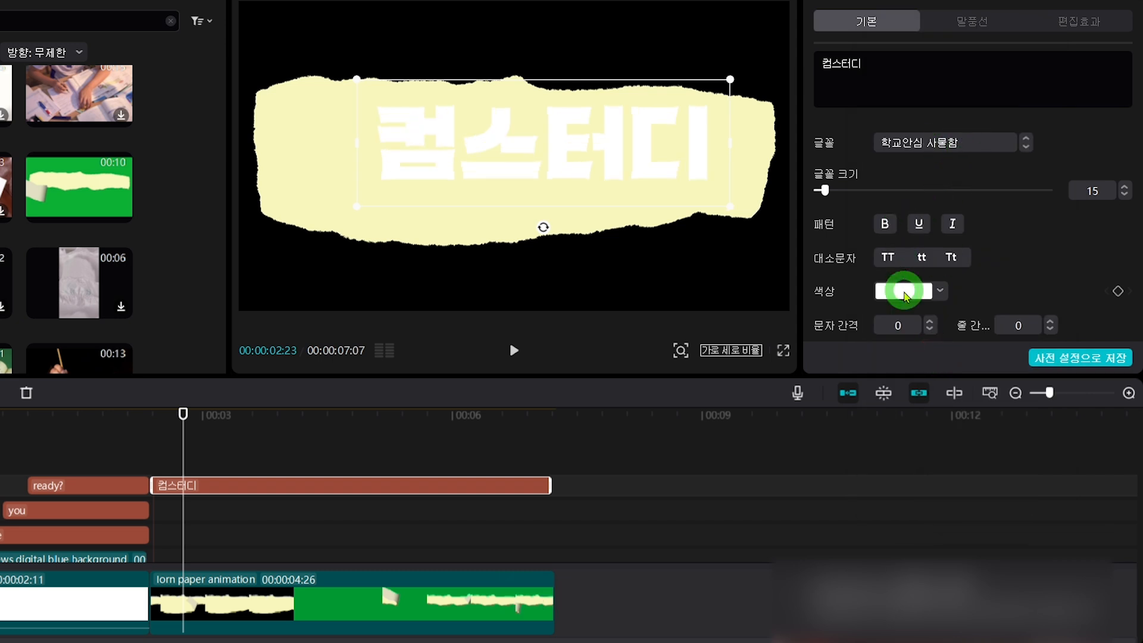
Step: Color the "컴스터디" text blue (0090FF) and center it on the torn paper
click(903, 290)
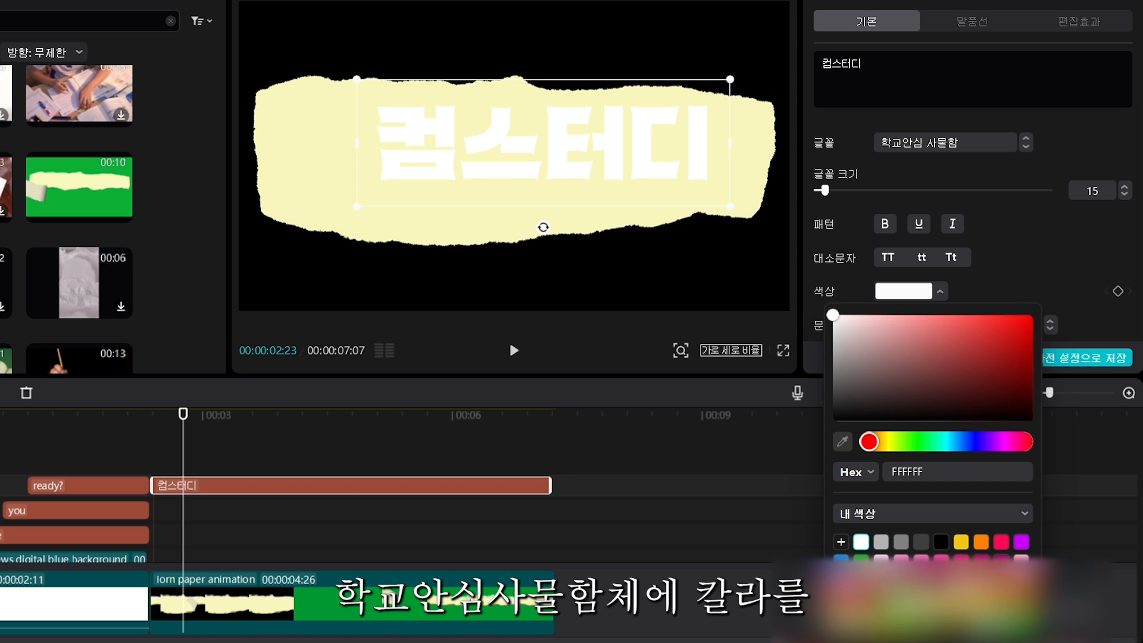
click(841, 560)
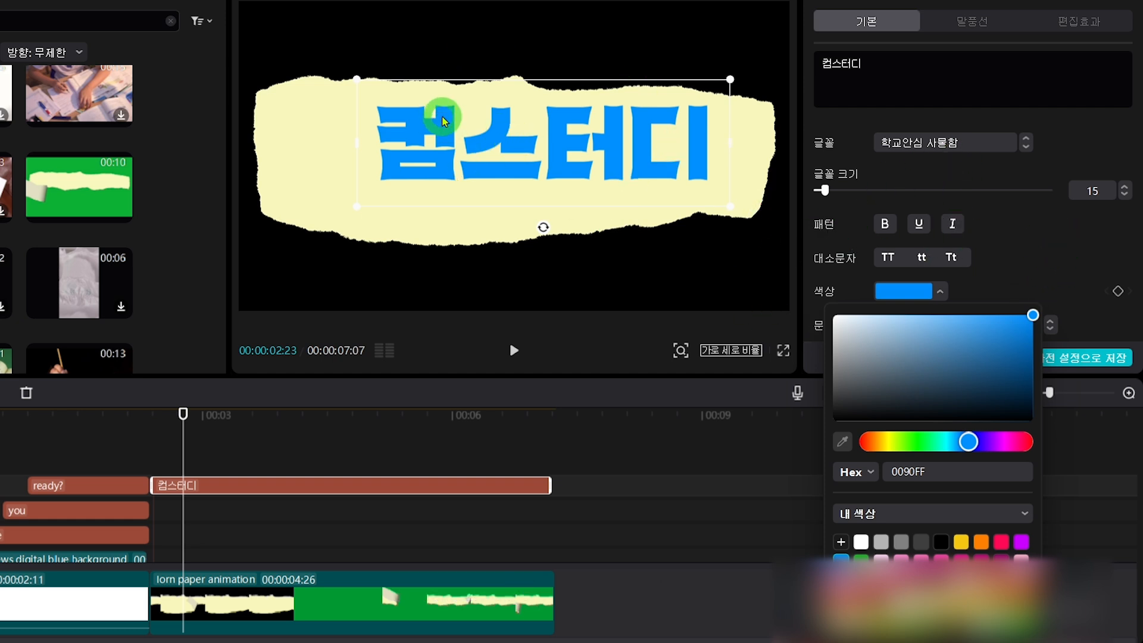
drag(439, 127, 425, 129)
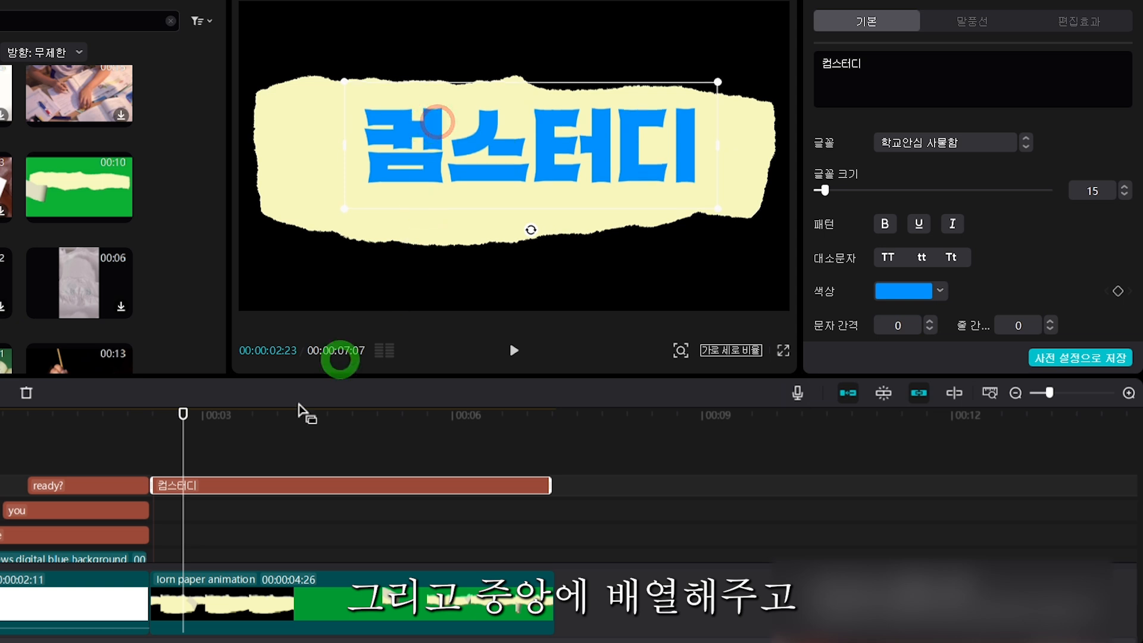
Step: Apply the 타자기 in-animation to the "Are" text and look through the out and loop animations
drag(183, 421, 521, 414)
drag(327, 427, 1, 533)
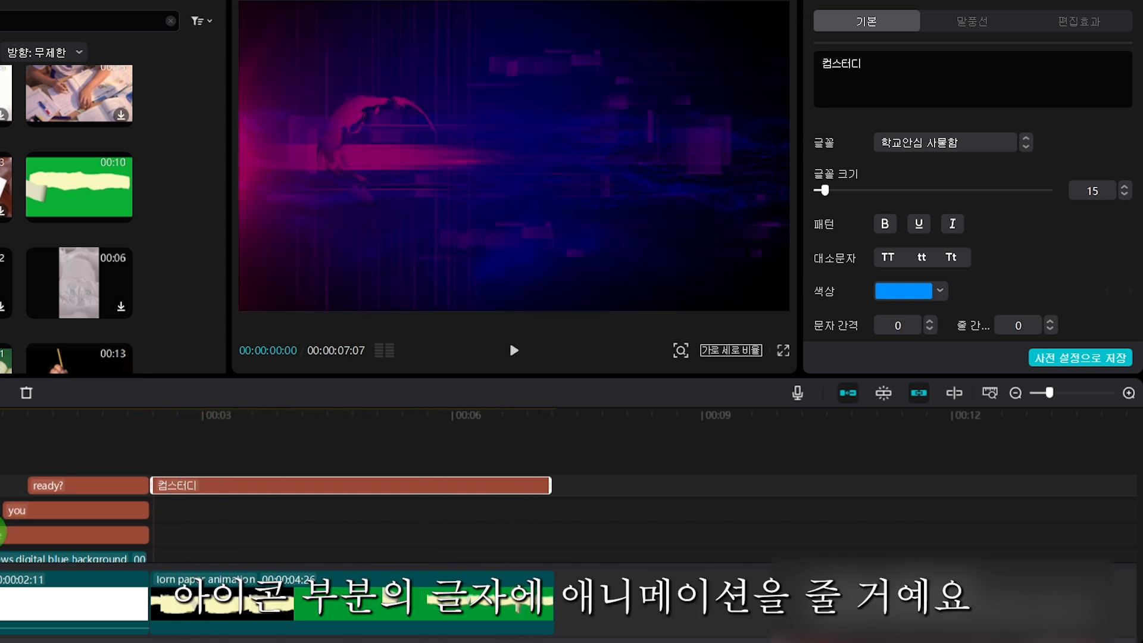
click(17, 541)
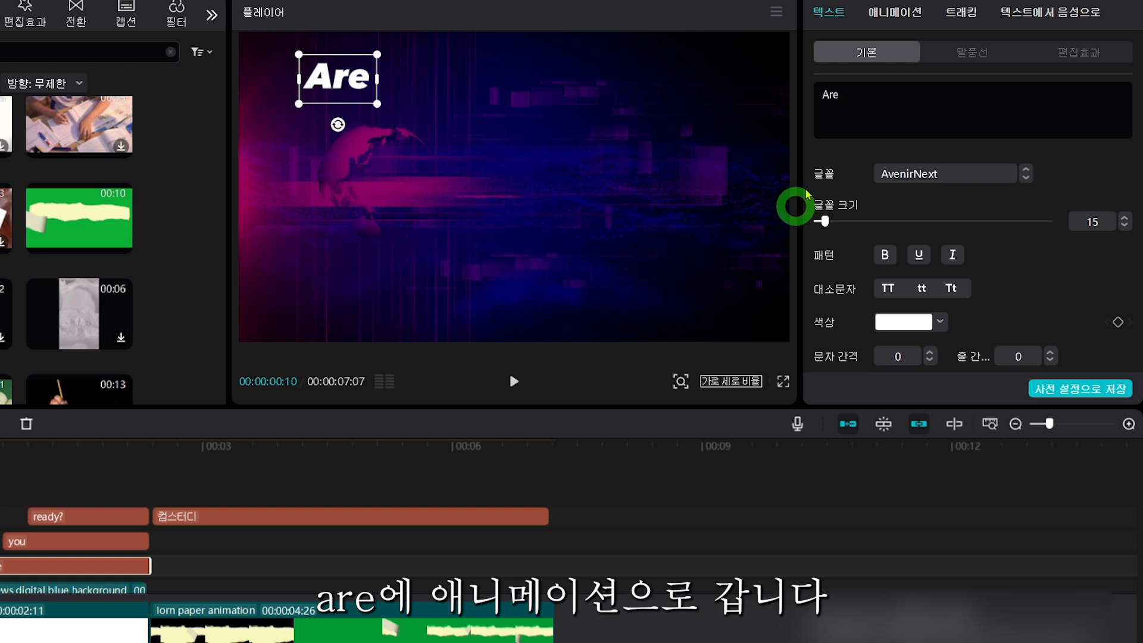
click(884, 18)
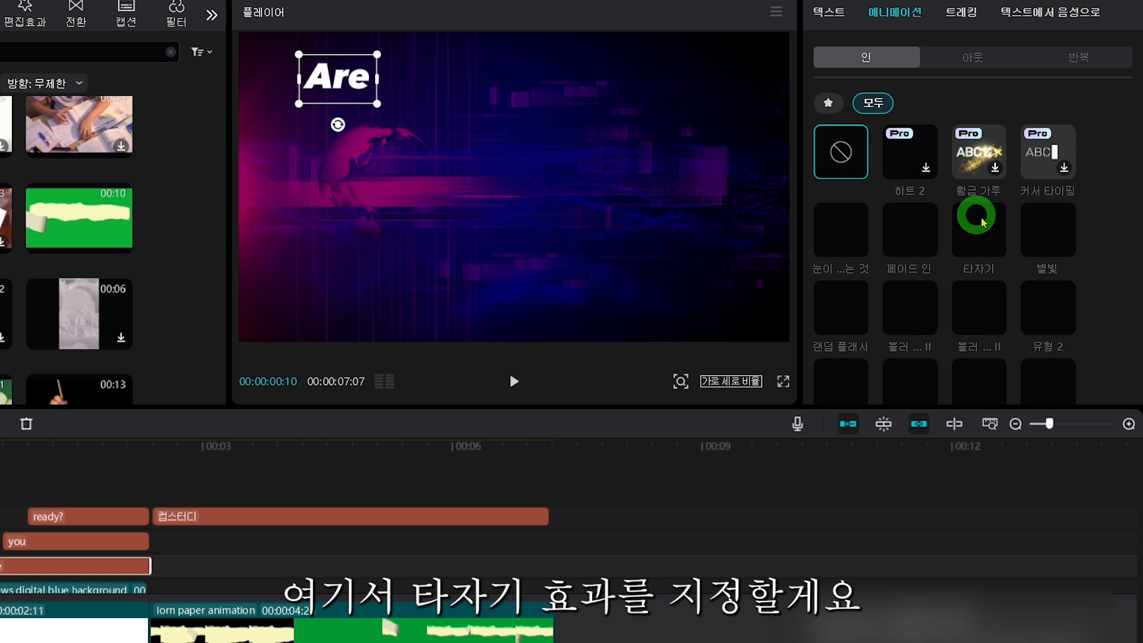
scroll(884, 274, down, 2)
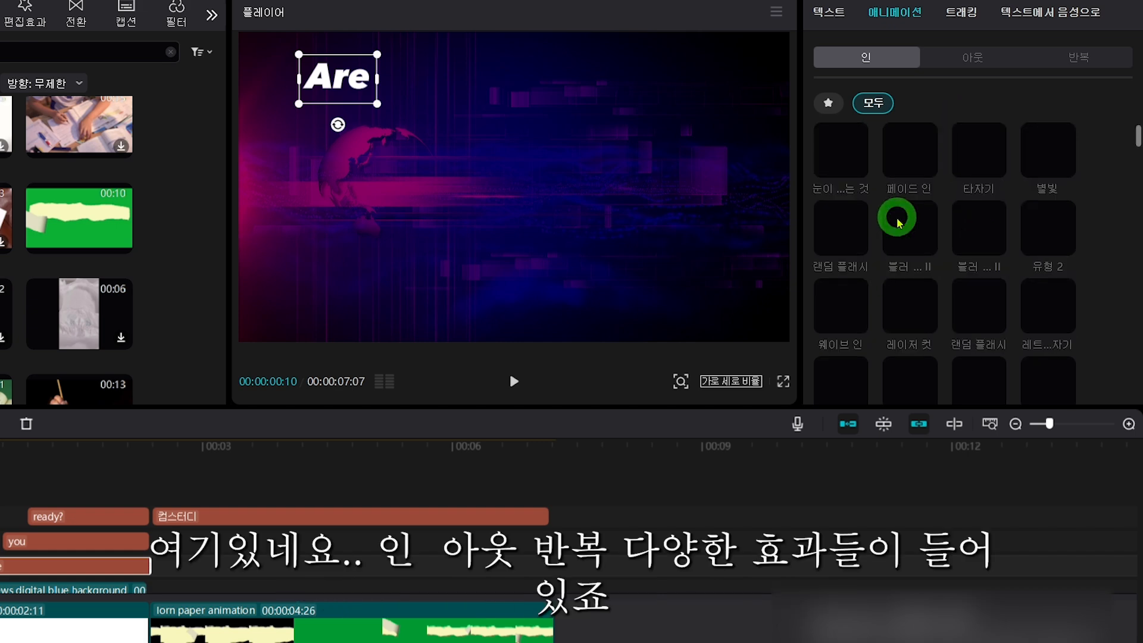
click(965, 178)
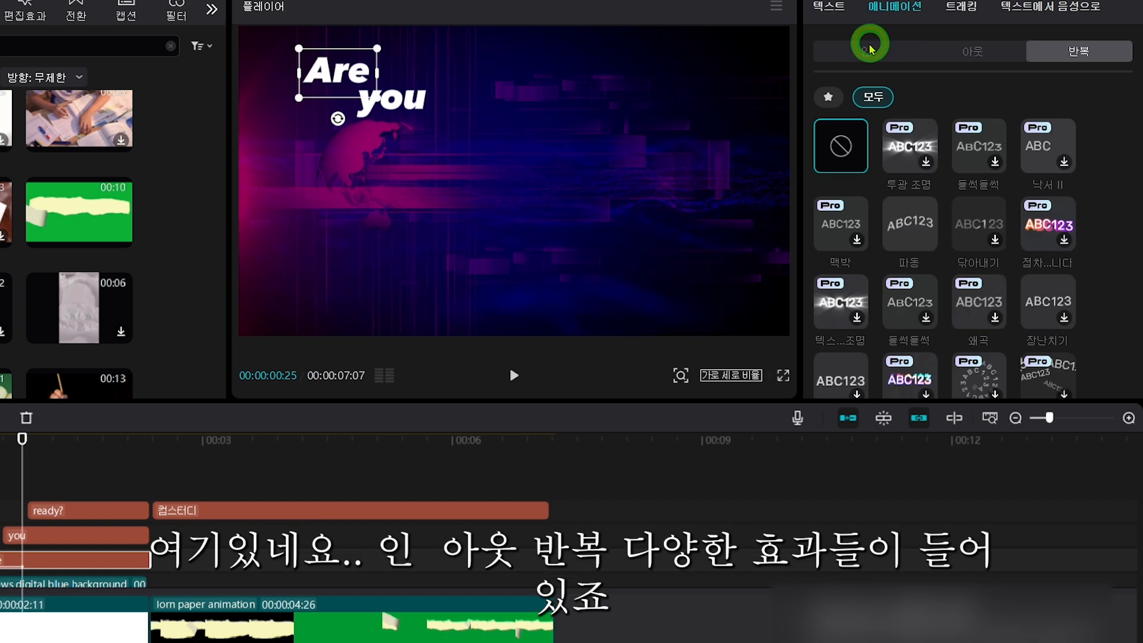
click(960, 51)
click(1066, 52)
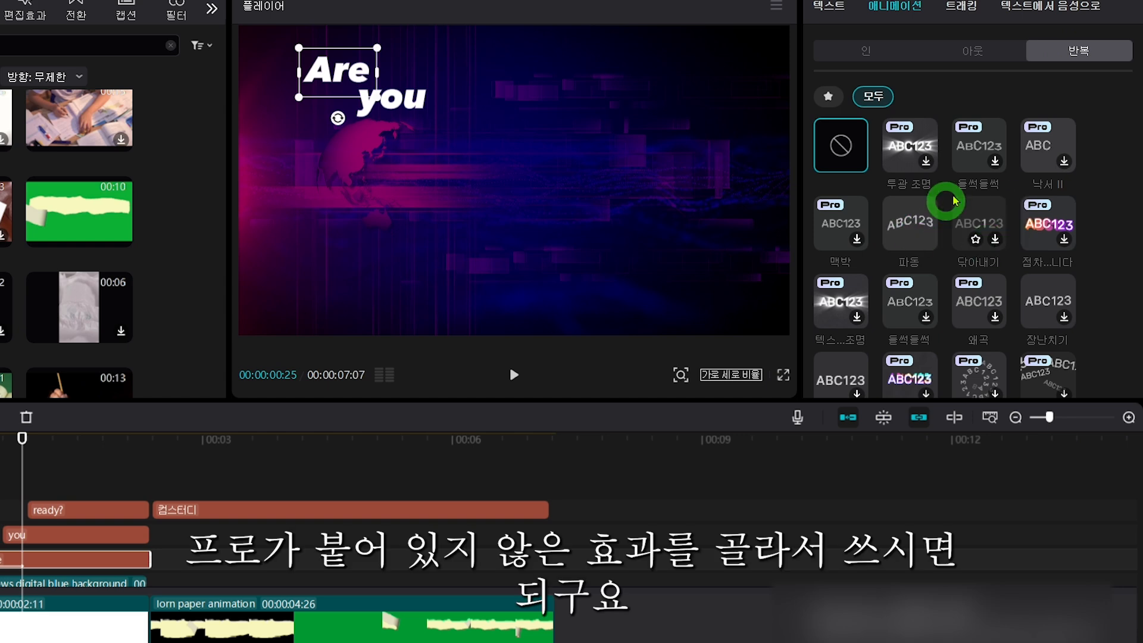
click(867, 47)
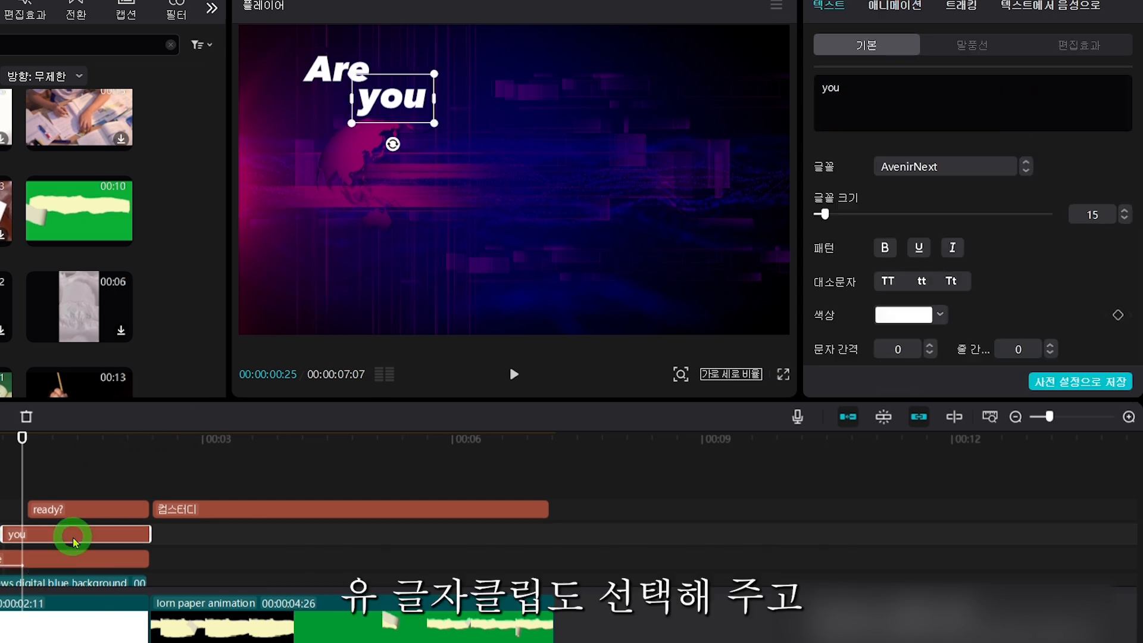
Step: Apply the 타자기 in-animation to the "you" and "ready?" texts and play back the typing effect
click(908, 7)
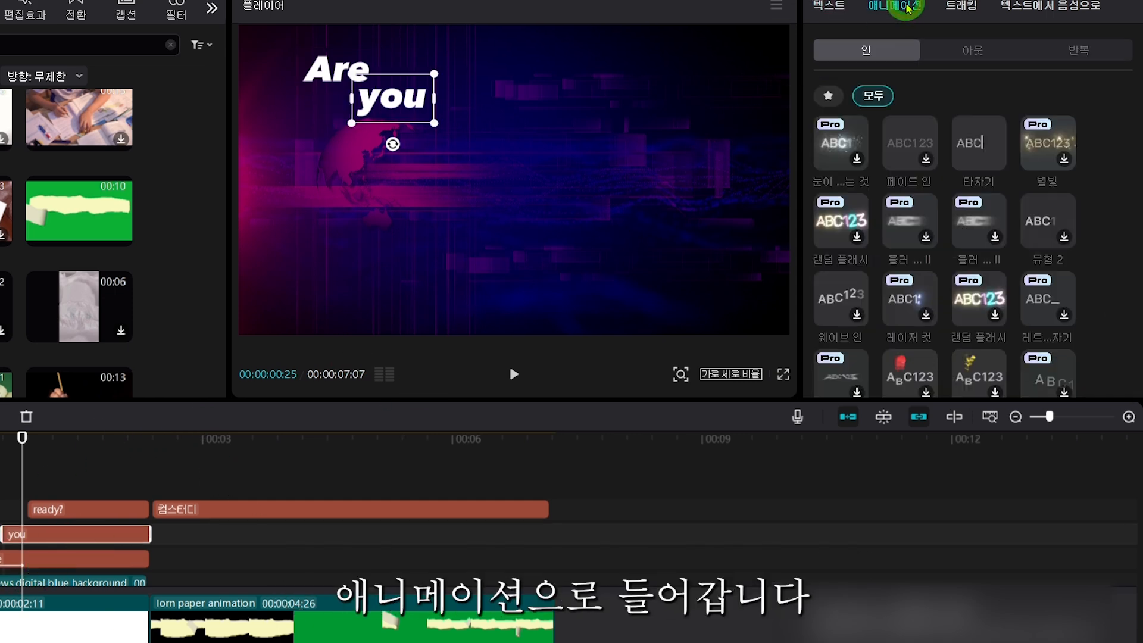
click(975, 144)
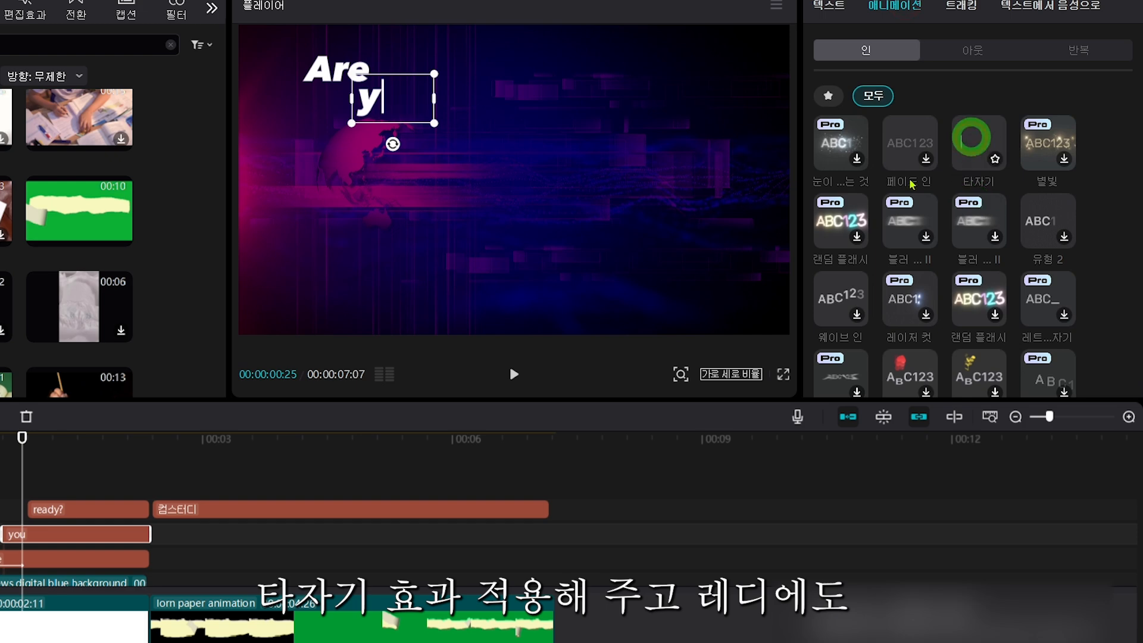
click(101, 509)
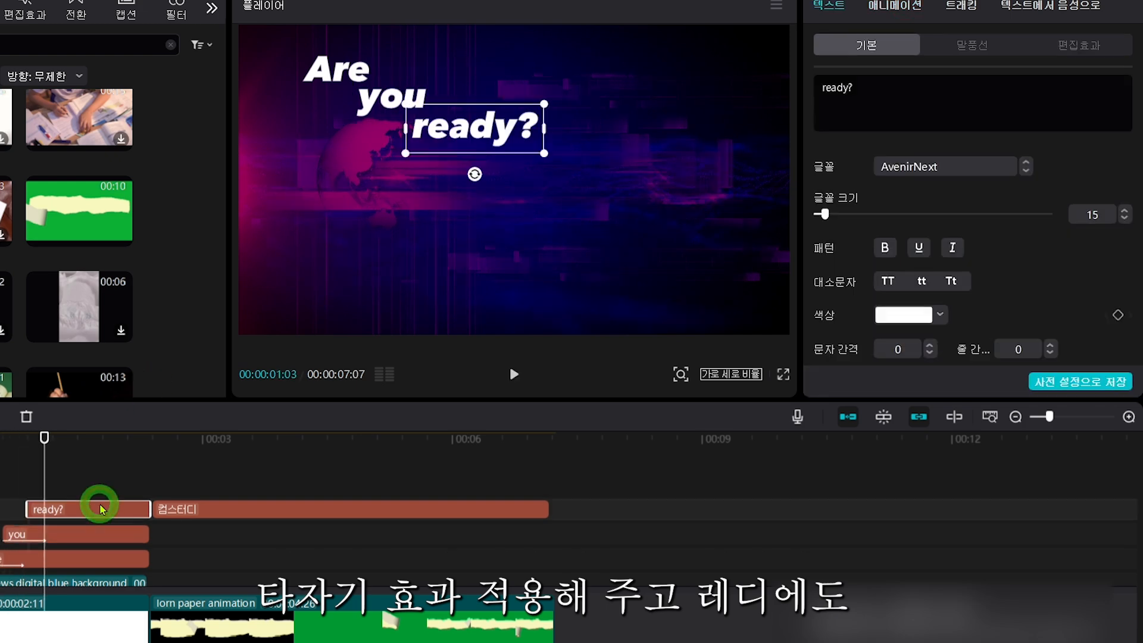
click(906, 9)
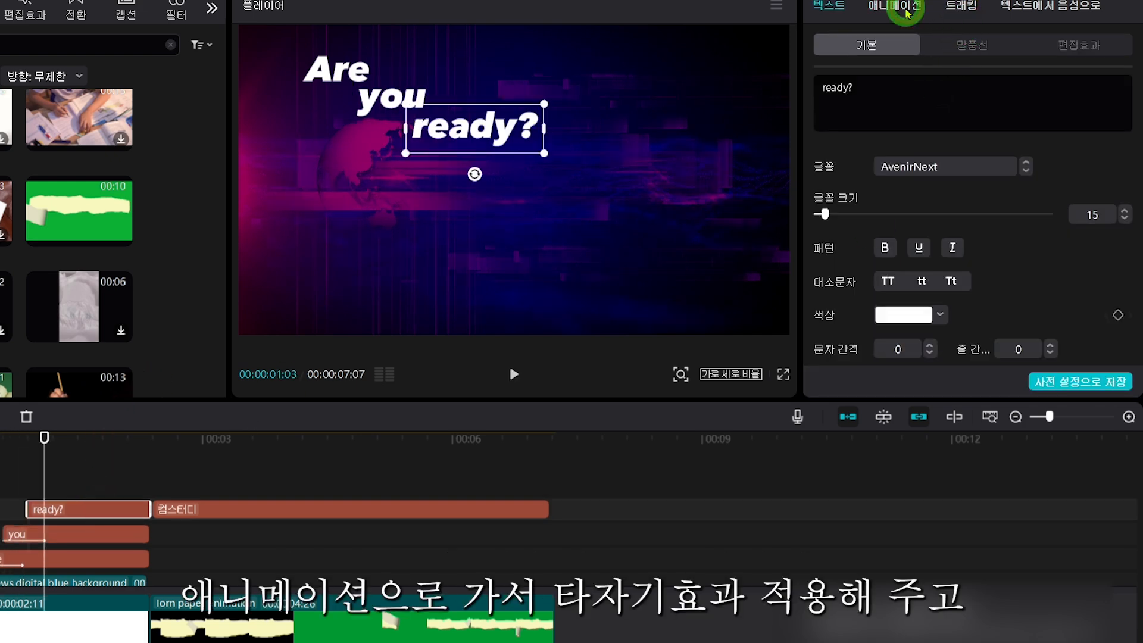
click(995, 166)
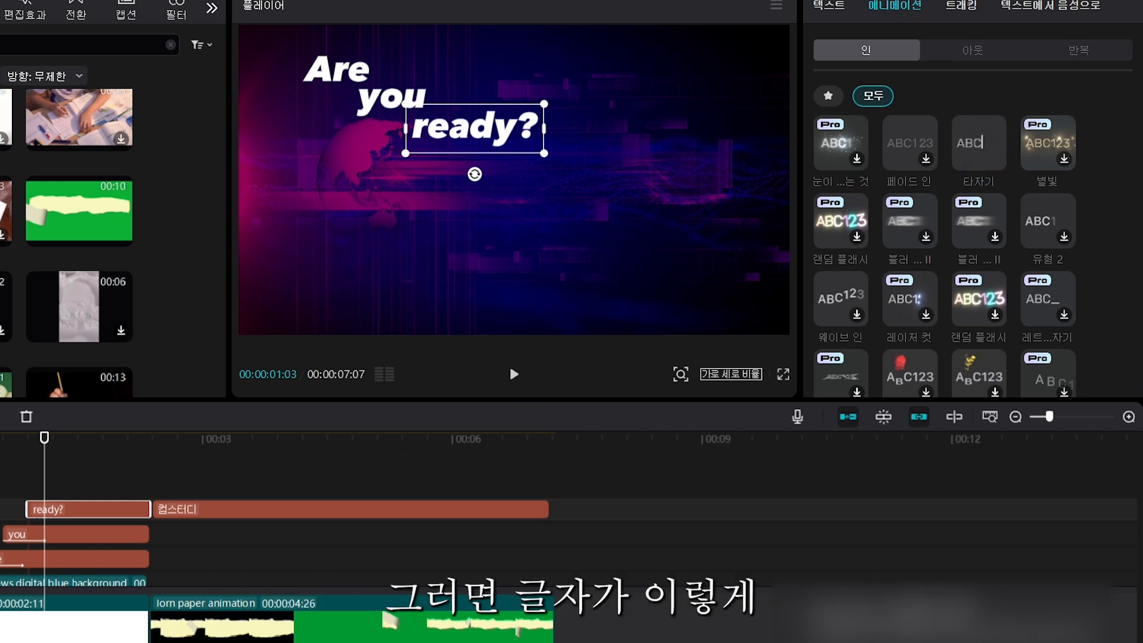
click(512, 371)
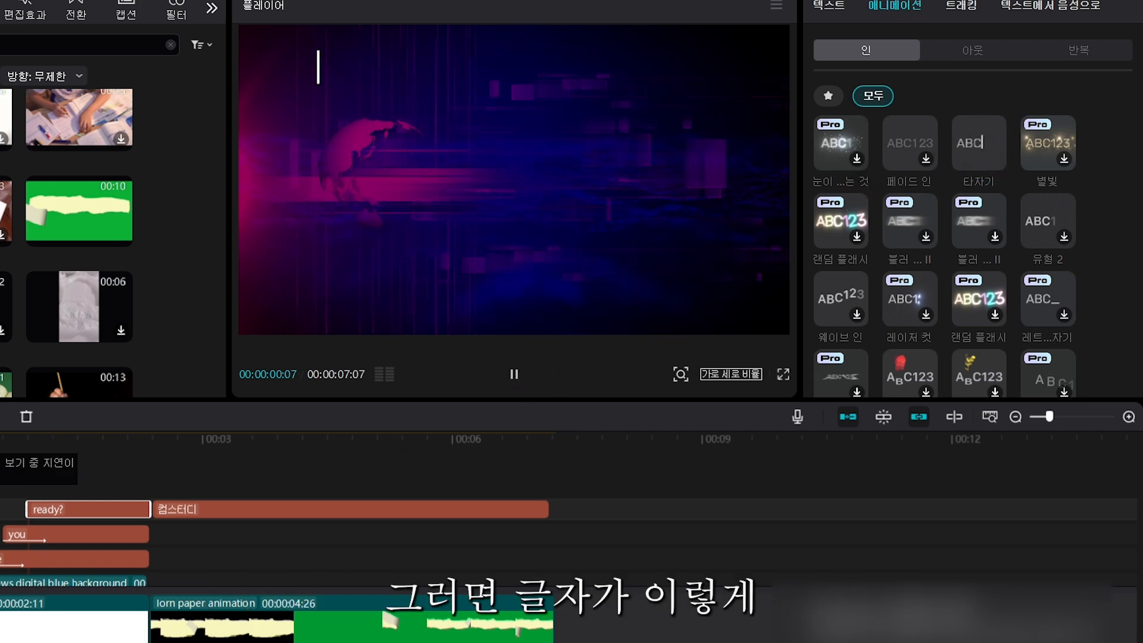
key(space)
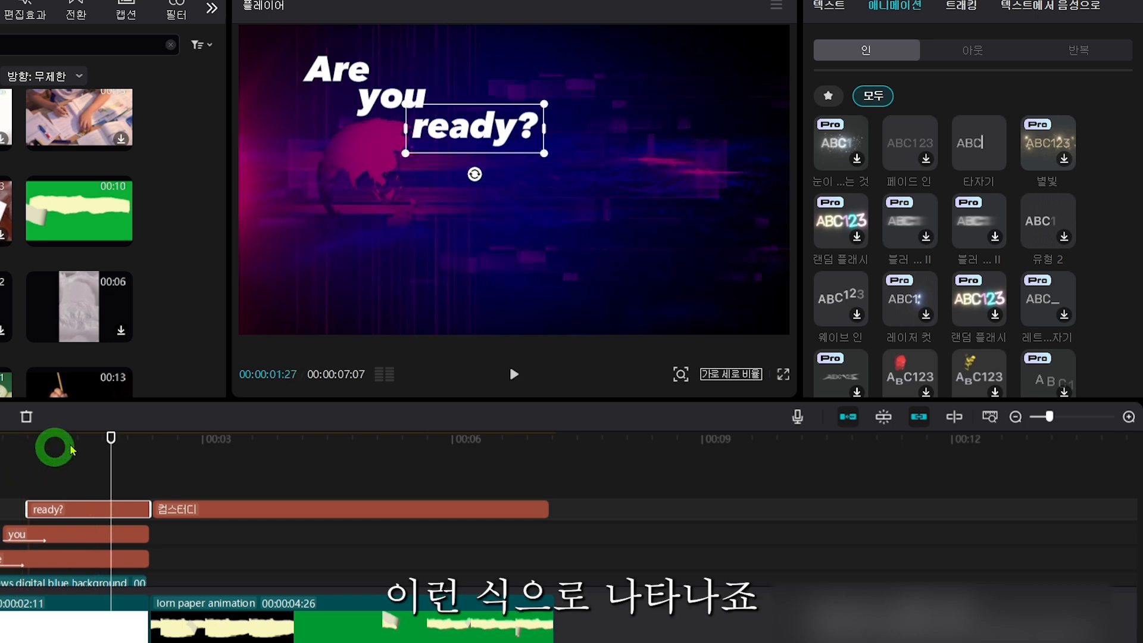
Step: Shrink the "컴스터디" text to 120% at 00:00:02:12 and add scale, position and rotation keyframes there
click(188, 507)
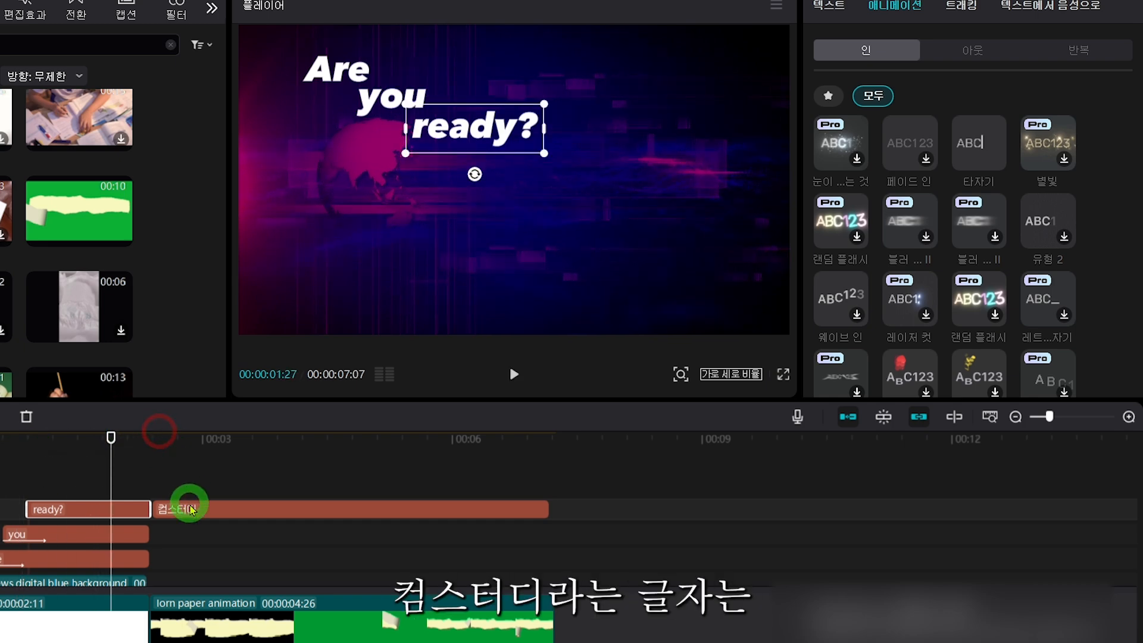
drag(111, 438, 152, 439)
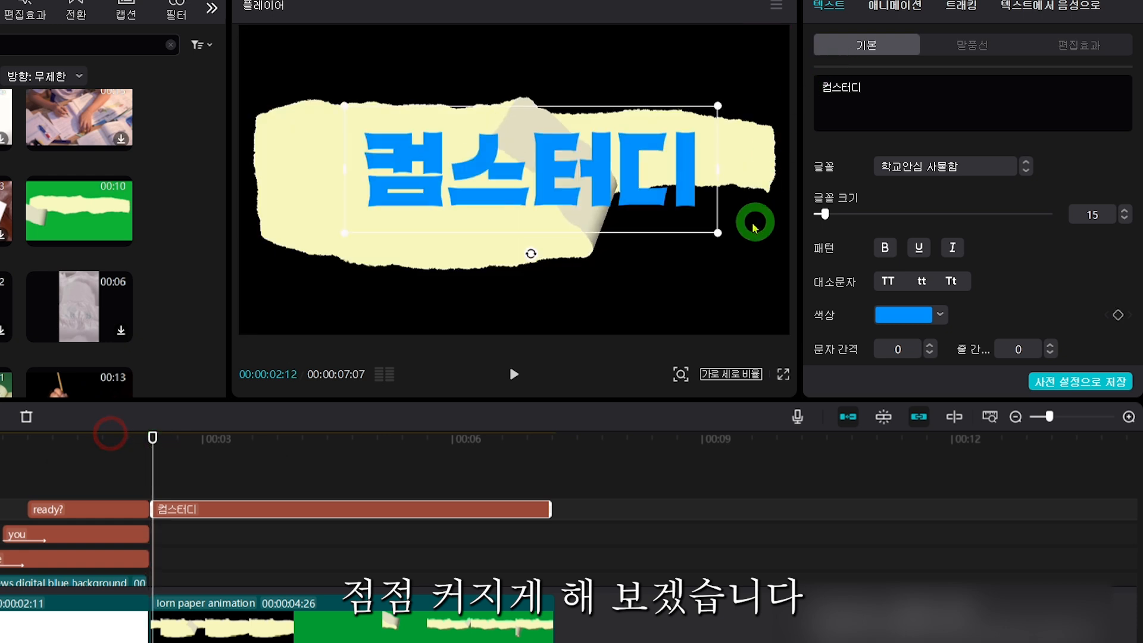
drag(717, 233, 650, 208)
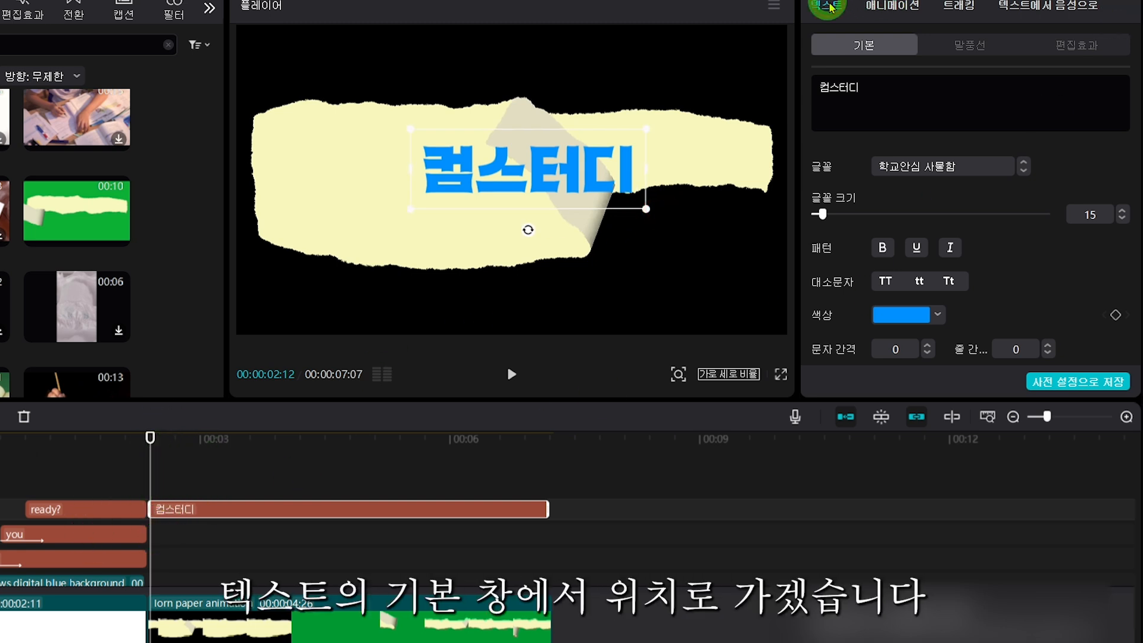
scroll(1021, 241, down, 6)
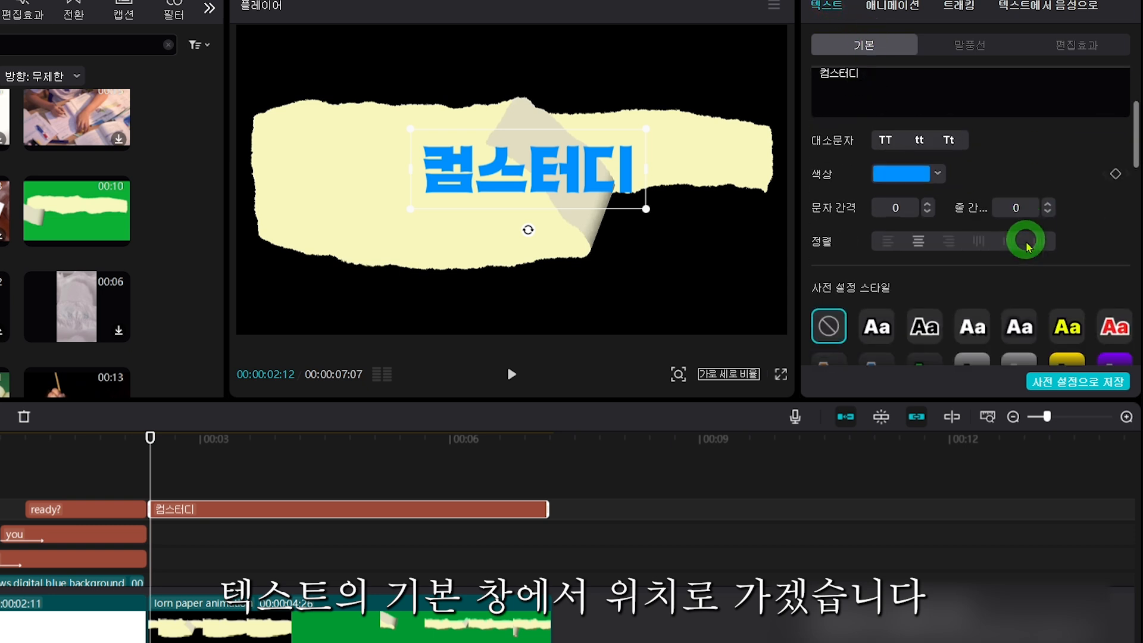
scroll(1025, 255, down, 2)
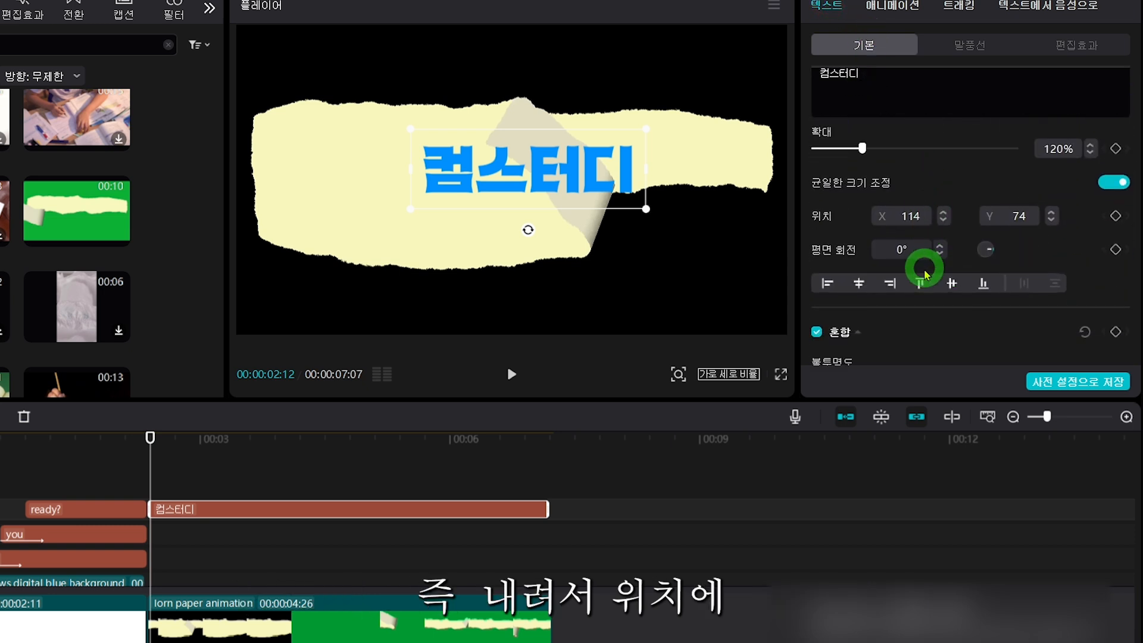
click(1116, 216)
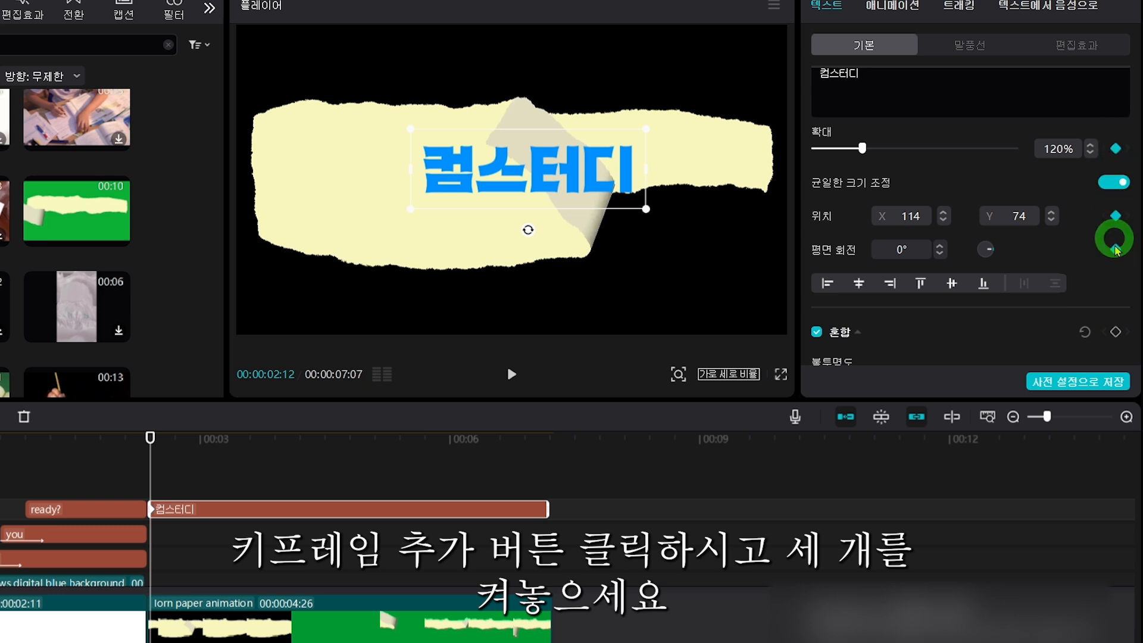
Step: Keyframe the scale, position and rotation of "컴스터디" at 00:00:04:23, with scale 326% and position X 0, Y 59
click(153, 438)
drag(296, 448, 348, 439)
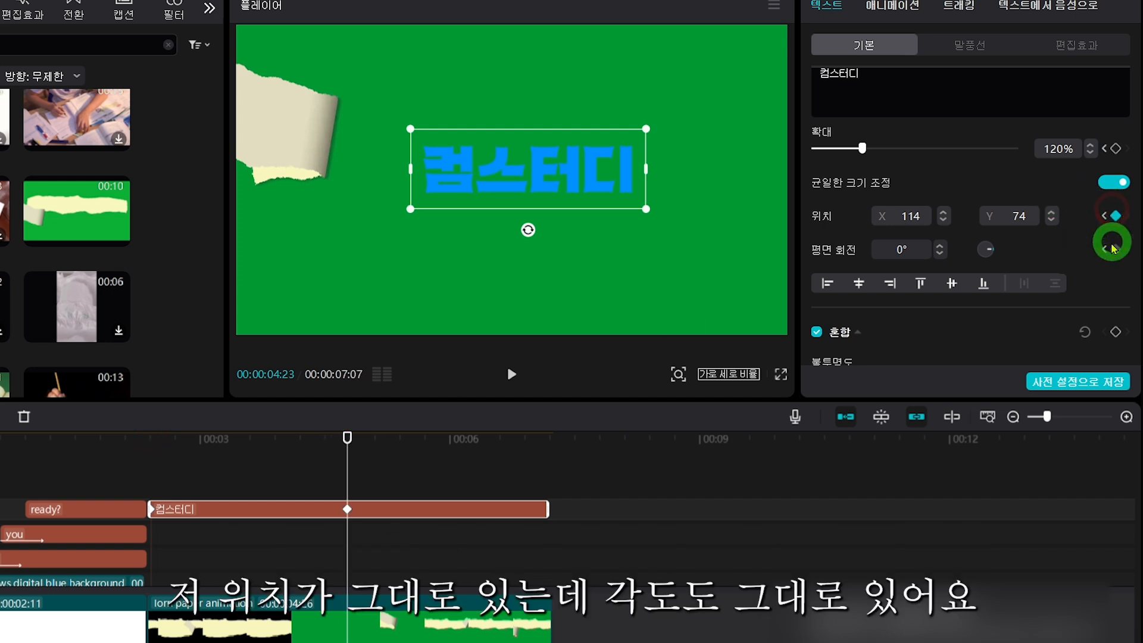
click(1116, 148)
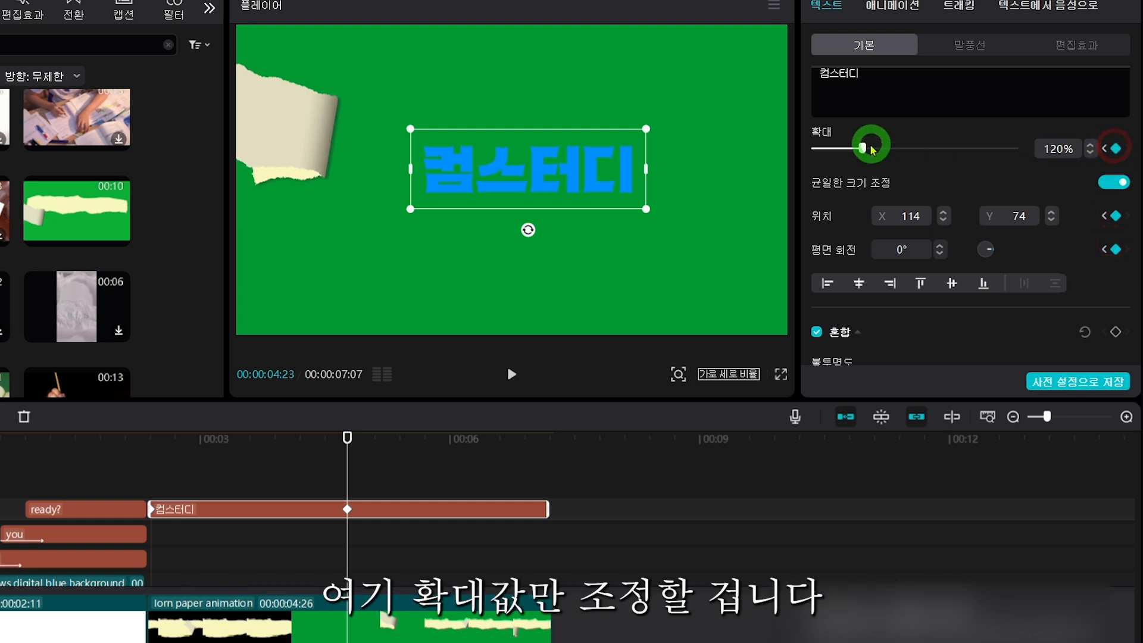
drag(870, 147, 946, 152)
drag(508, 210, 492, 216)
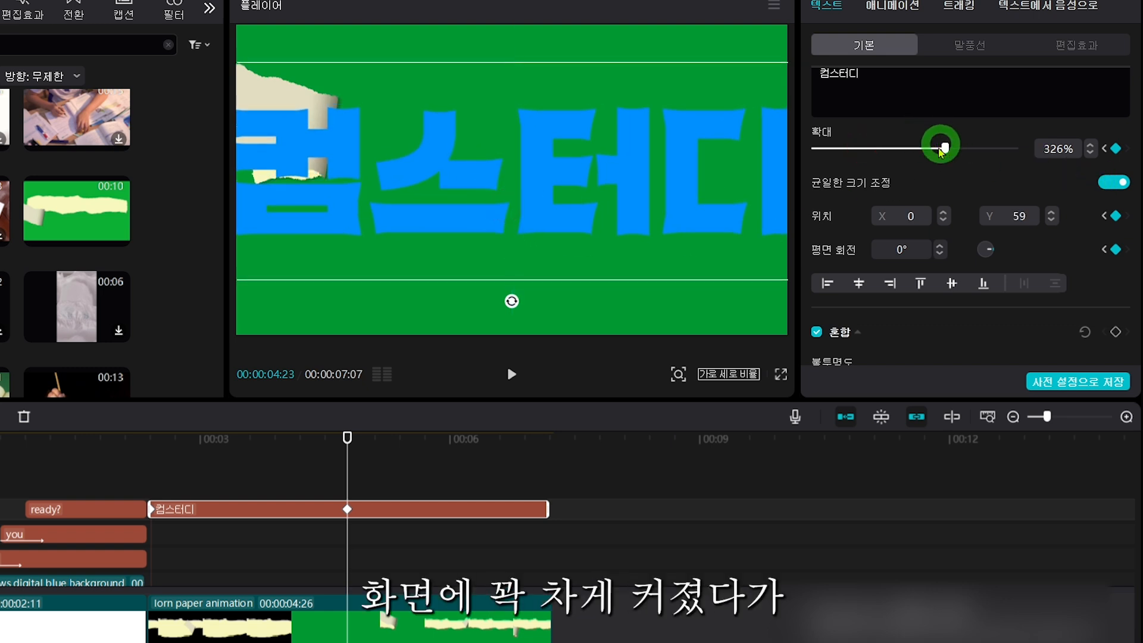
Step: Keyframe the scale, position and rotation of "컴스터디" at 00:00:07:03, with the scale reduced to 195%
drag(350, 440, 541, 440)
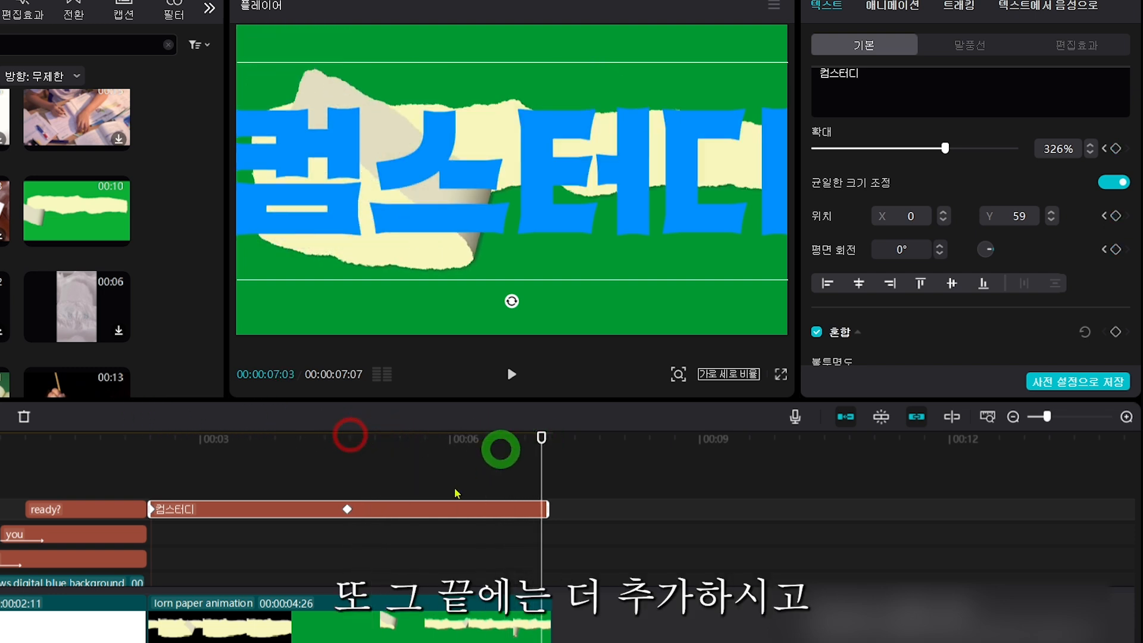
click(1116, 149)
click(1116, 216)
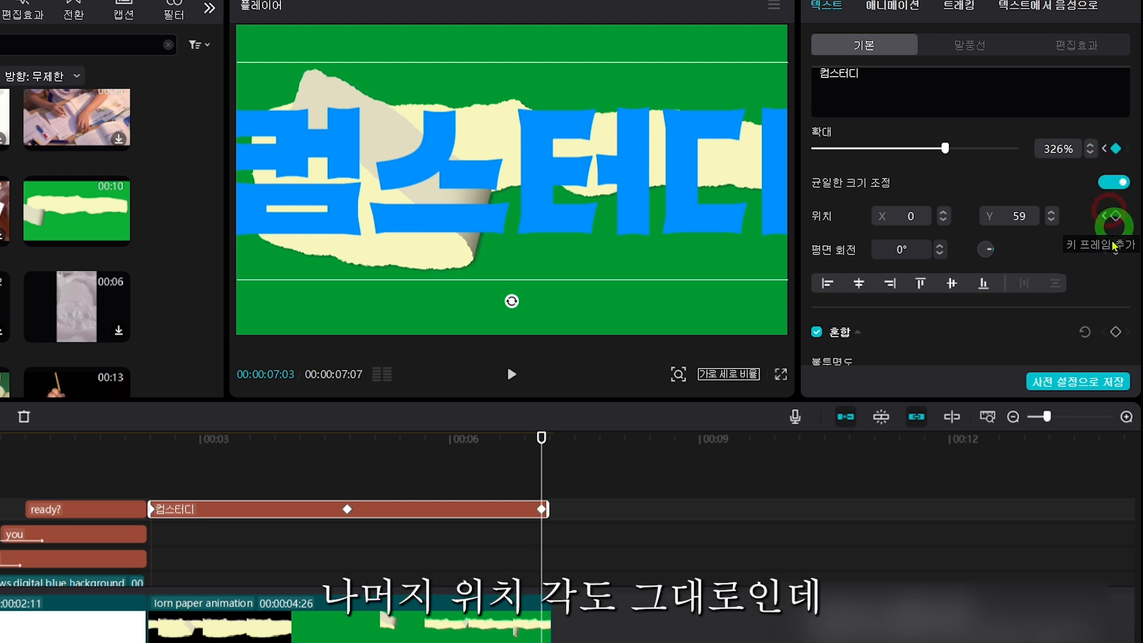
click(1116, 249)
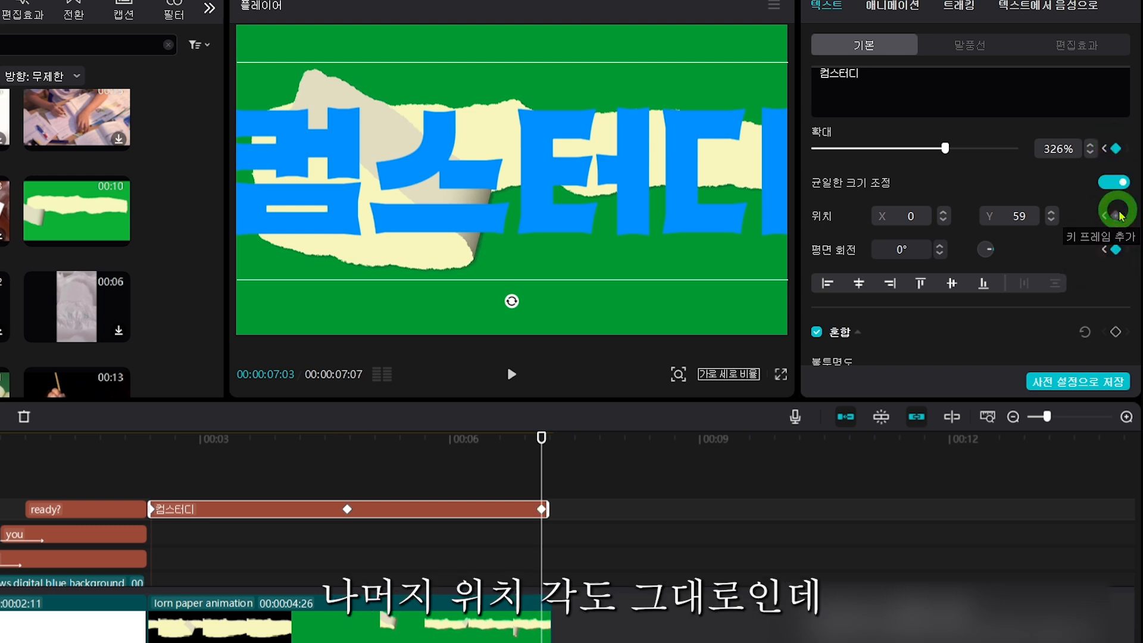
drag(945, 148, 893, 150)
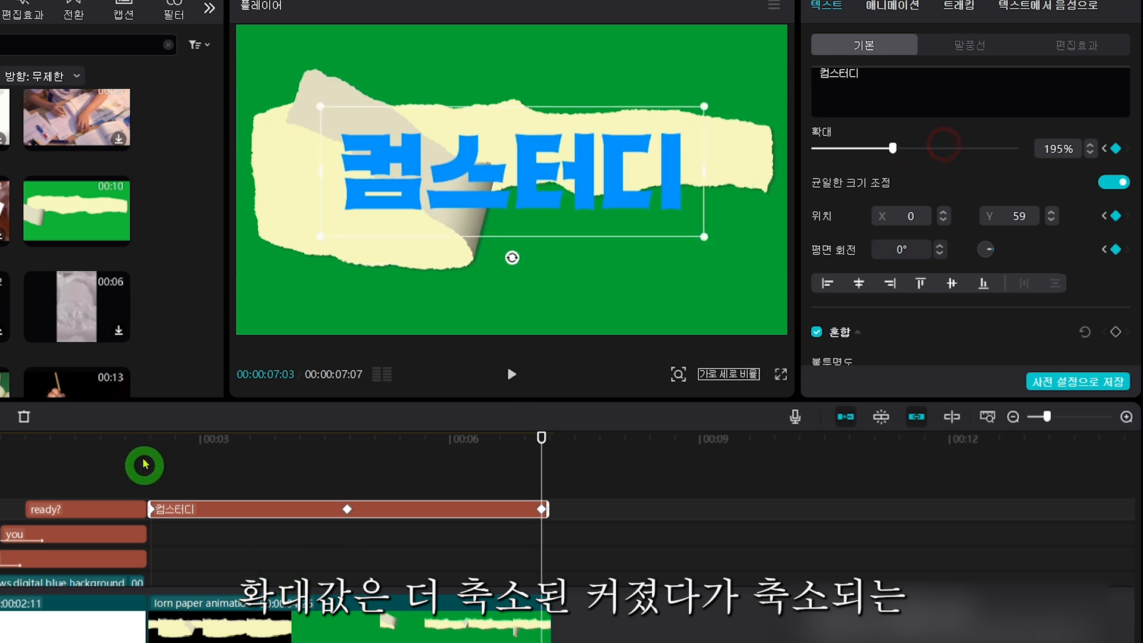
Step: Play back the "컴스터디" zoom animation from 00:00:02:12, and replay the intro from its beginning
click(149, 439)
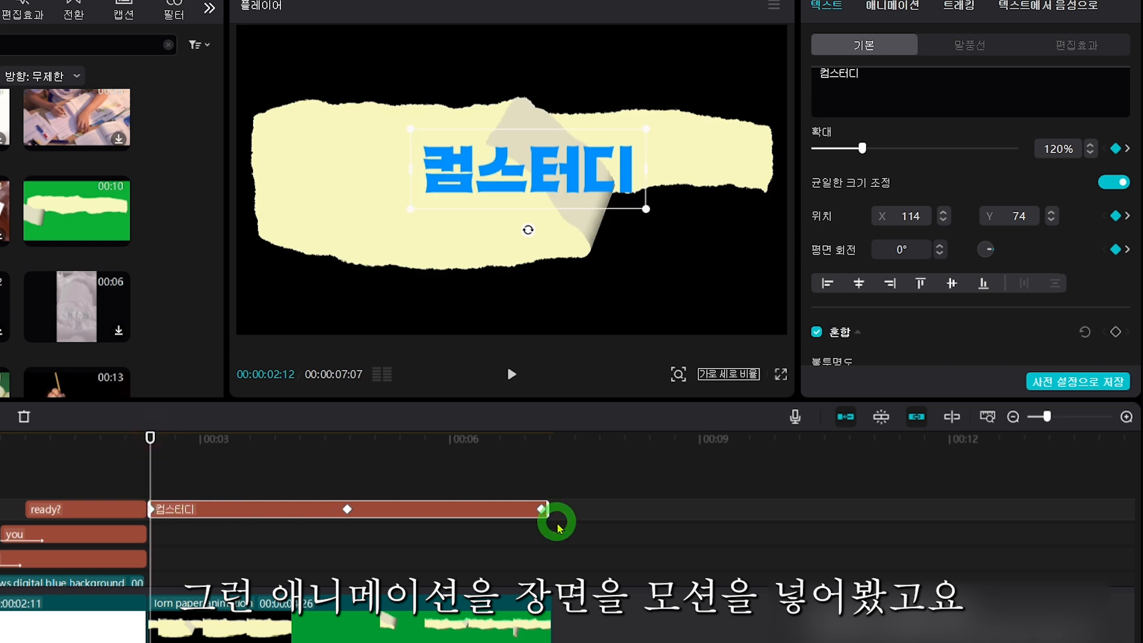
key(space)
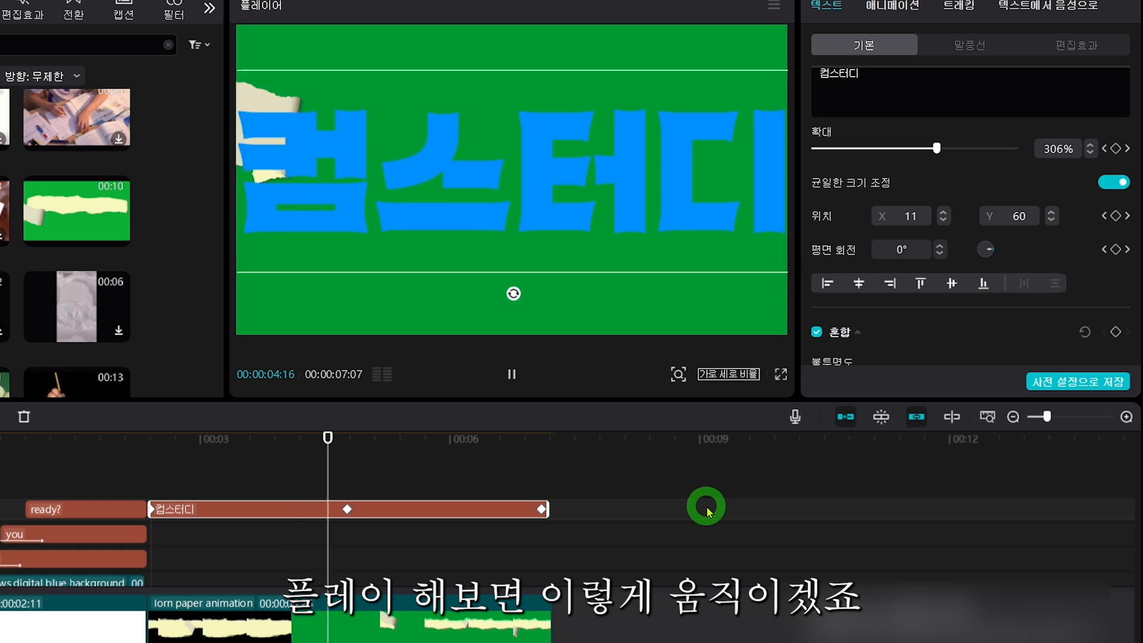
click(626, 487)
key(space)
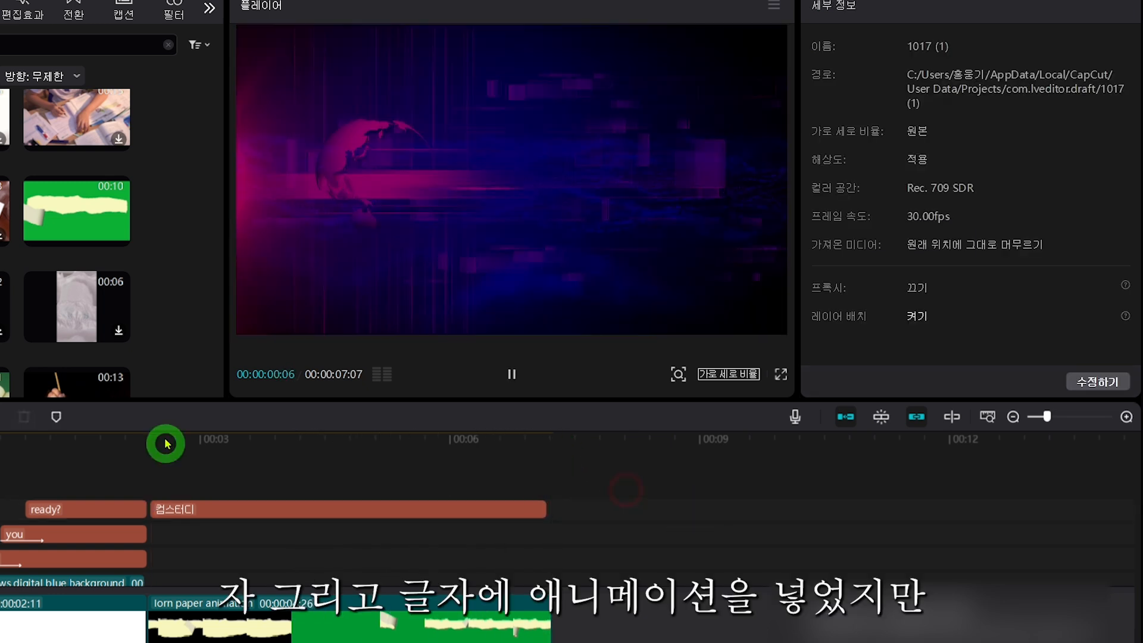
Step: Convert the "컴스터디" text into a compound clip, move it directly above the torn paper clip, and replay the intro
click(242, 438)
click(269, 509)
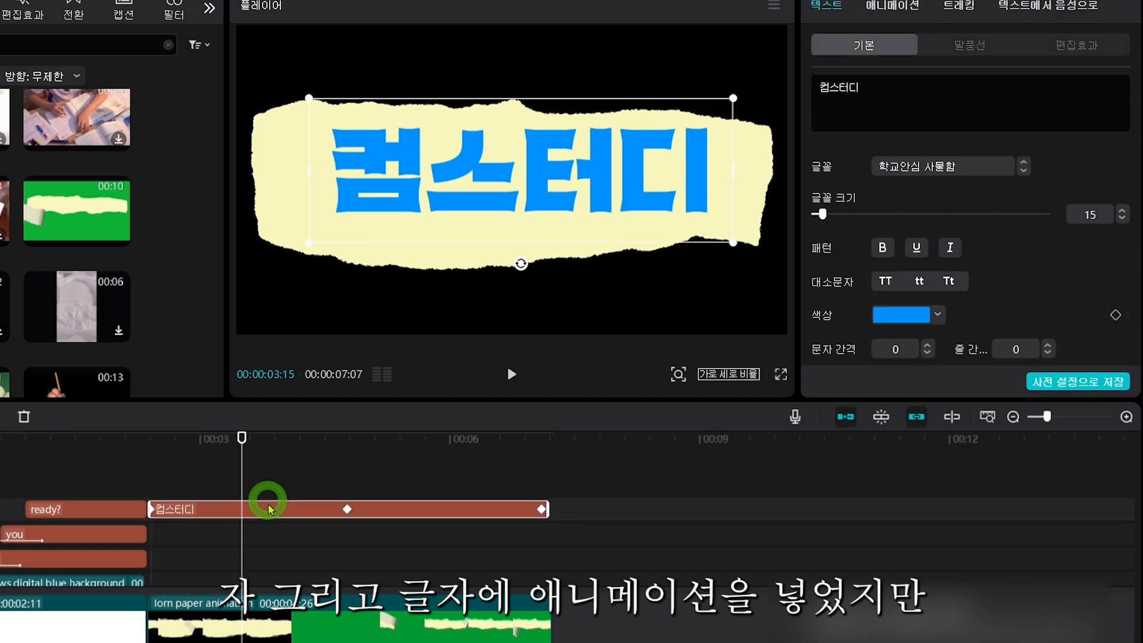
right_click(269, 509)
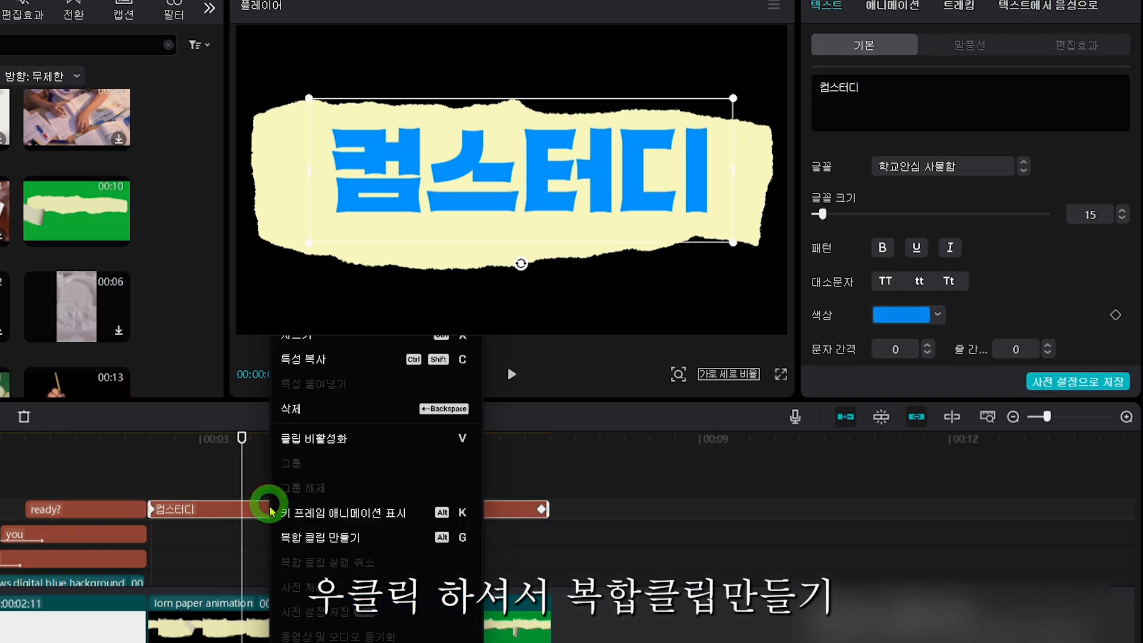
click(296, 538)
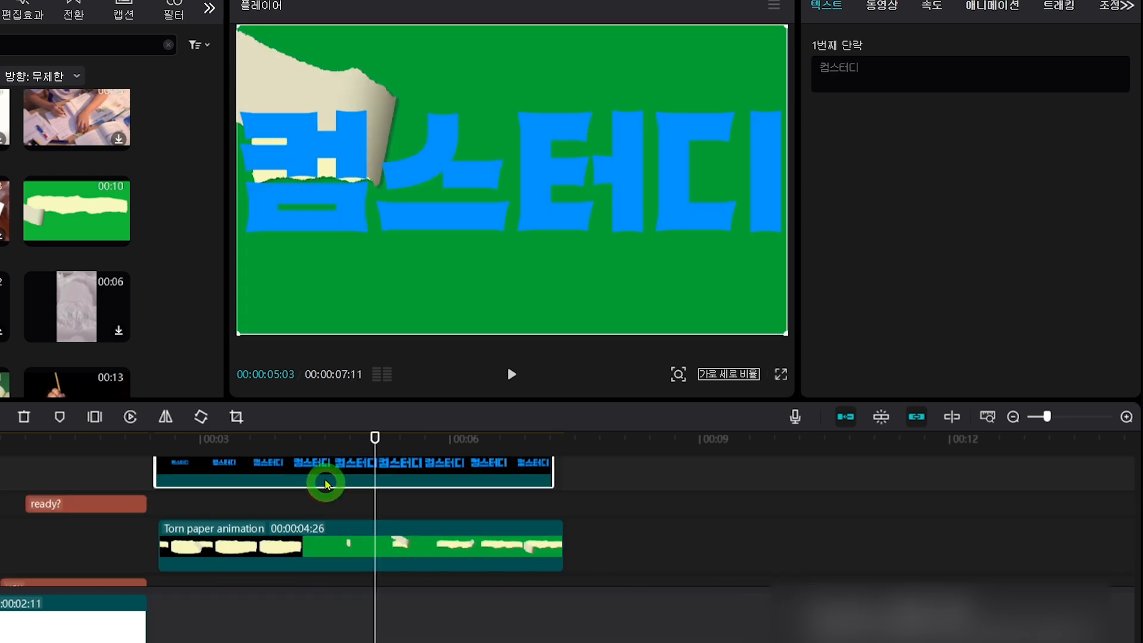
drag(425, 467, 414, 590)
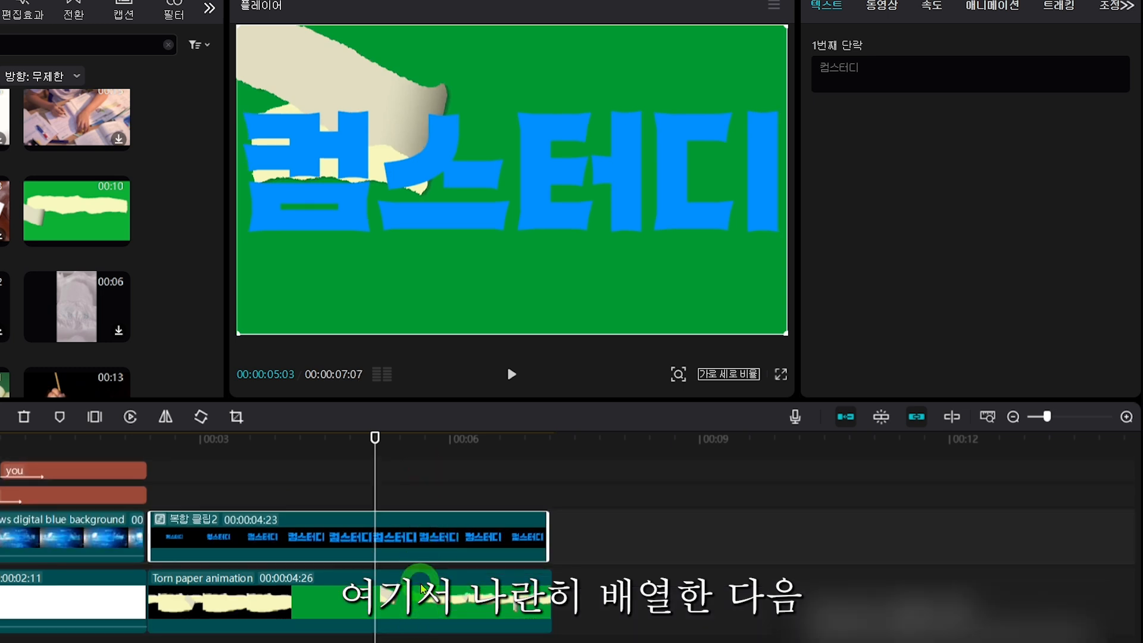
click(81, 375)
key(space)
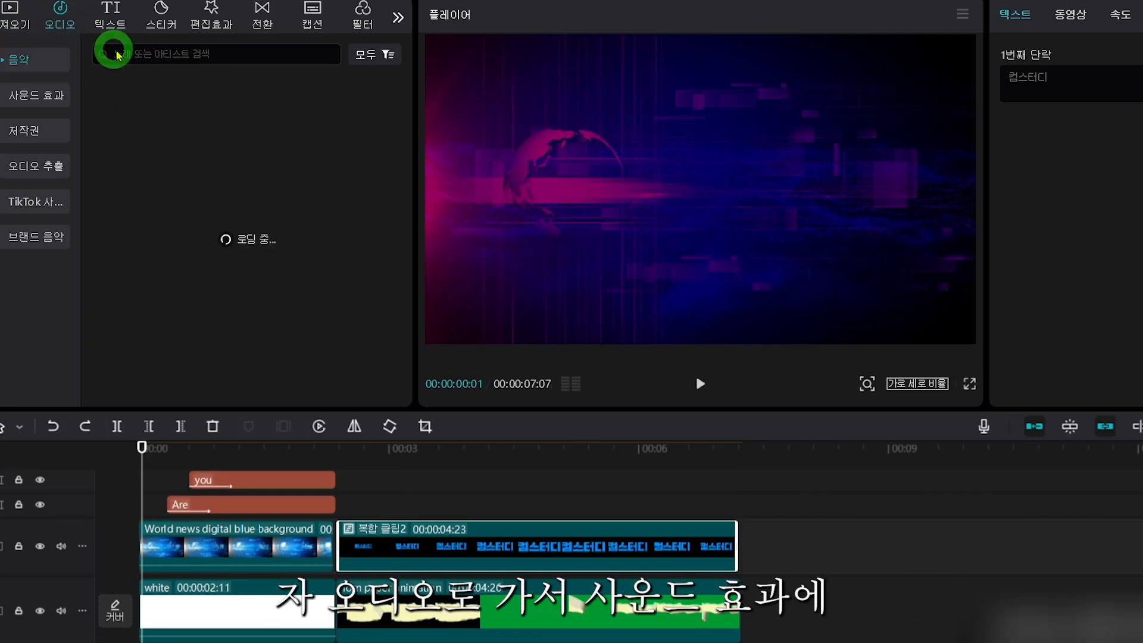
Step: Search the sound effects library for "타이핑소리"
click(29, 99)
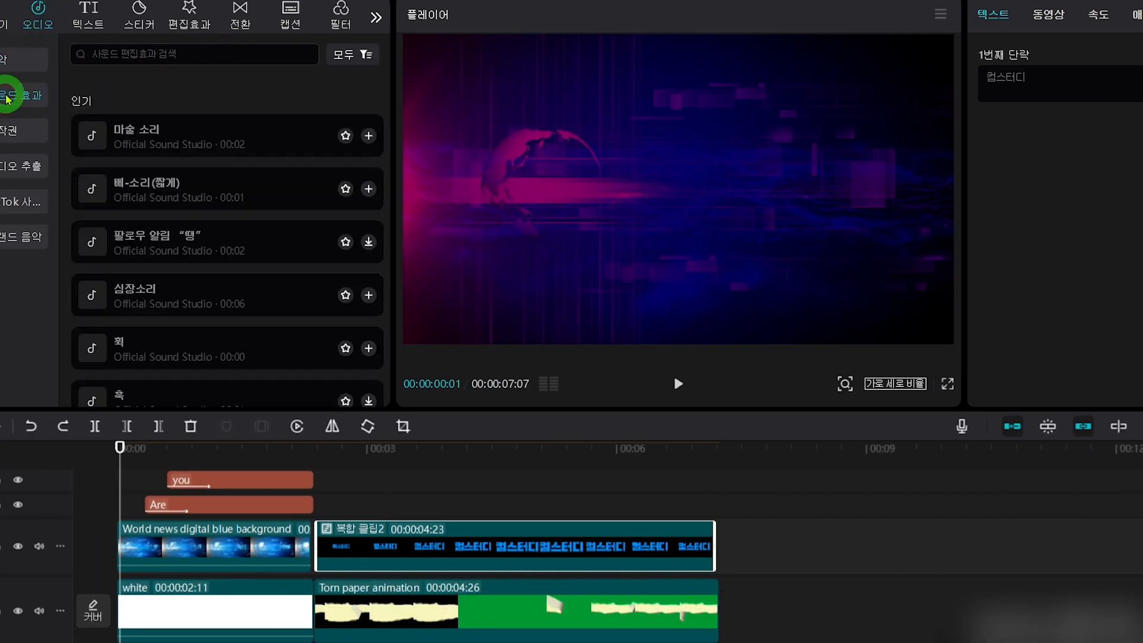
click(102, 55)
text(타이)
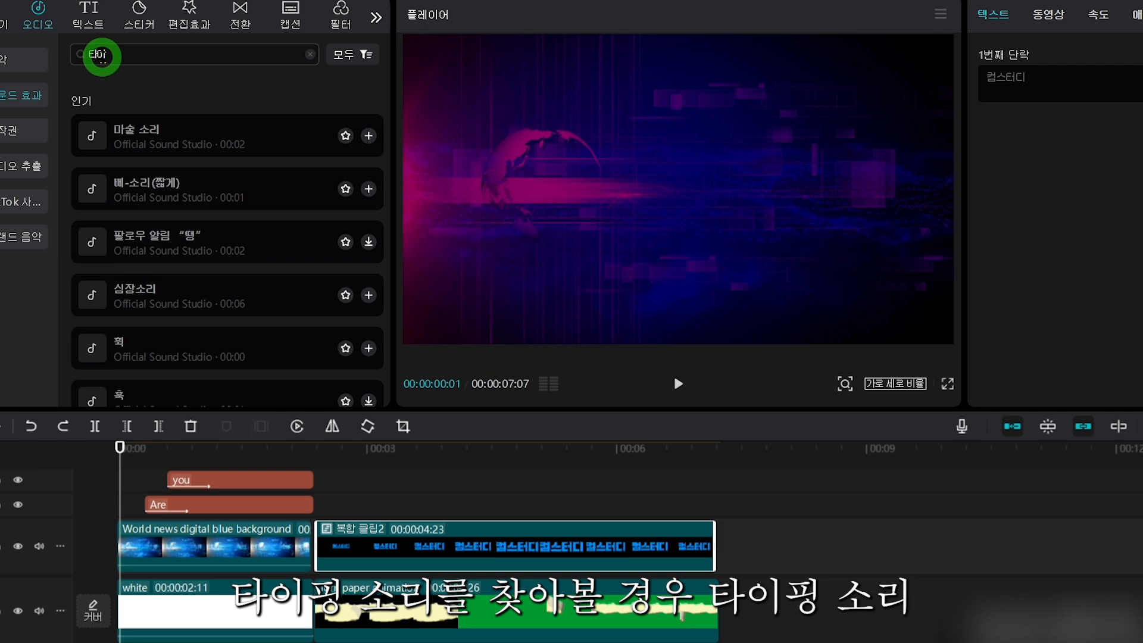
key(BackSpace)
key(BackSpace)
text(ㅌㅏ)
text(이)
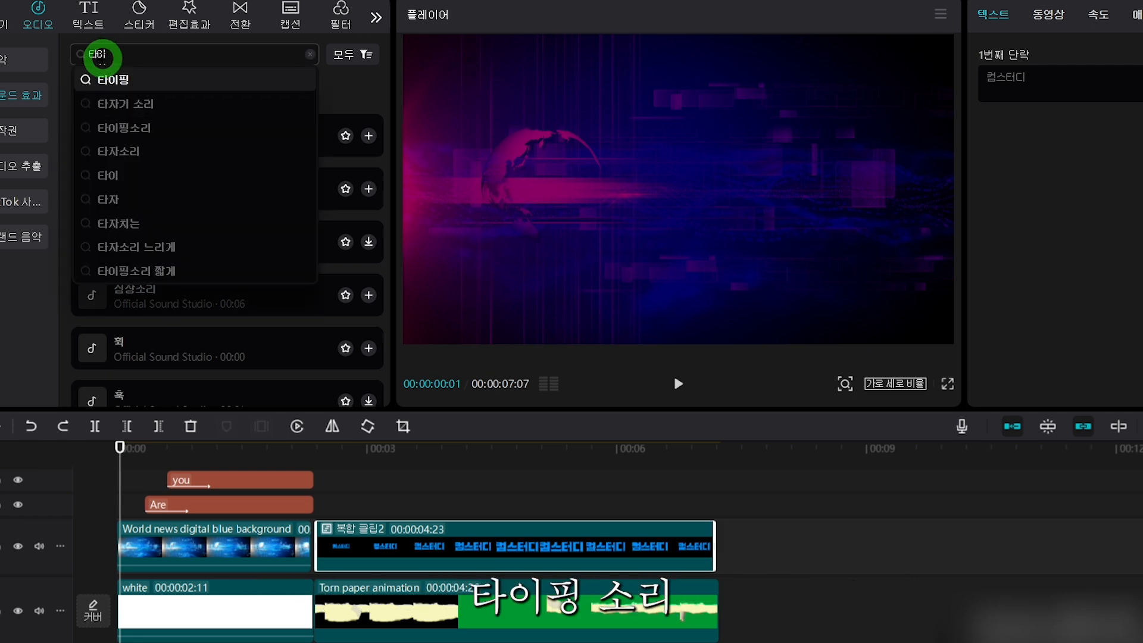
click(138, 128)
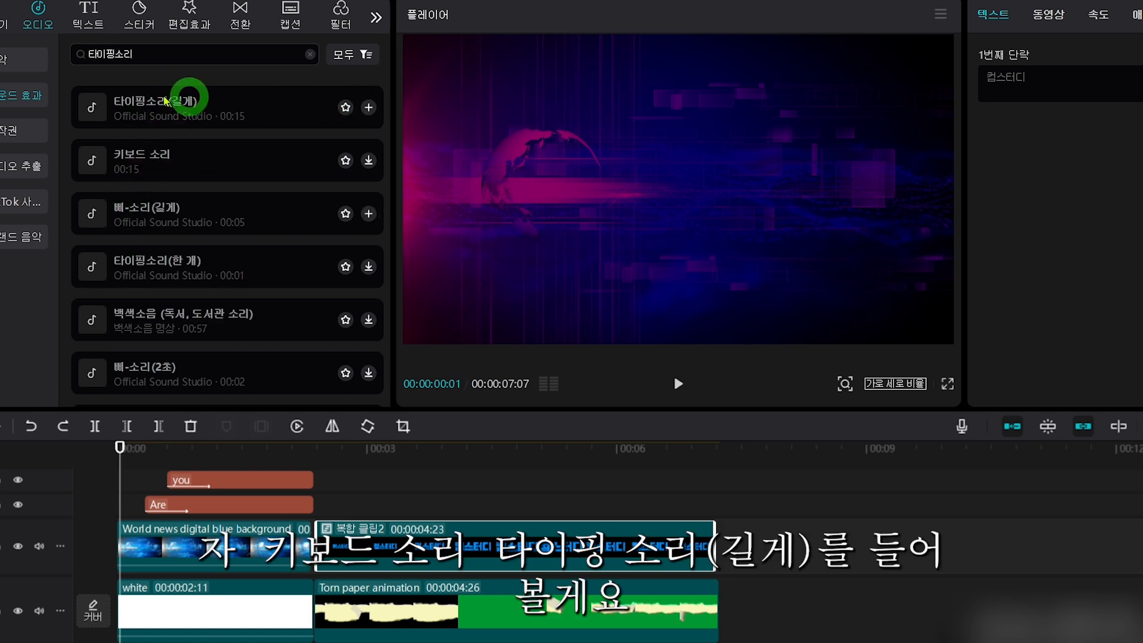
Step: Audition "타이핑소리(길게)", add it at the start of the timeline, and trim its end to 00:00:02:11
click(96, 109)
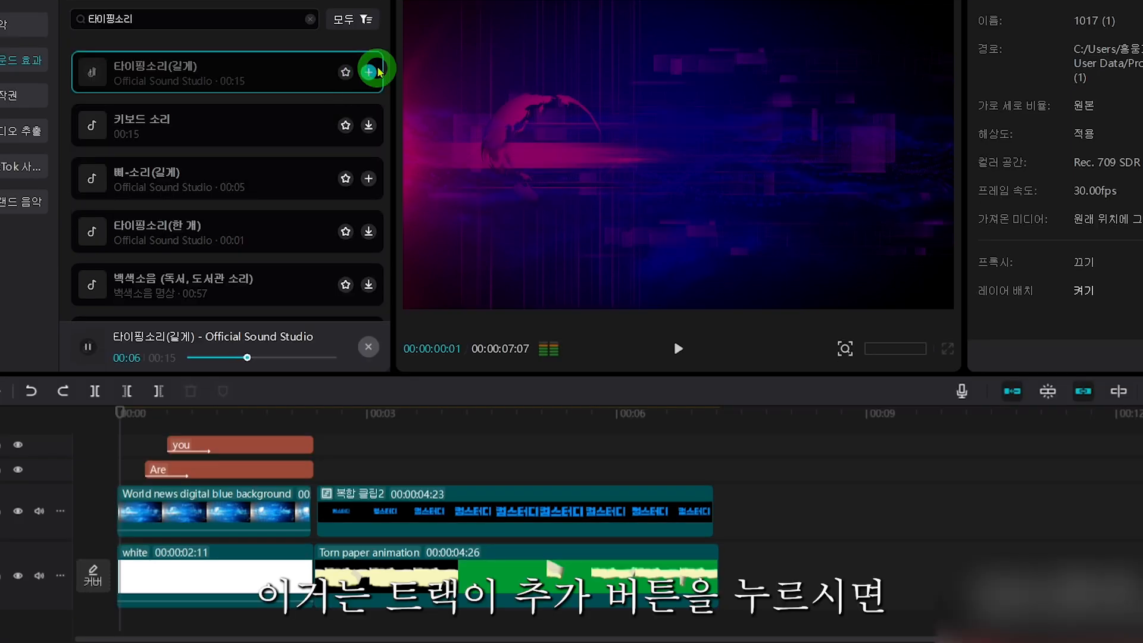
click(369, 72)
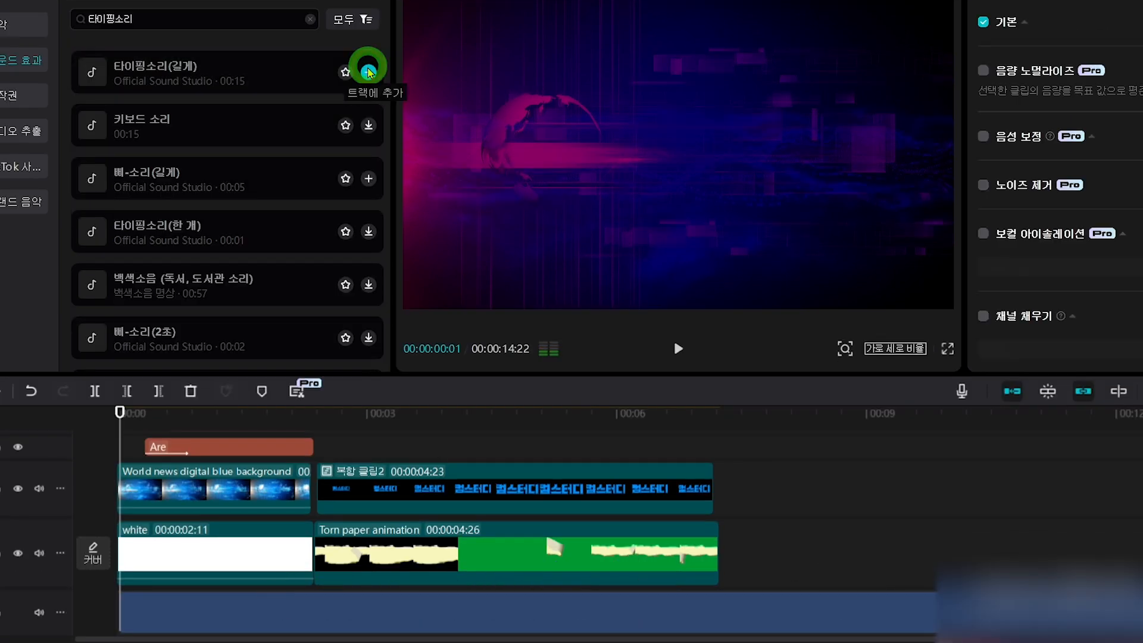
click(368, 72)
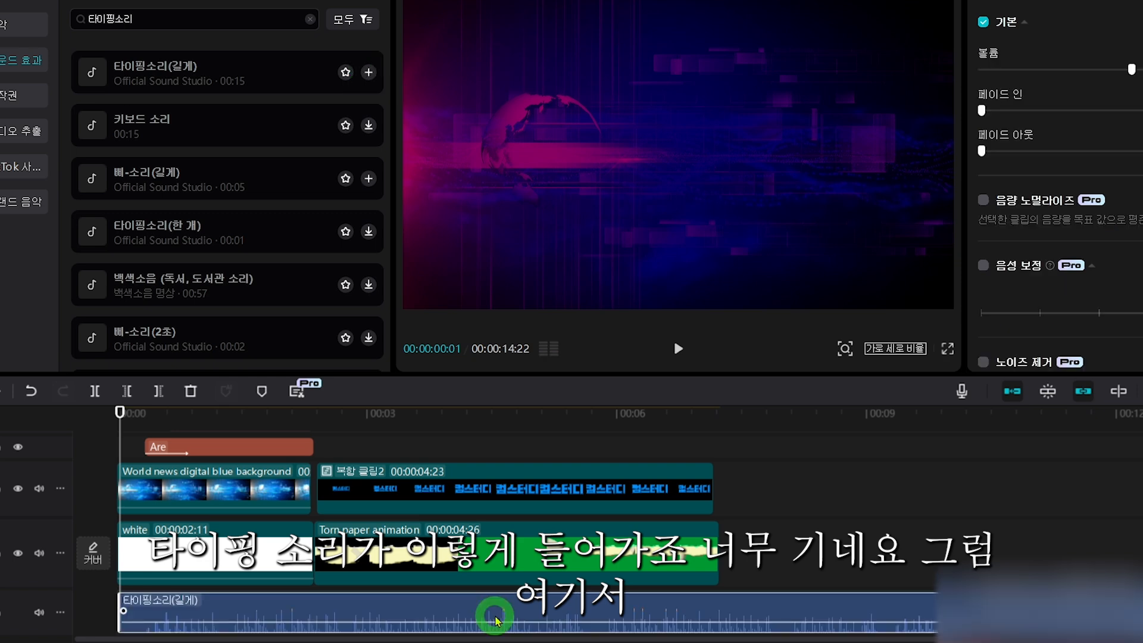
click(314, 412)
key(w)
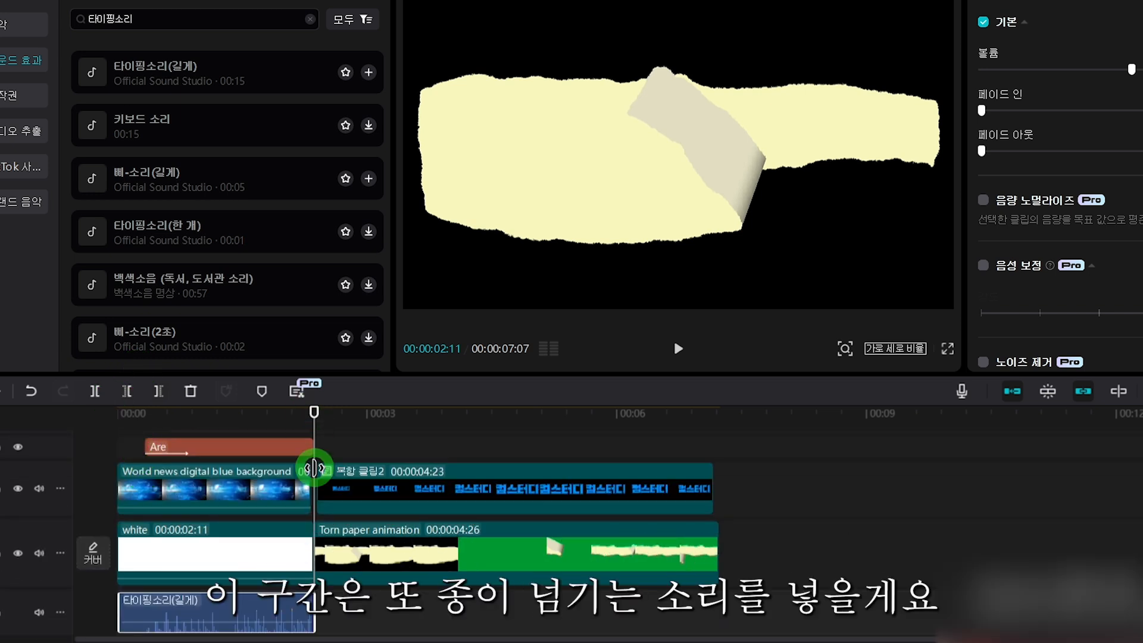
Step: Search the sound effects library for "turn the pages"
click(54, 18)
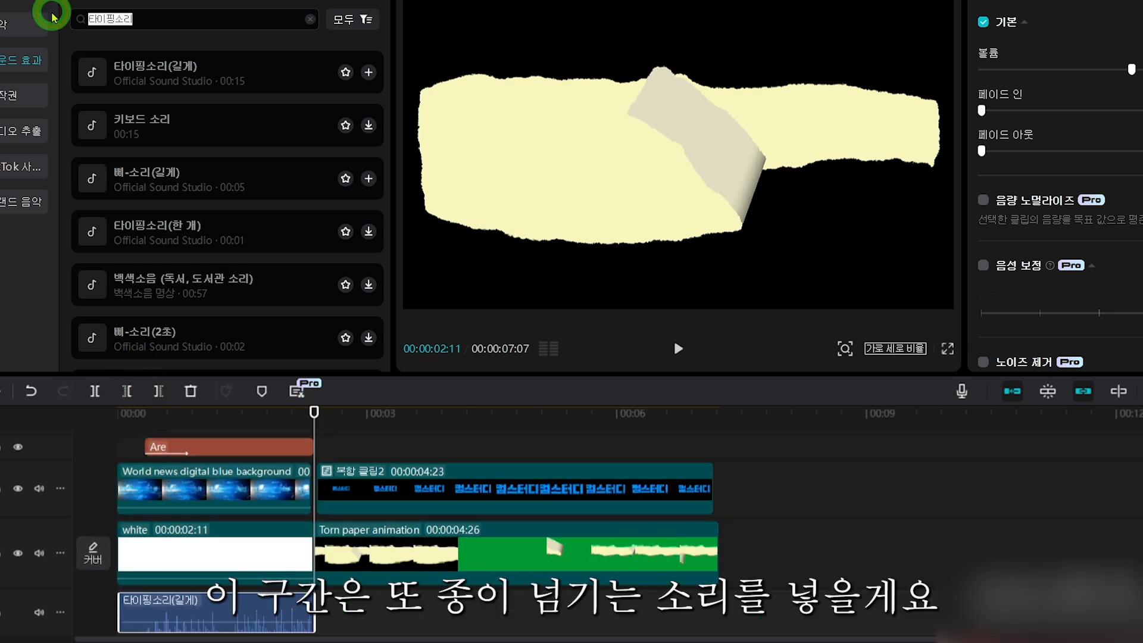
key(w)
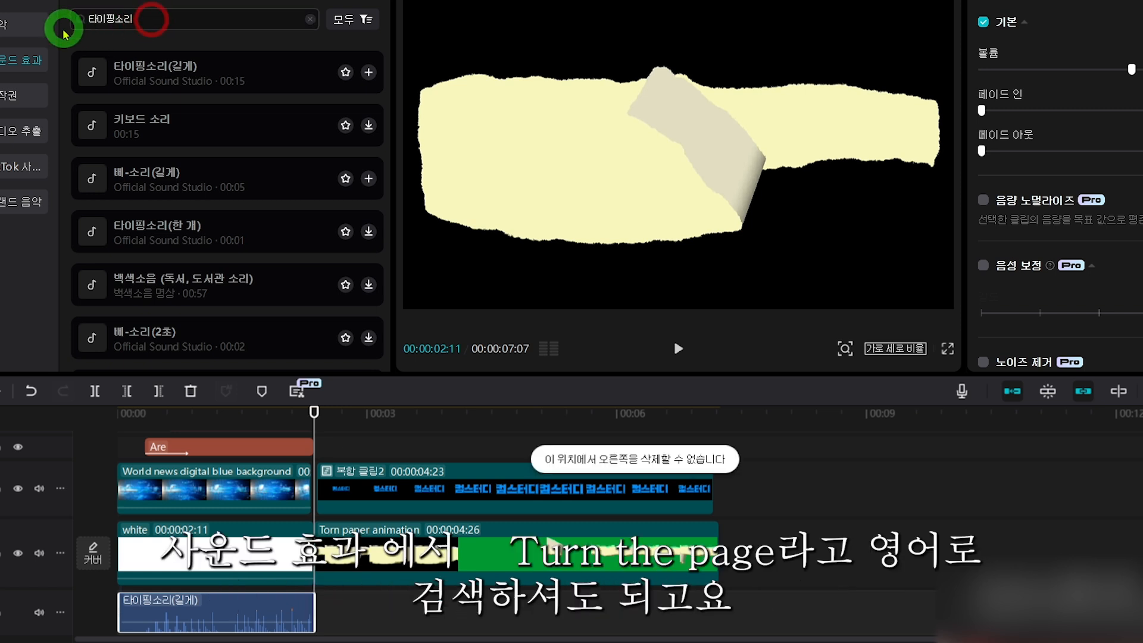
click(162, 15)
text(turn)
click(109, 163)
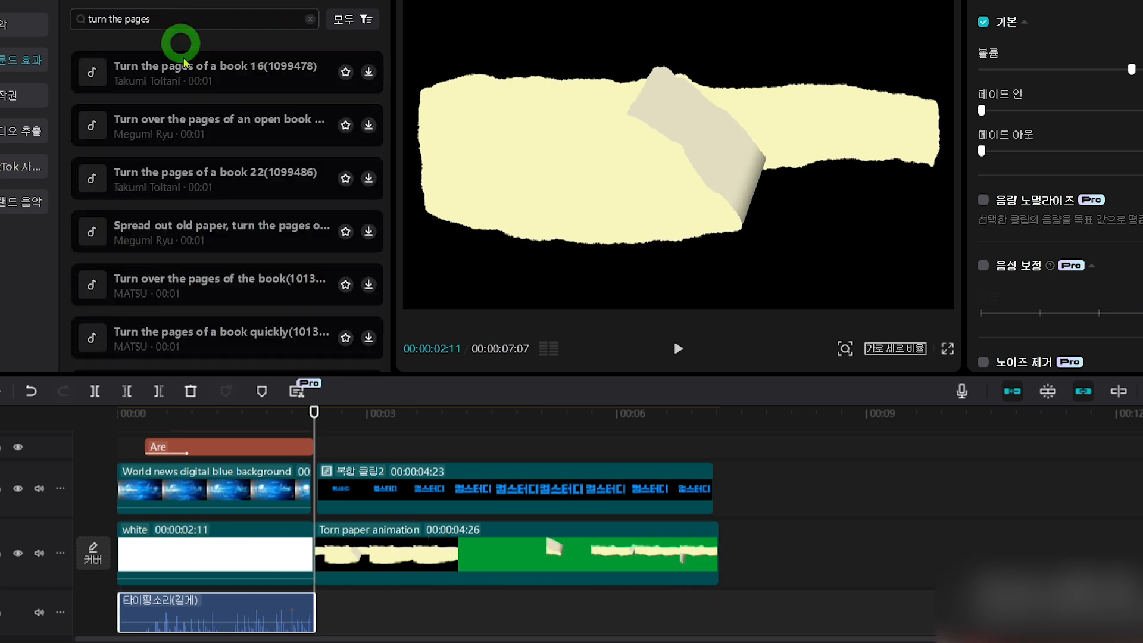
Step: Audition the first three page-turning sounds and add "Turn the pages of a book 16(1099478)" at 00:00:02:11
click(93, 72)
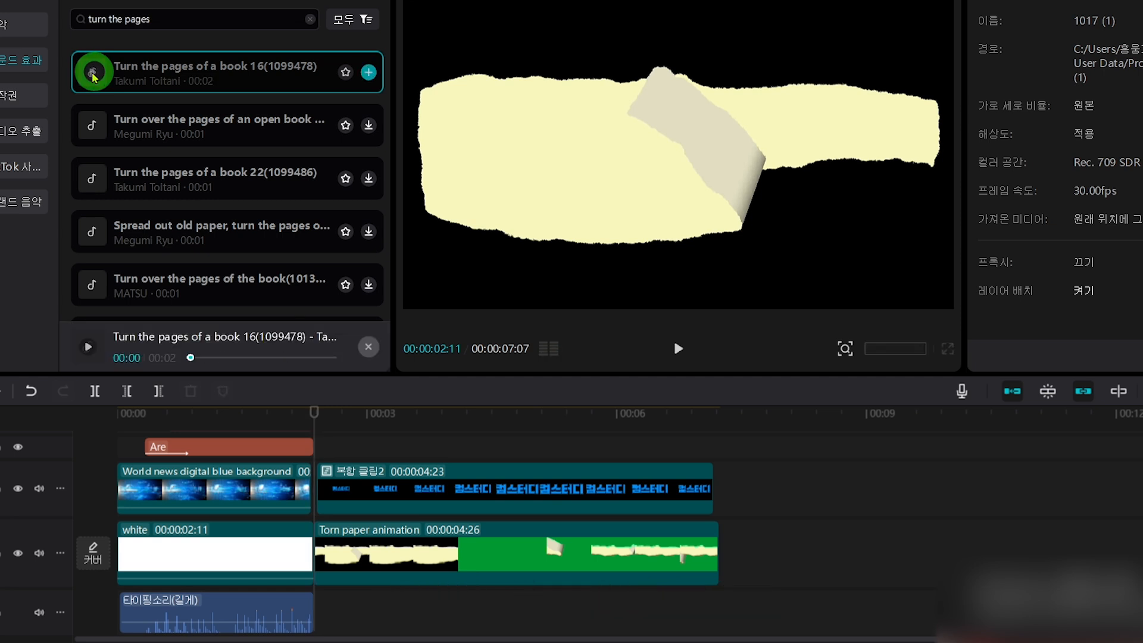
click(93, 130)
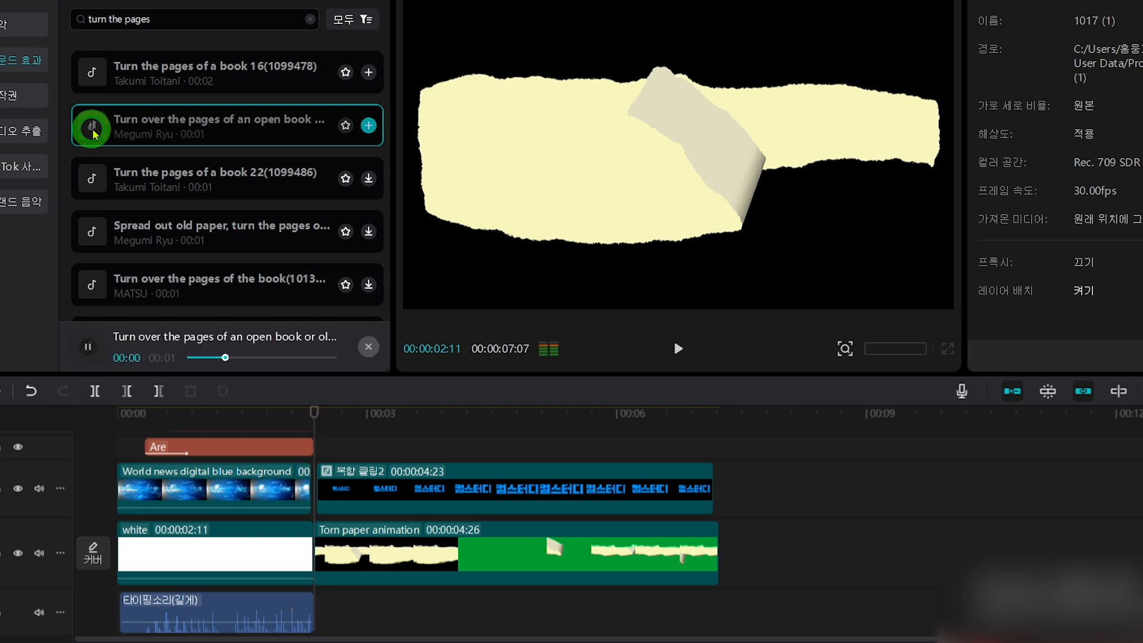
click(94, 179)
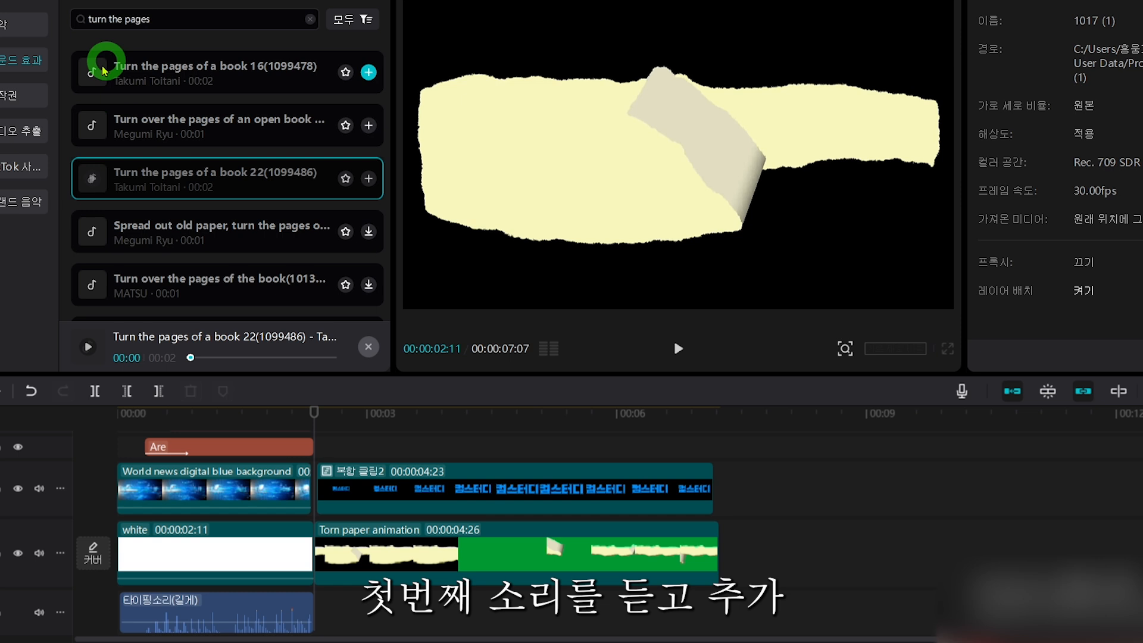
click(368, 72)
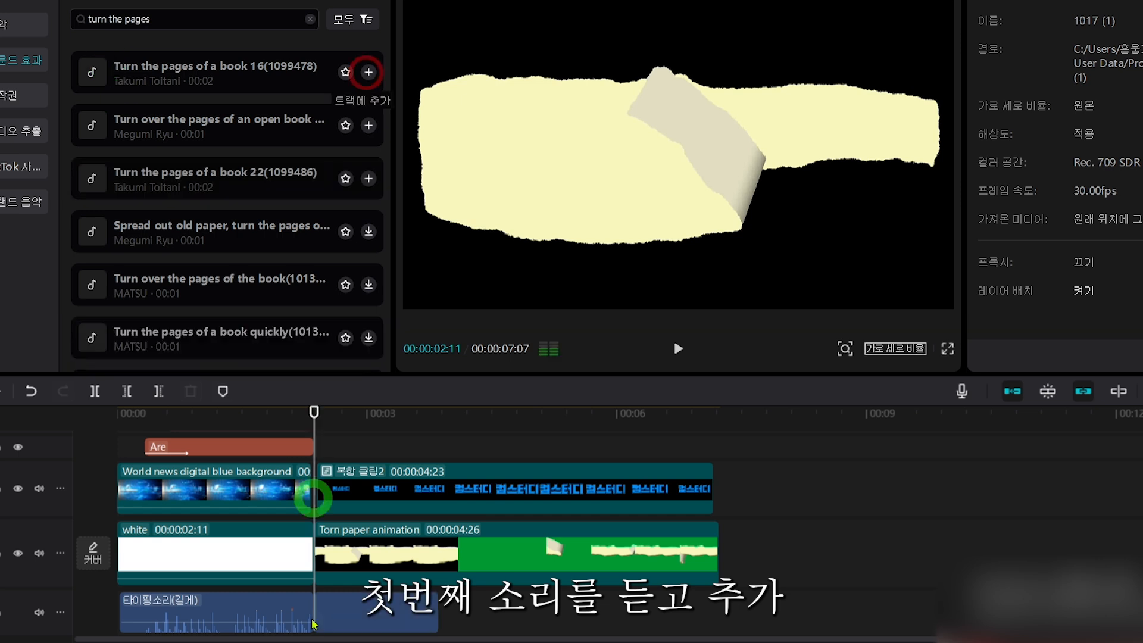
Step: Duplicate the page-turning sound clip twice along the audio track, covering the rest of the torn paper section
click(310, 617)
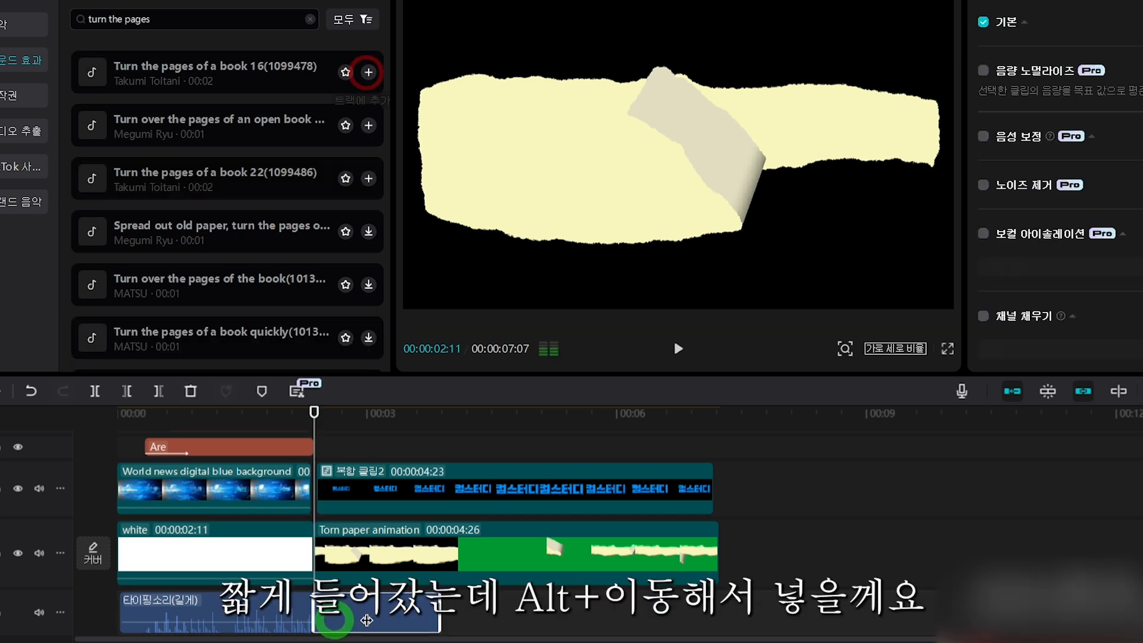
click(382, 619)
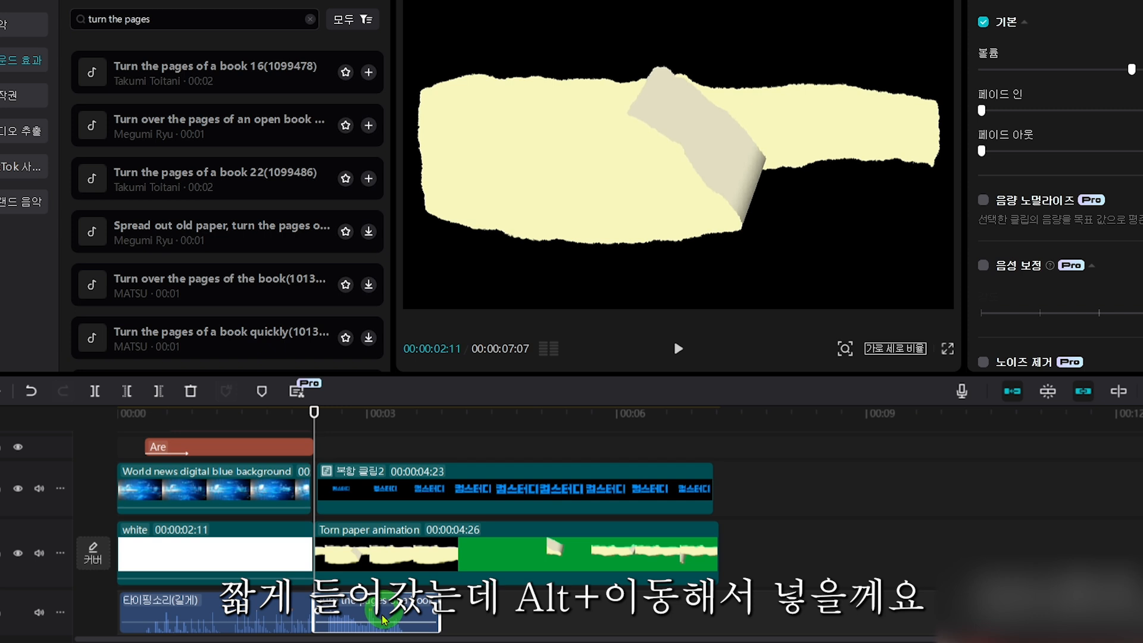
drag(382, 619, 626, 588)
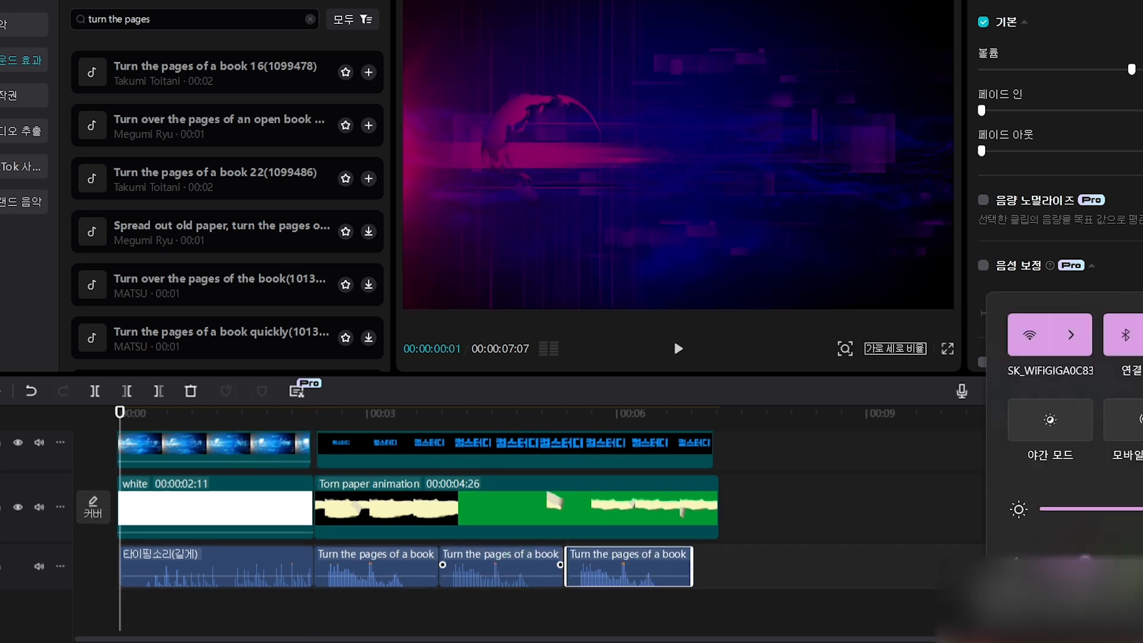
click(873, 503)
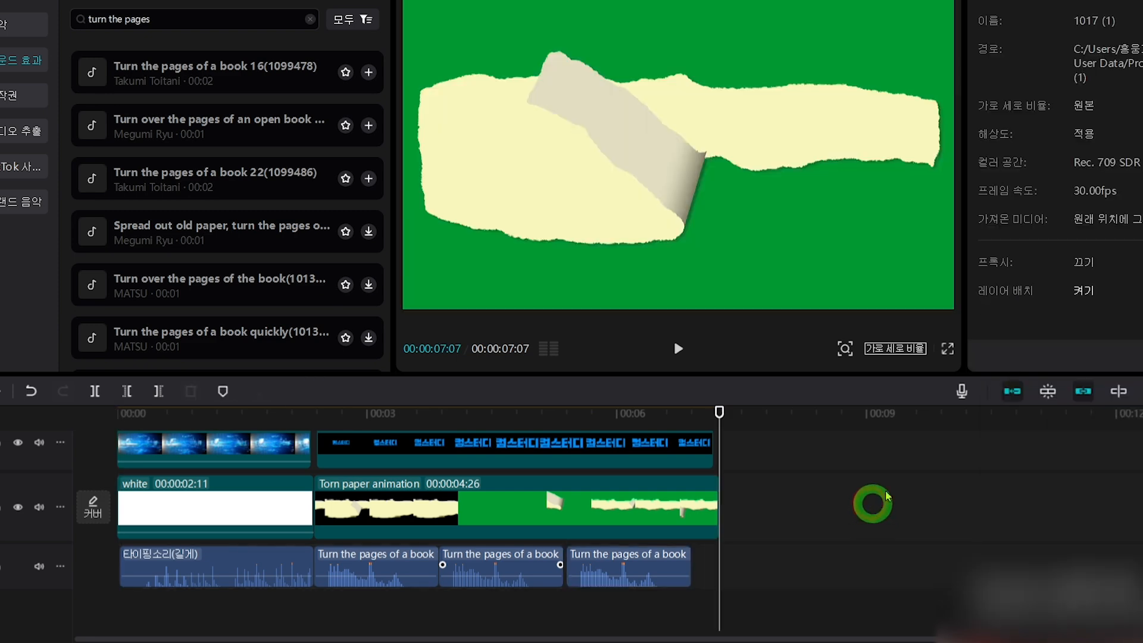
Step: Select the typing sound and all three page-turning clips and raise their volume slightly
drag(132, 631, 691, 560)
click(776, 638)
drag(811, 642, 189, 596)
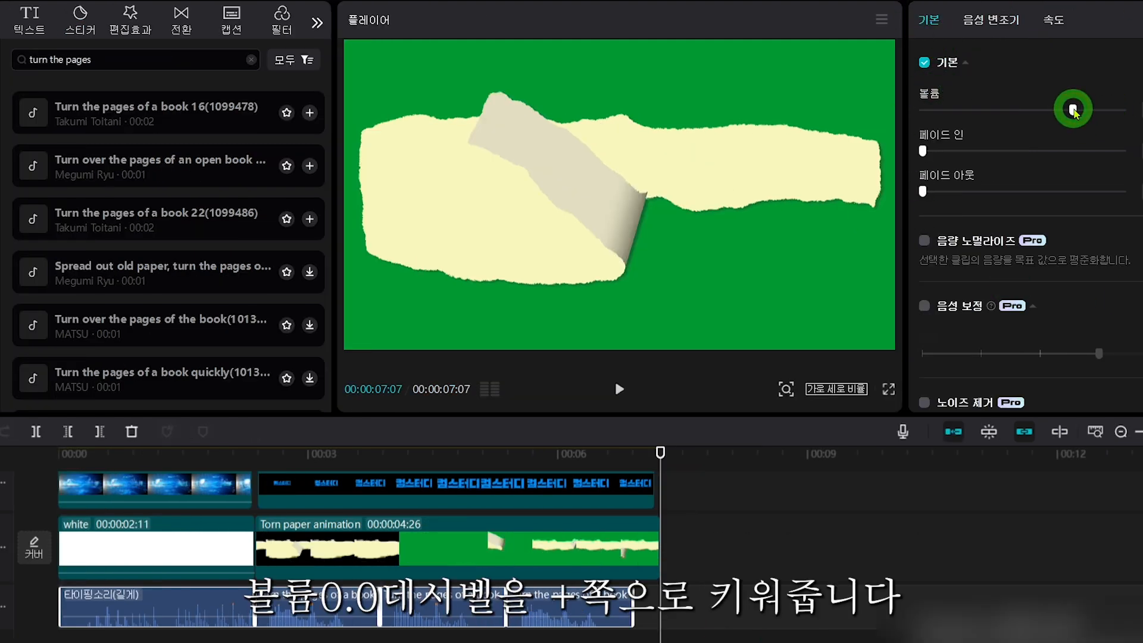
drag(1074, 110, 1092, 111)
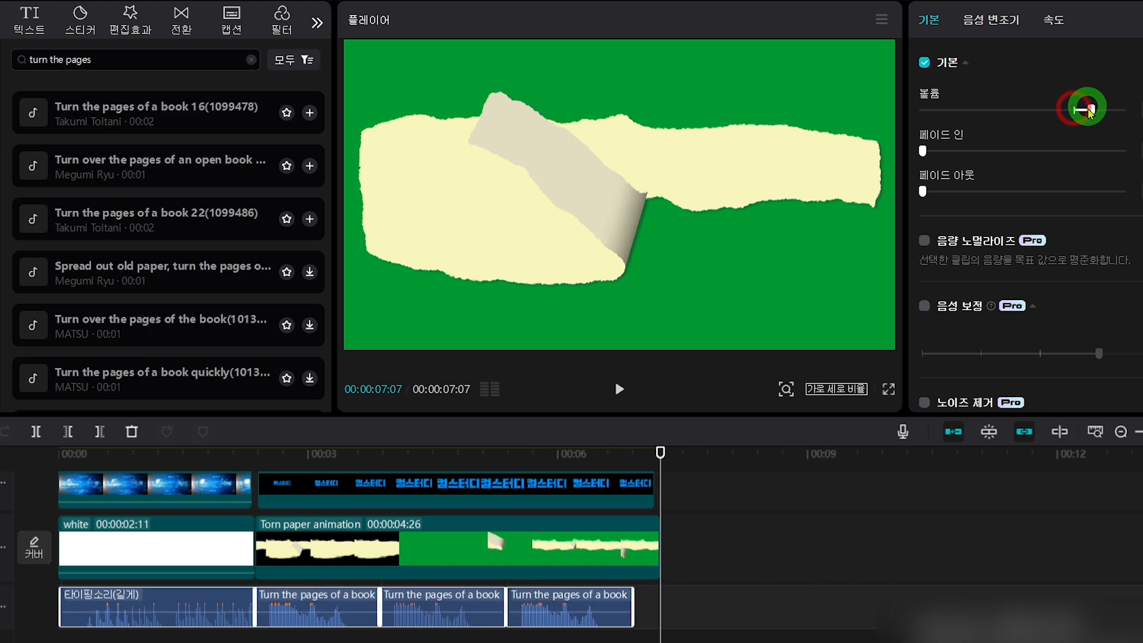
Step: Play the intro from its beginning to check the louder sound effects
click(456, 642)
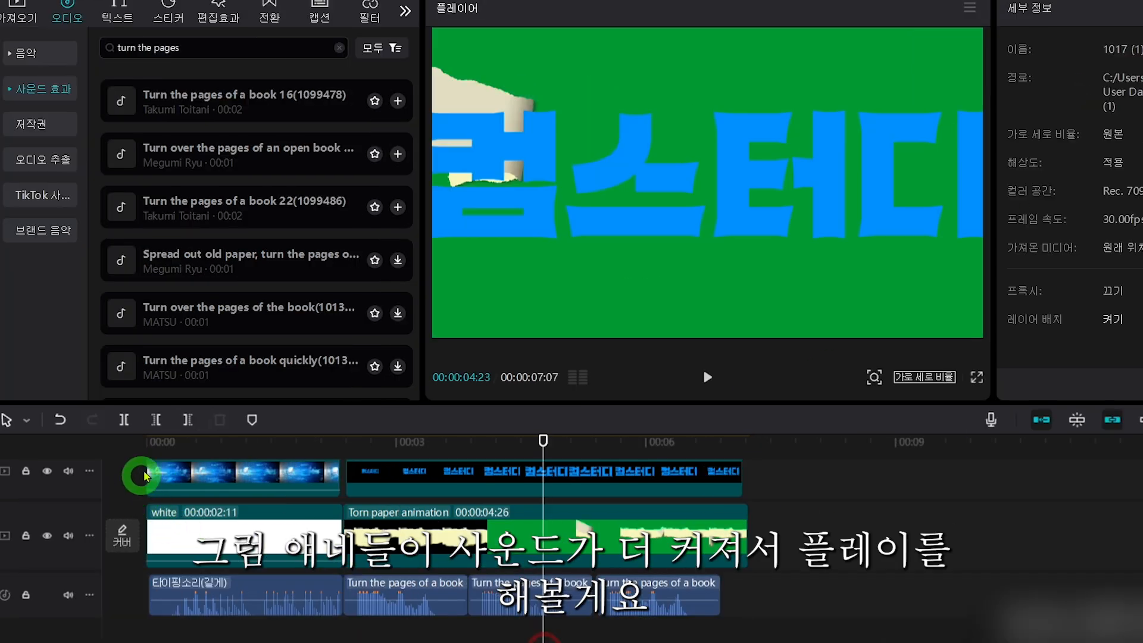
click(152, 445)
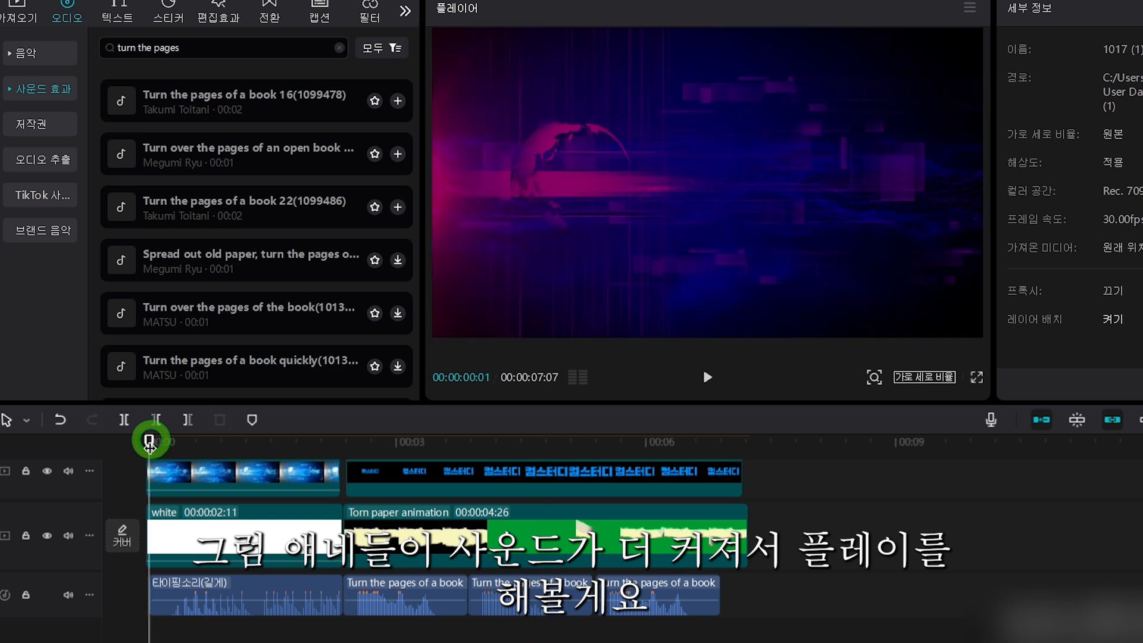
key(space)
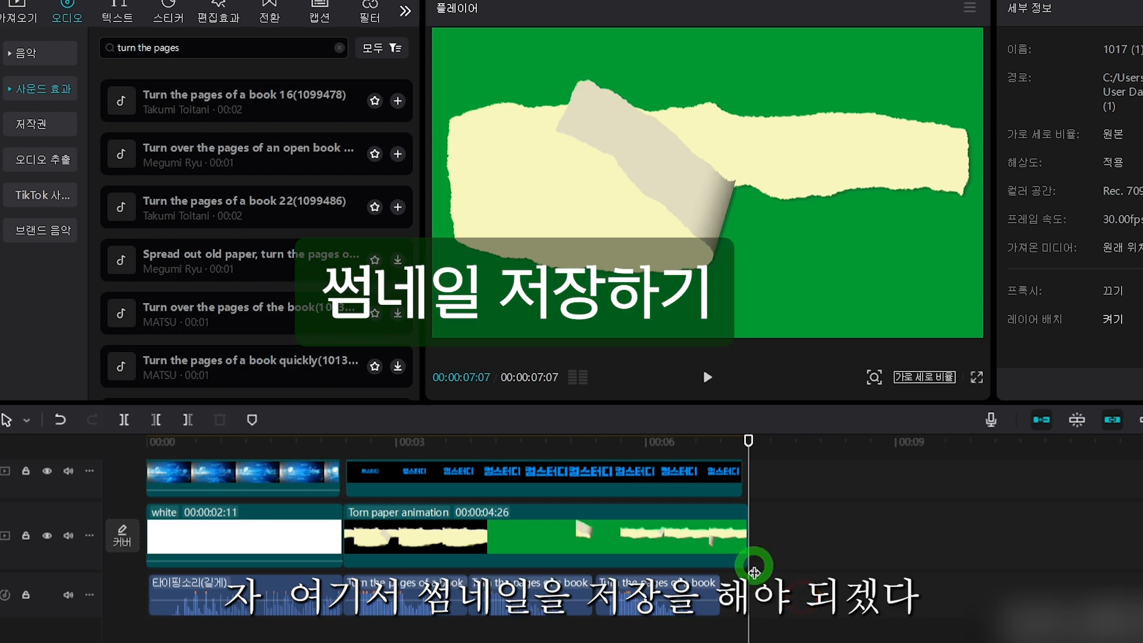
Step: Place the playhead at 00:00:06:24 on the blue 컴스터디 title and open the still frame export for that frame
click(380, 447)
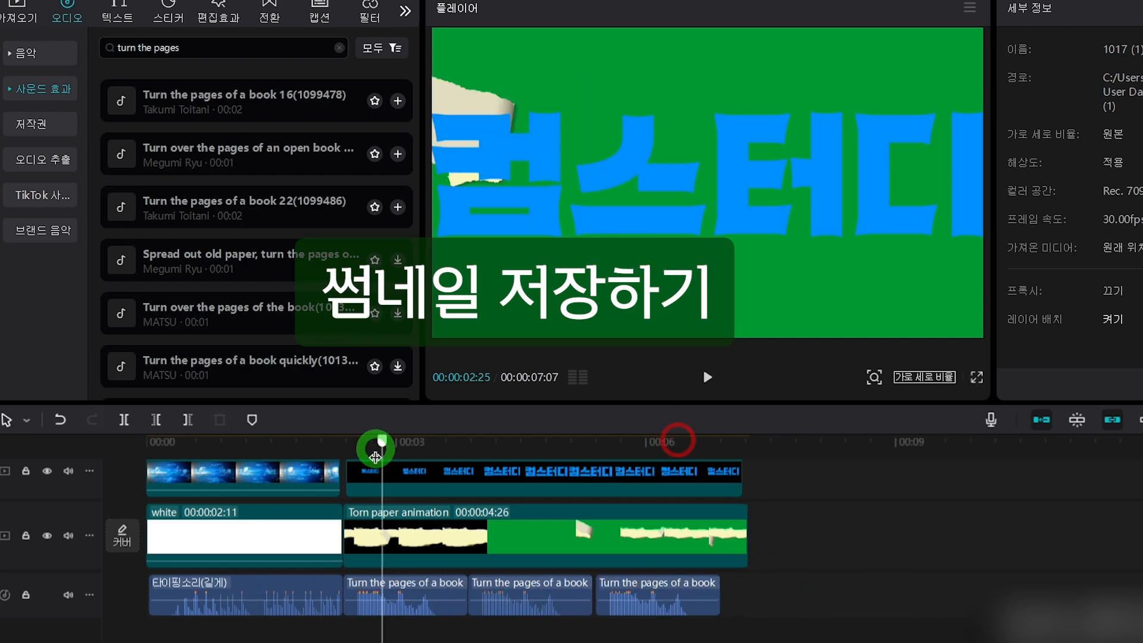
click(499, 475)
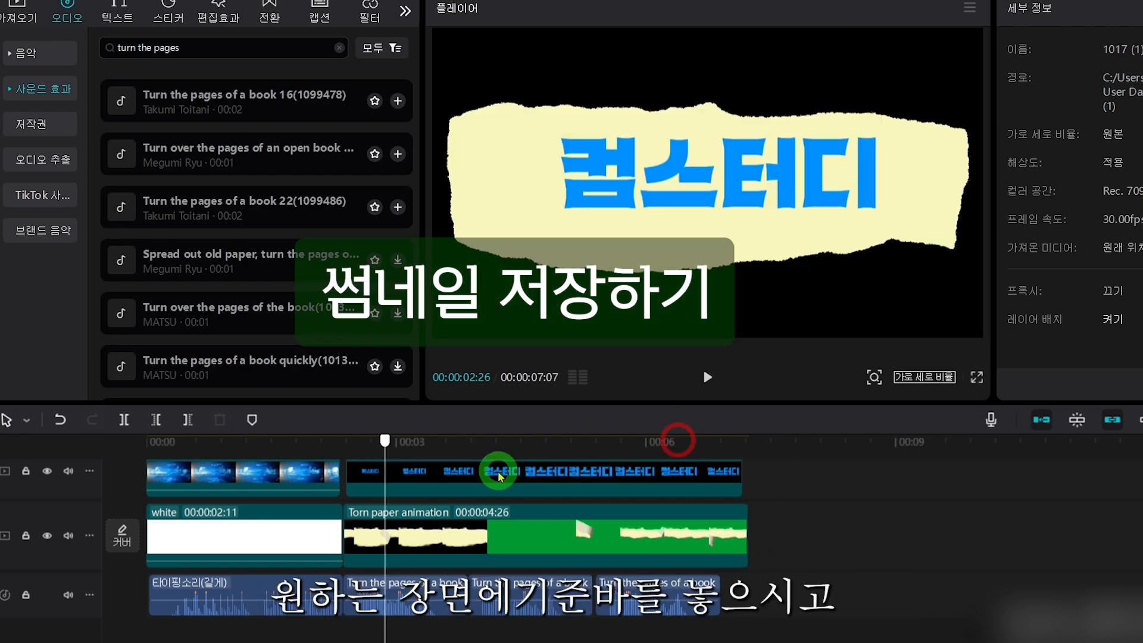
drag(385, 479, 391, 483)
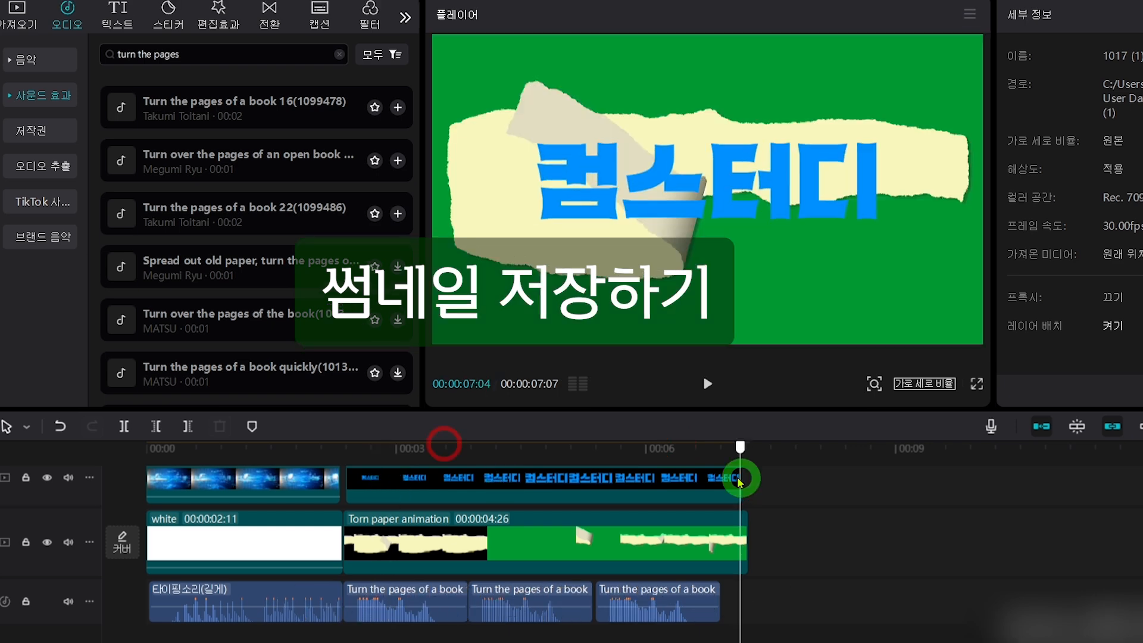
drag(739, 483, 714, 480)
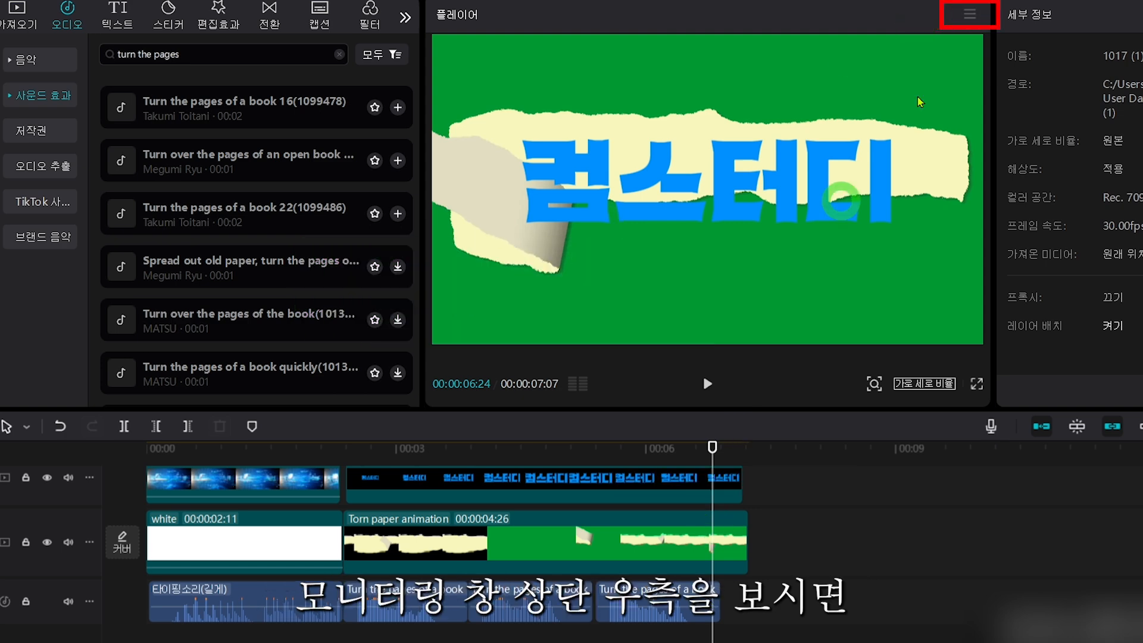
click(969, 13)
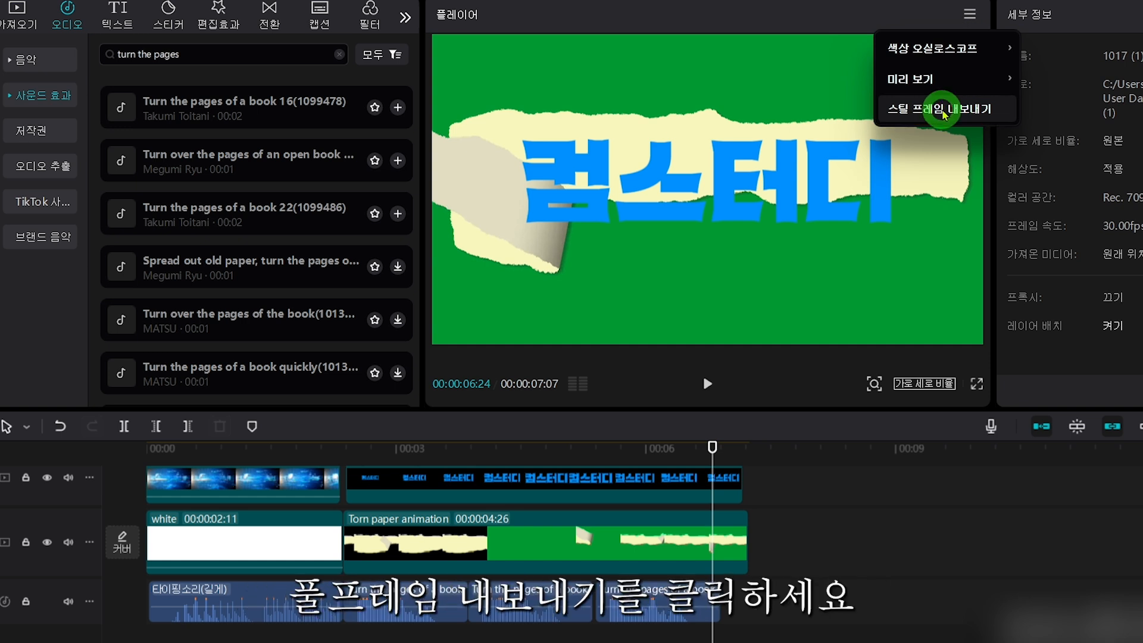
click(943, 113)
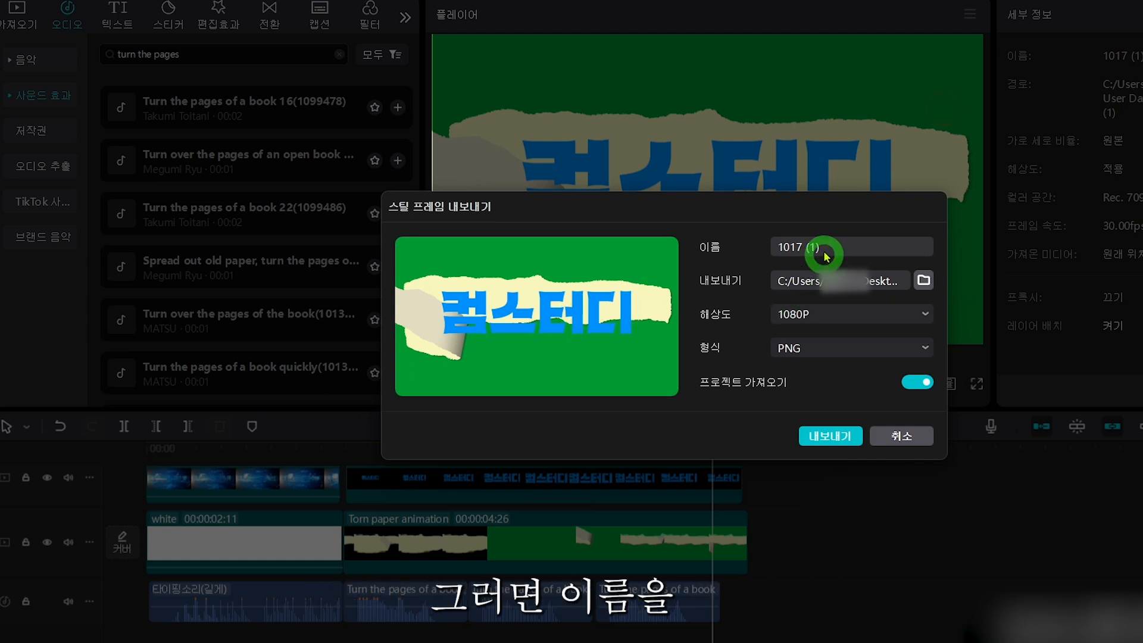
Step: Name the exported still frame 썸네일
drag(827, 247, 742, 251)
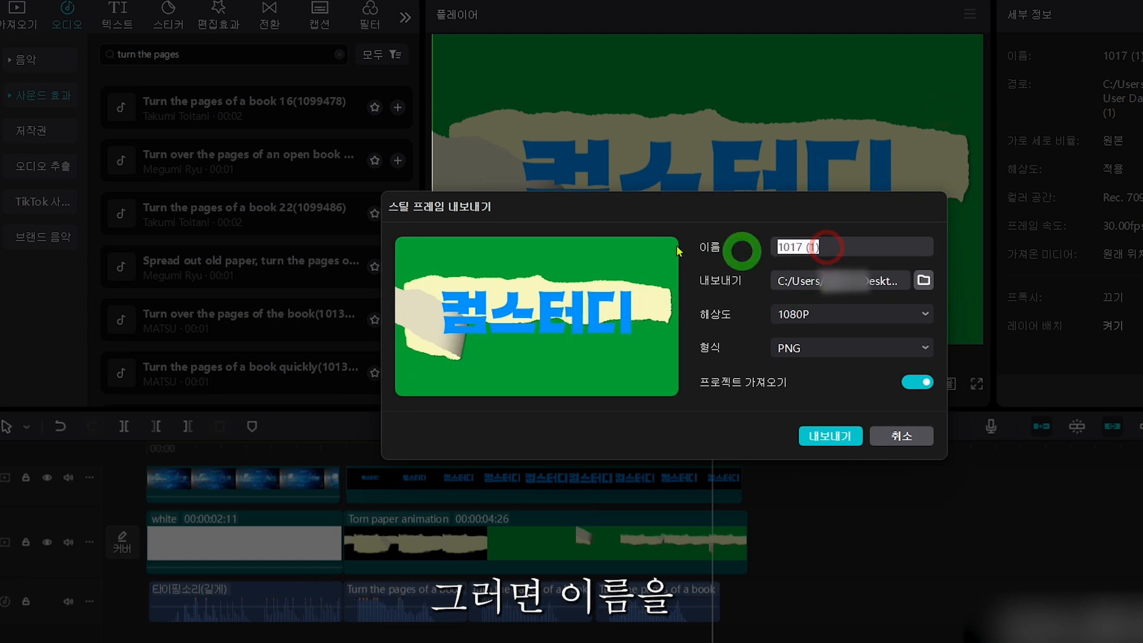
key(BackSpace)
text(t)
key(BackSpace)
text(ㅆ네일)
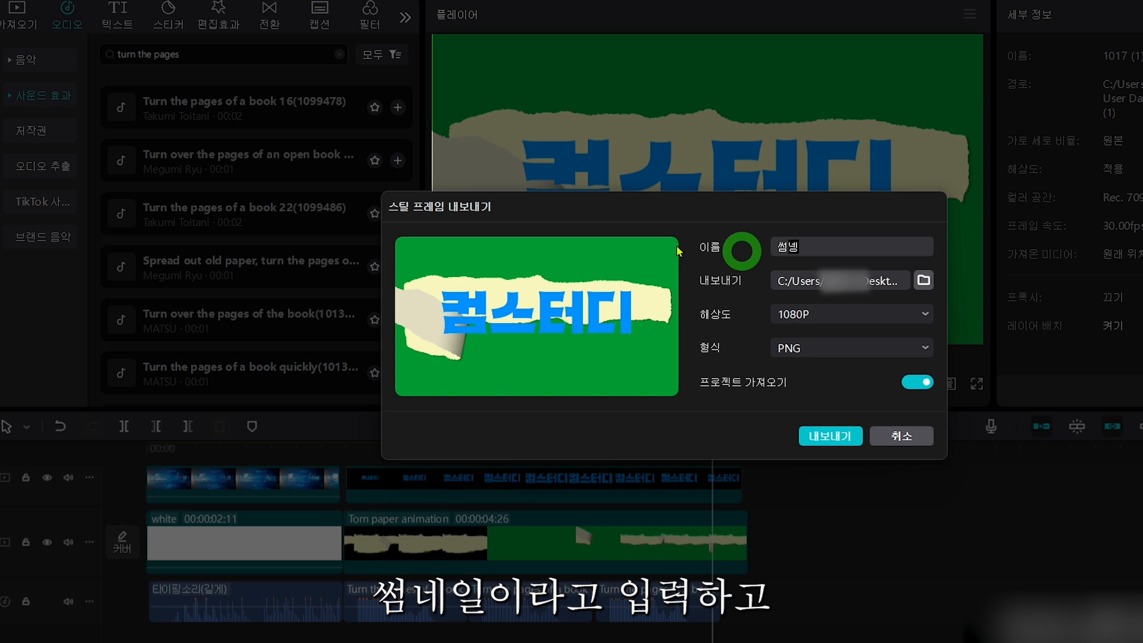
click(704, 277)
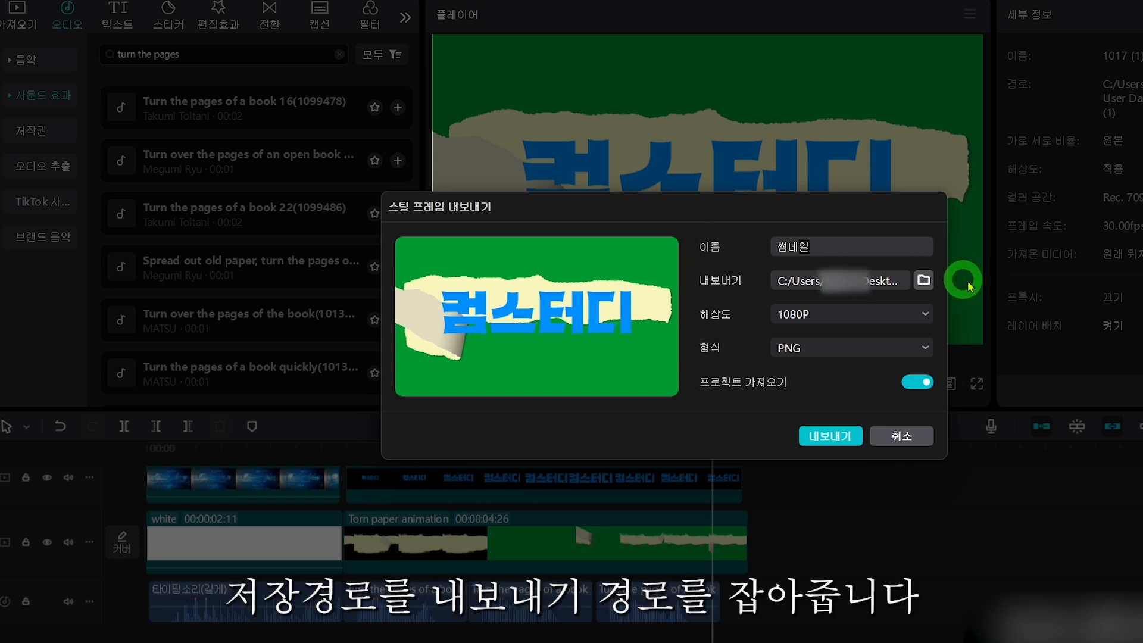
Step: Choose the 캡컷19강인트로 folder as the save location and export the still frame as a 1080P PNG
click(924, 280)
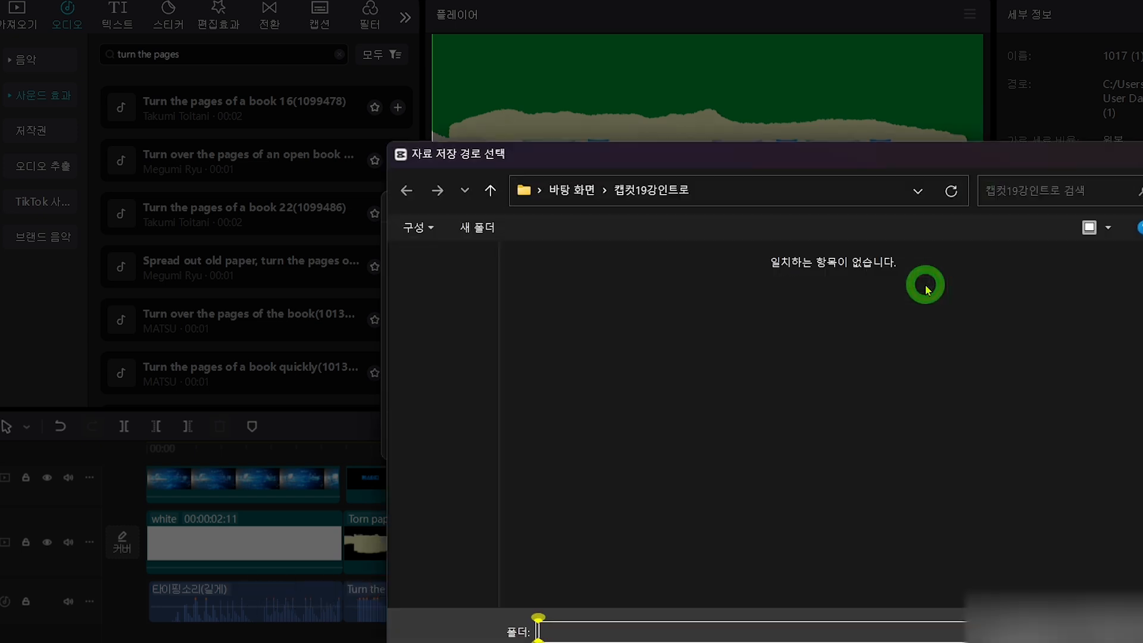
click(461, 329)
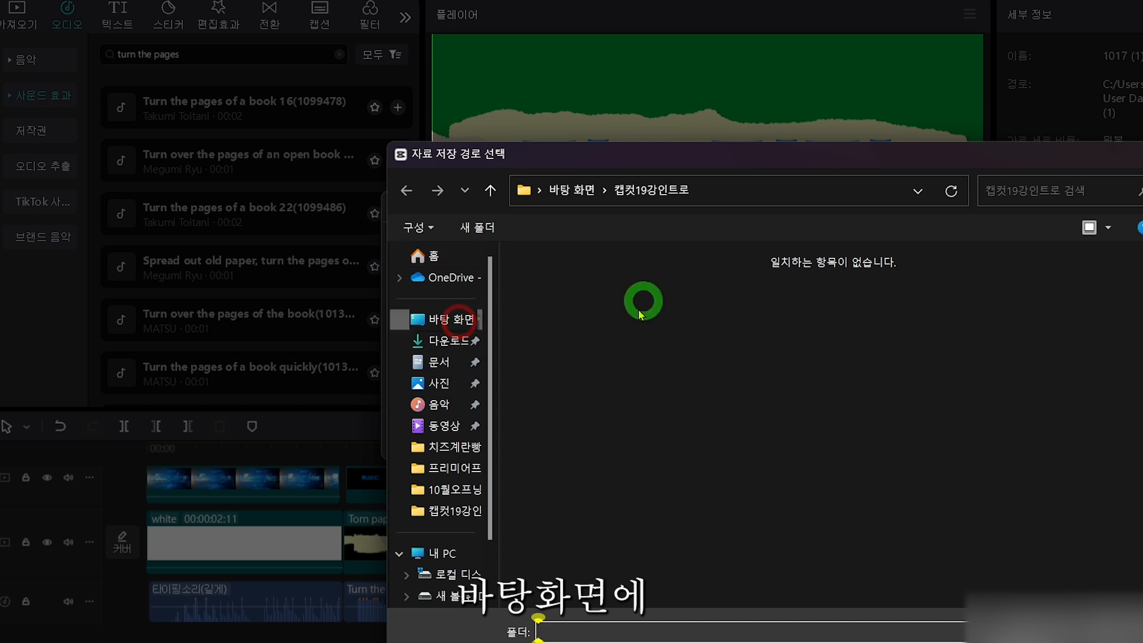
click(447, 514)
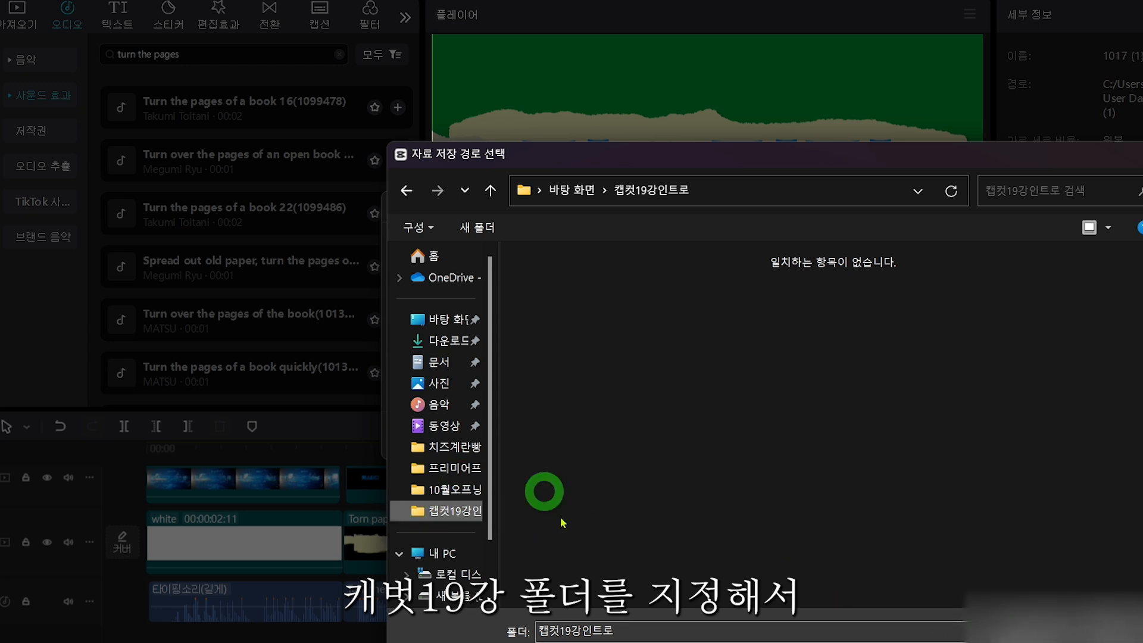
click(985, 635)
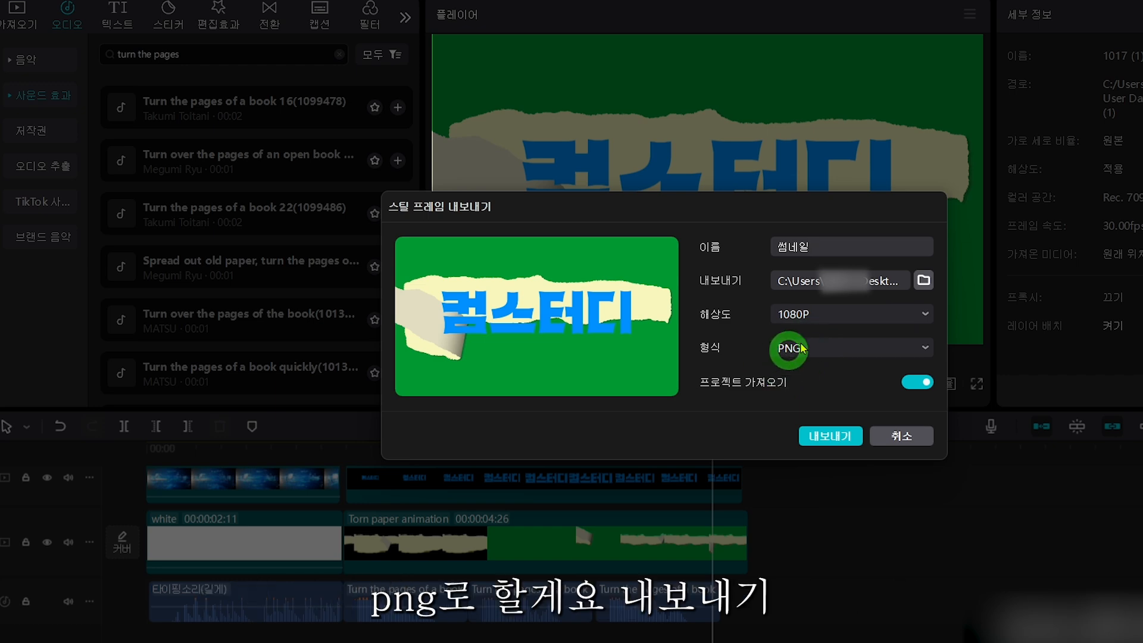
click(819, 438)
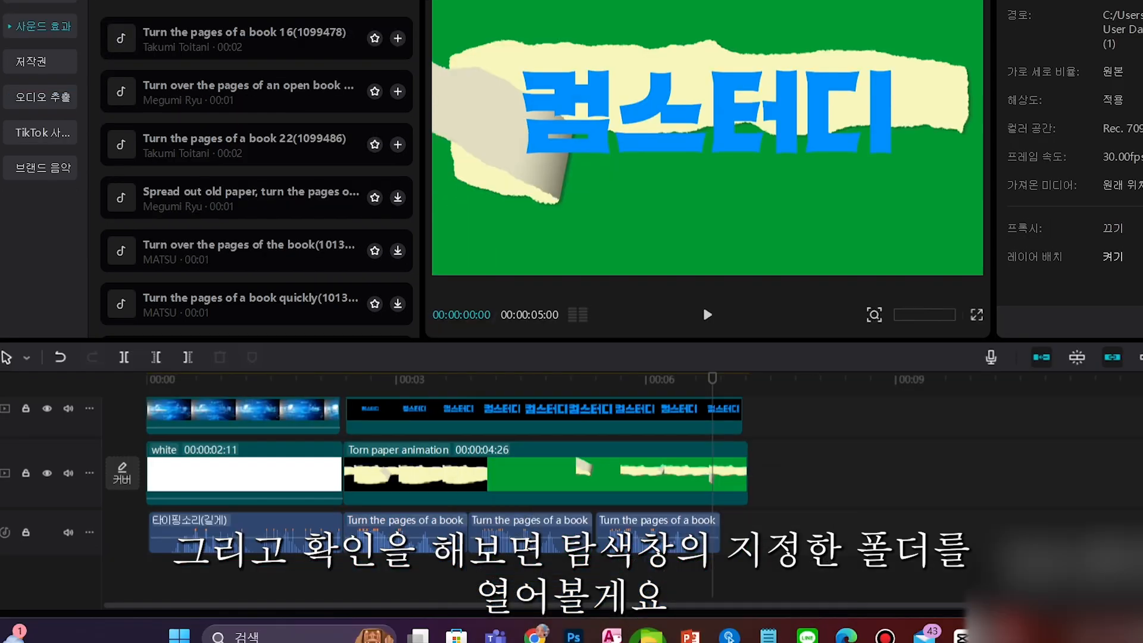
Step: Switch to File Explorer and check the exported 썸네일.png in the save folder
mouse_move(651, 637)
click(688, 594)
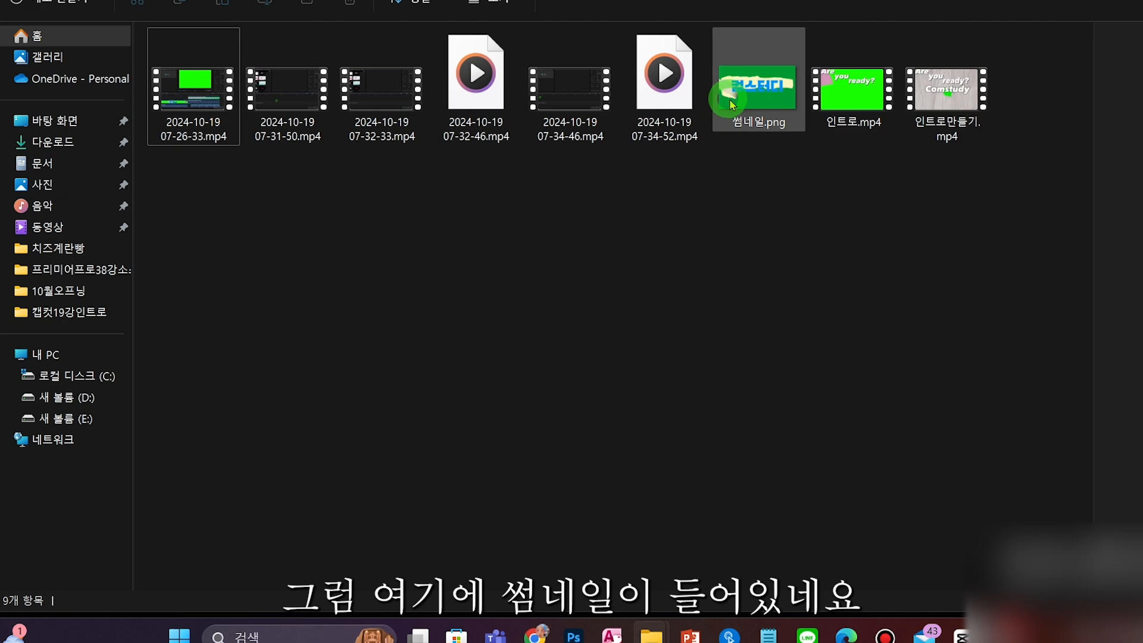
click(758, 122)
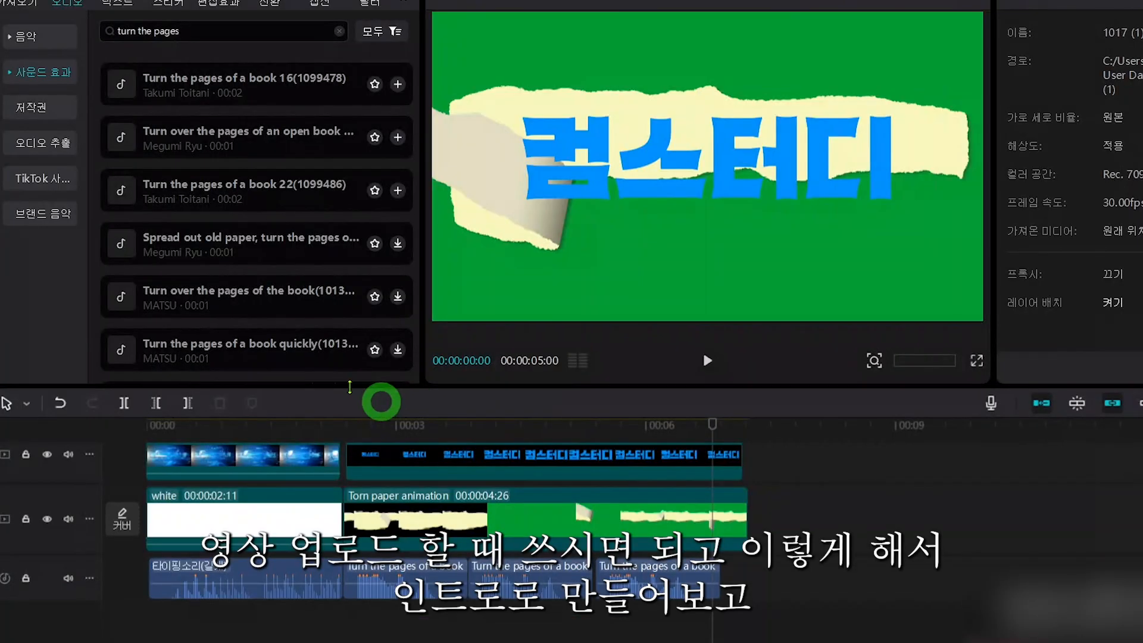
Step: Return to the CapCut timeline and play the finished intro from its beginning to review it
click(151, 426)
drag(151, 427, 247, 441)
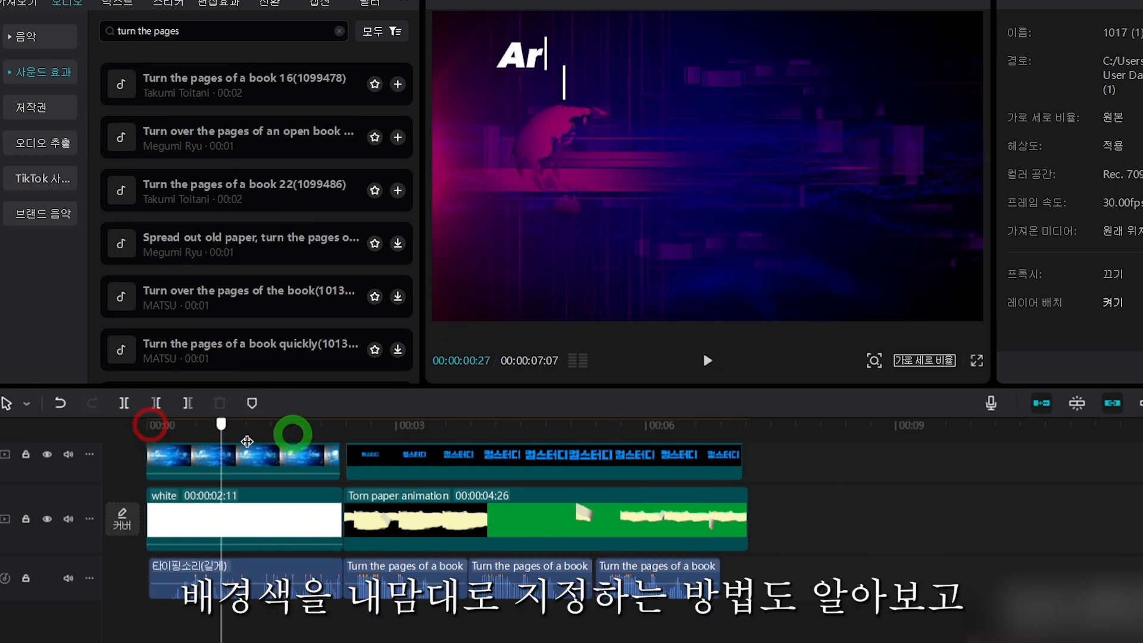
click(148, 425)
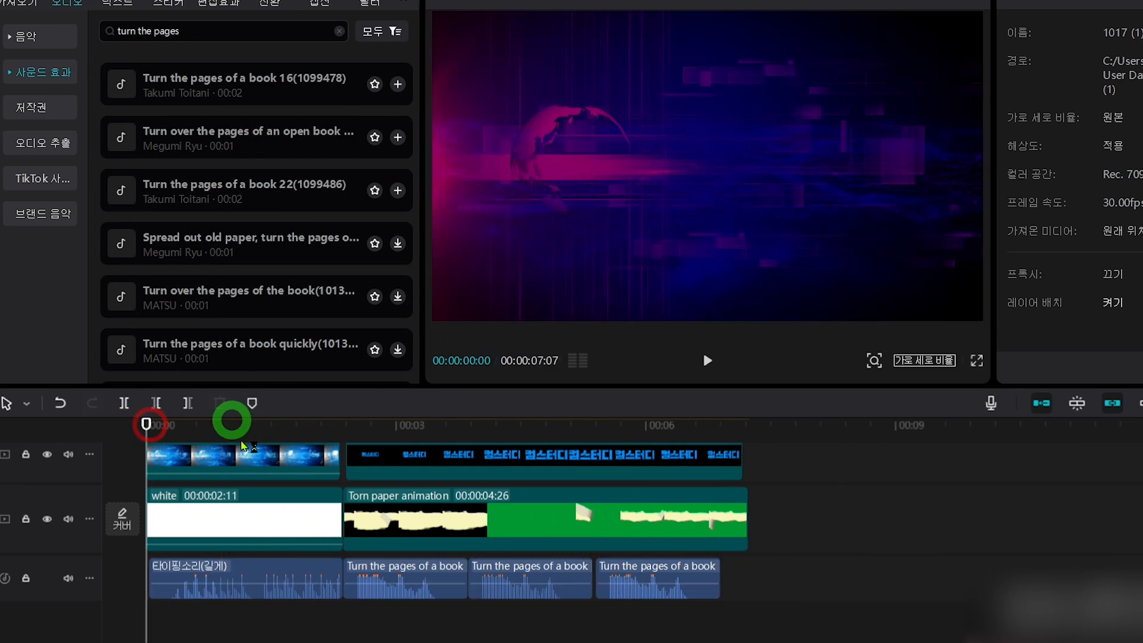
key(space)
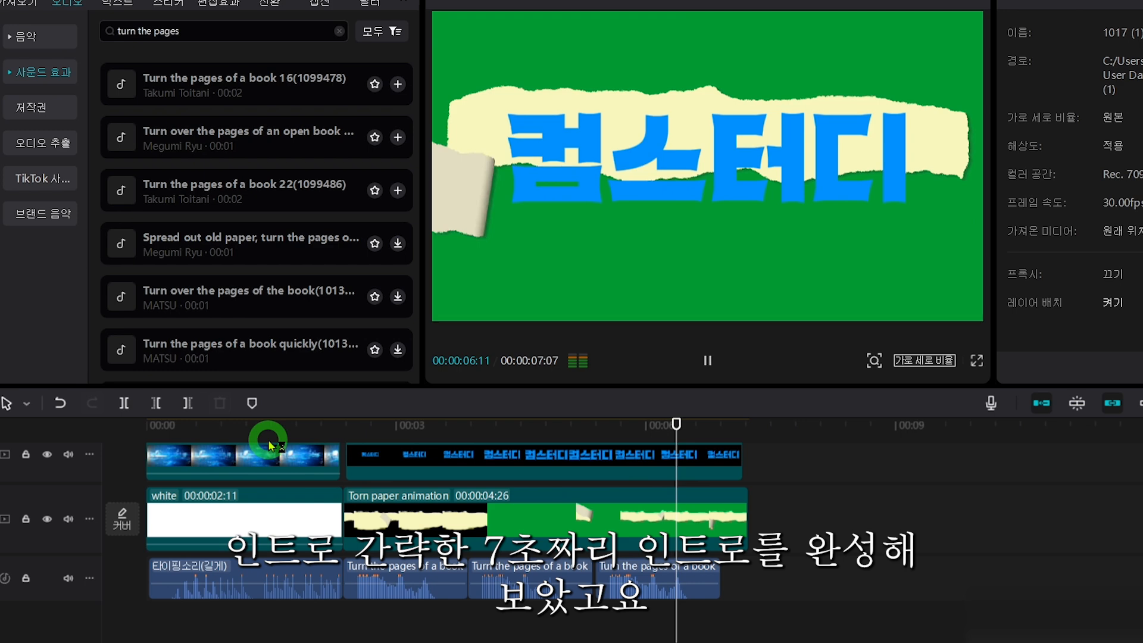
click(620, 427)
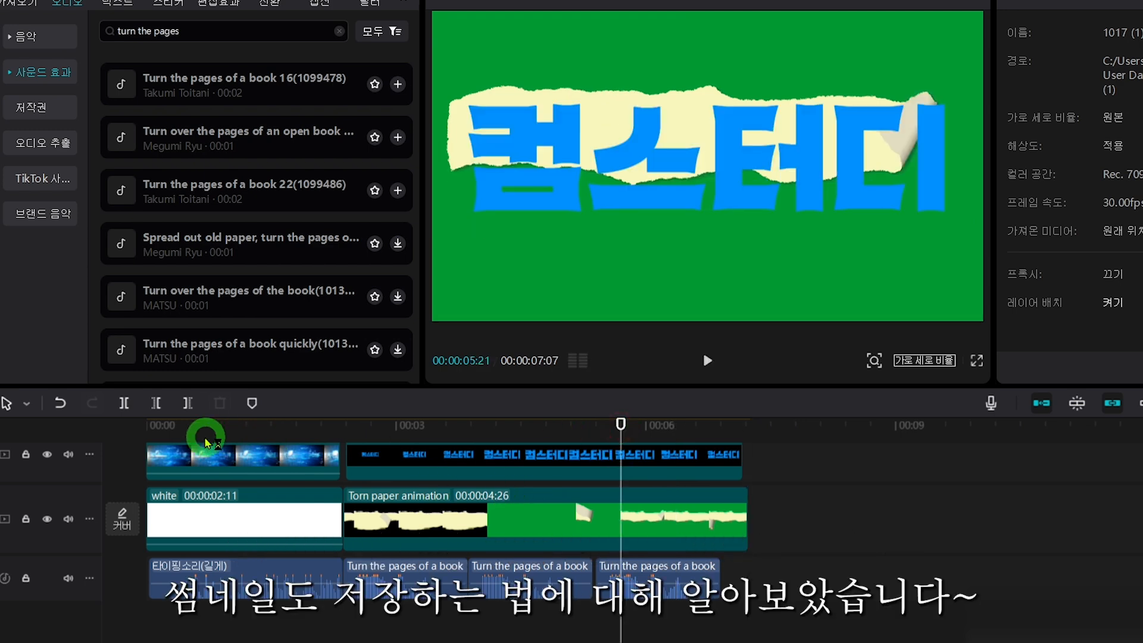